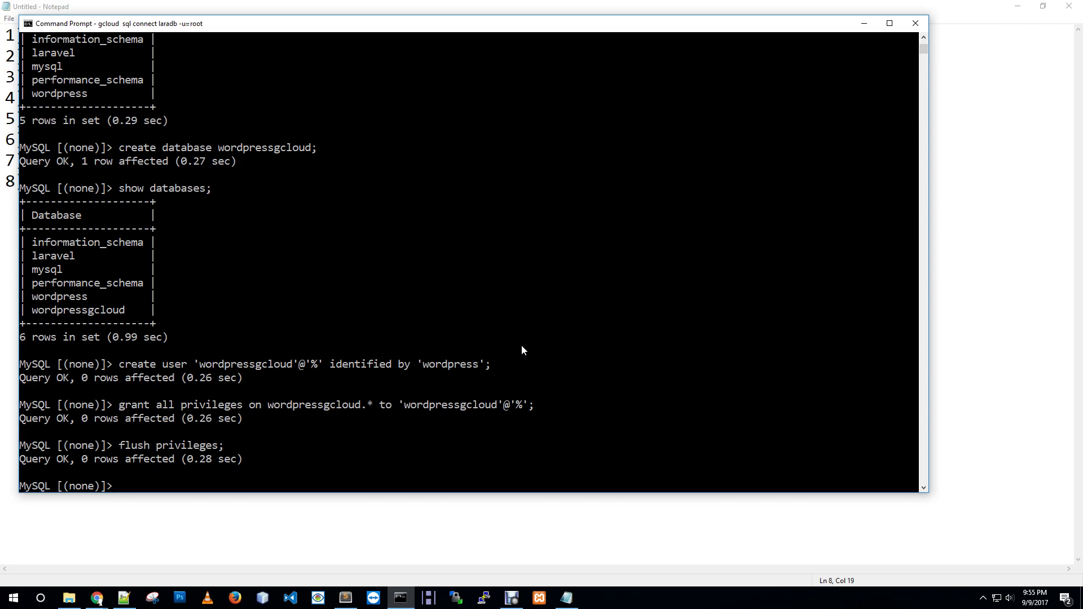
- Bring up the Notepad notes listing the eight WordPress-on-Google-Cloud deployment steps
{"action": "left_click", "coordinate": [622, 8]}
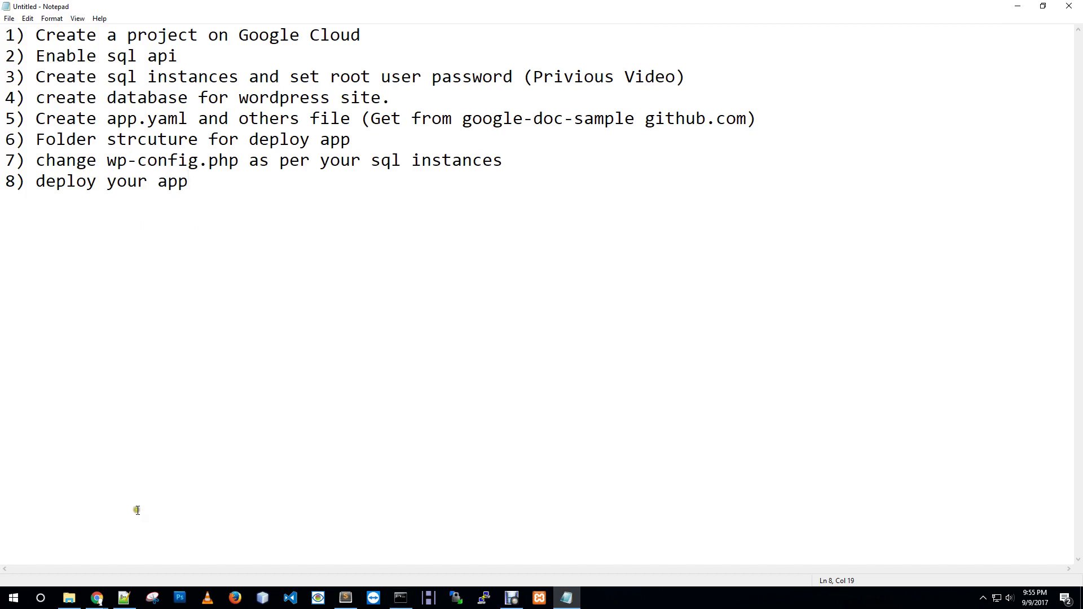
- Search 'download wordpress' in Chrome and start the WordPress 4.8.1 zip download from wordpress.org
{"action": "mouse_move", "coordinate": [97, 598]}
{"action": "left_click", "coordinate": [190, 555]}
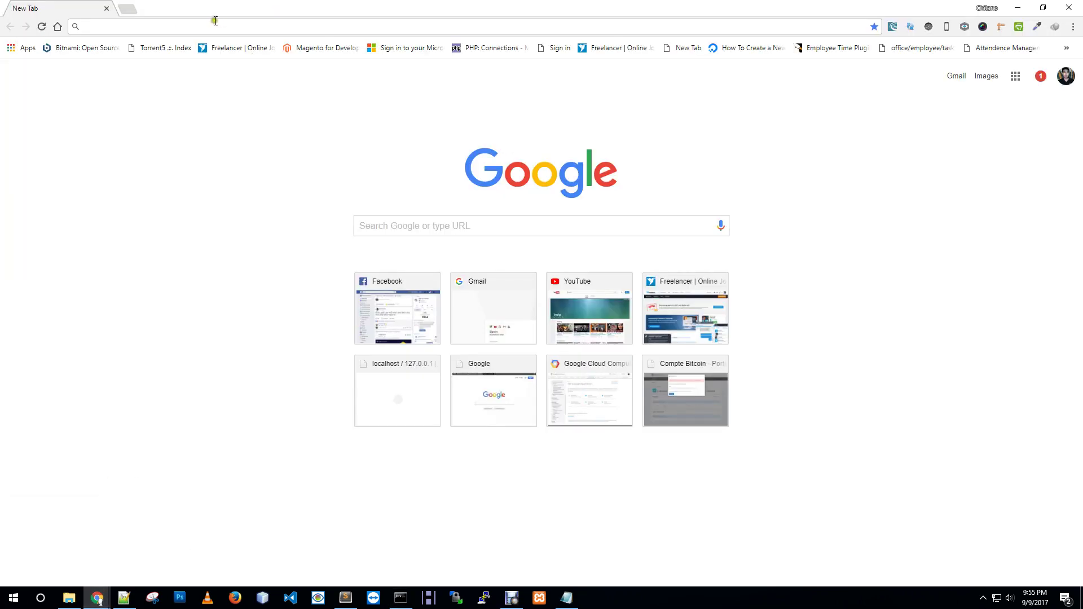
{"action": "type", "text": "downloa"}
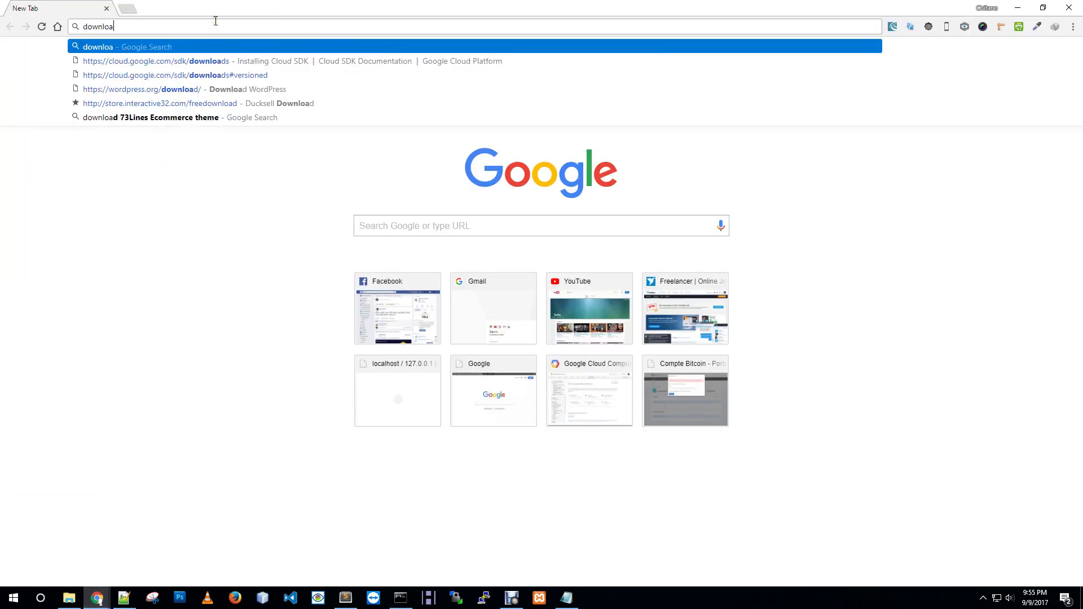
{"action": "type", "text": "d wordp"}
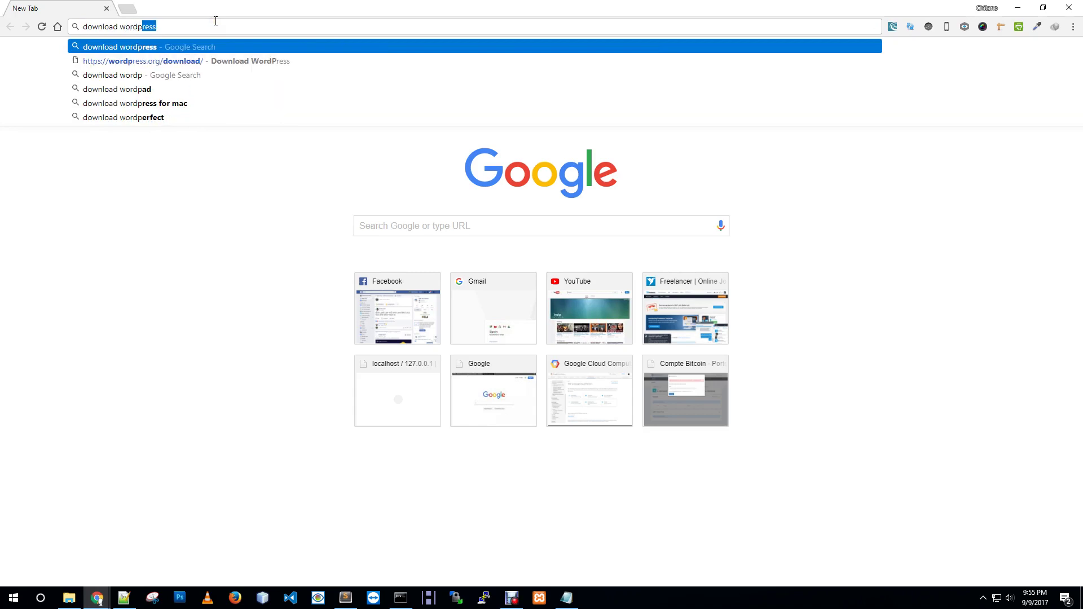
{"action": "key", "text": "Return"}
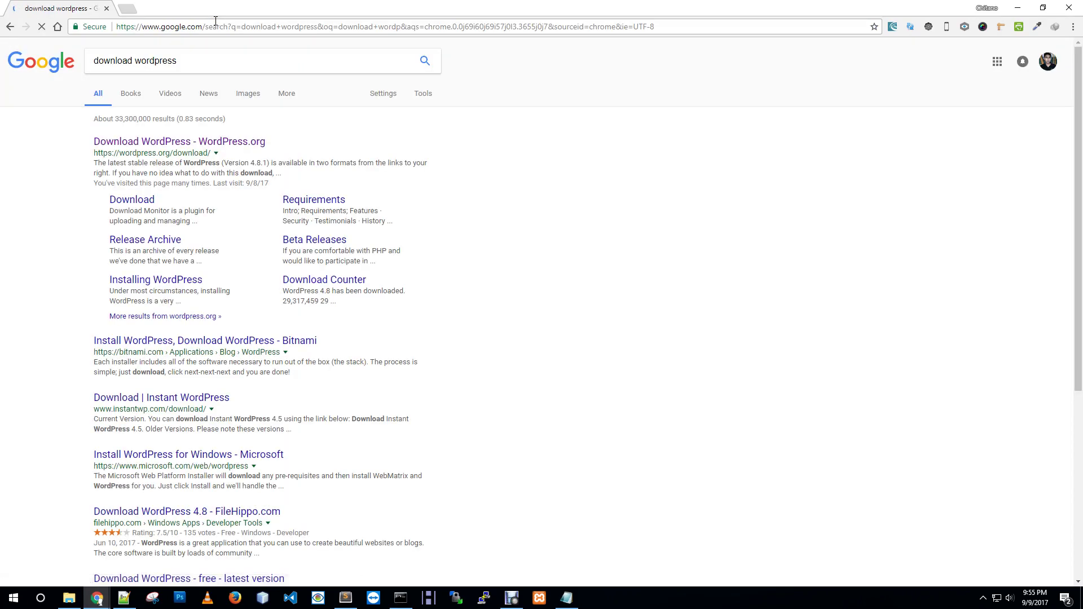
{"action": "left_click", "coordinate": [133, 203]}
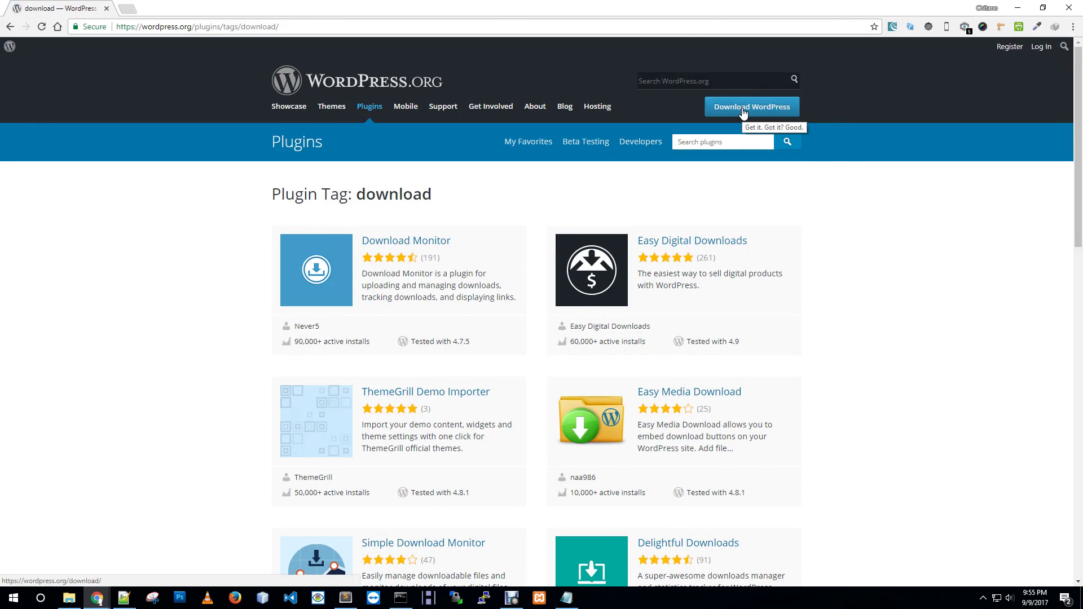
{"action": "left_click", "coordinate": [743, 113]}
{"action": "left_click", "coordinate": [741, 167]}
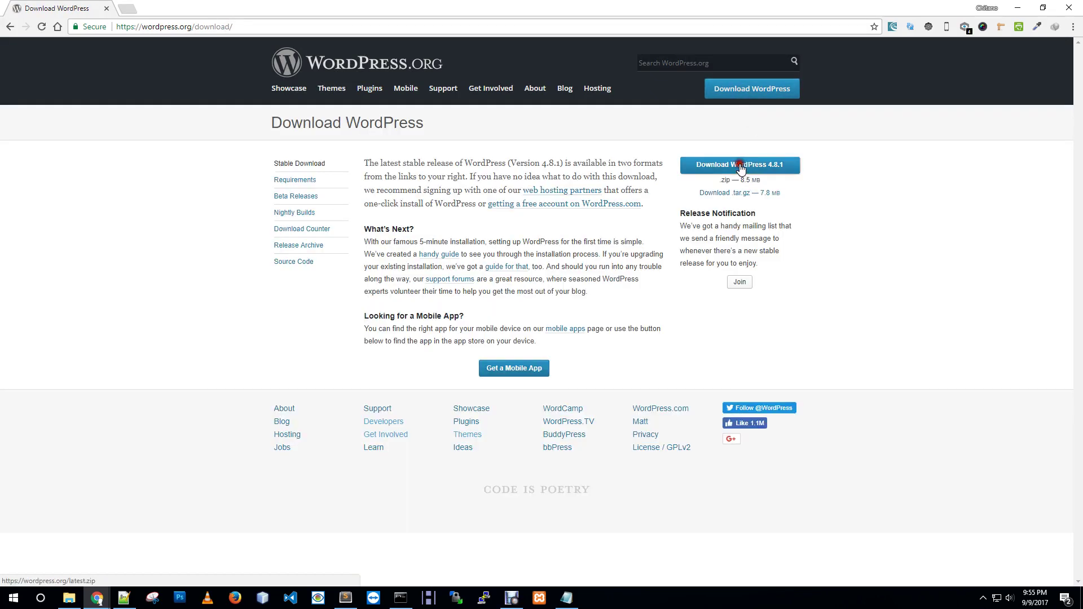
- Download wordpress-4.8.1.zip under a numbered name and open its Downloads\Compressed folder
{"action": "left_click", "coordinate": [513, 338]}
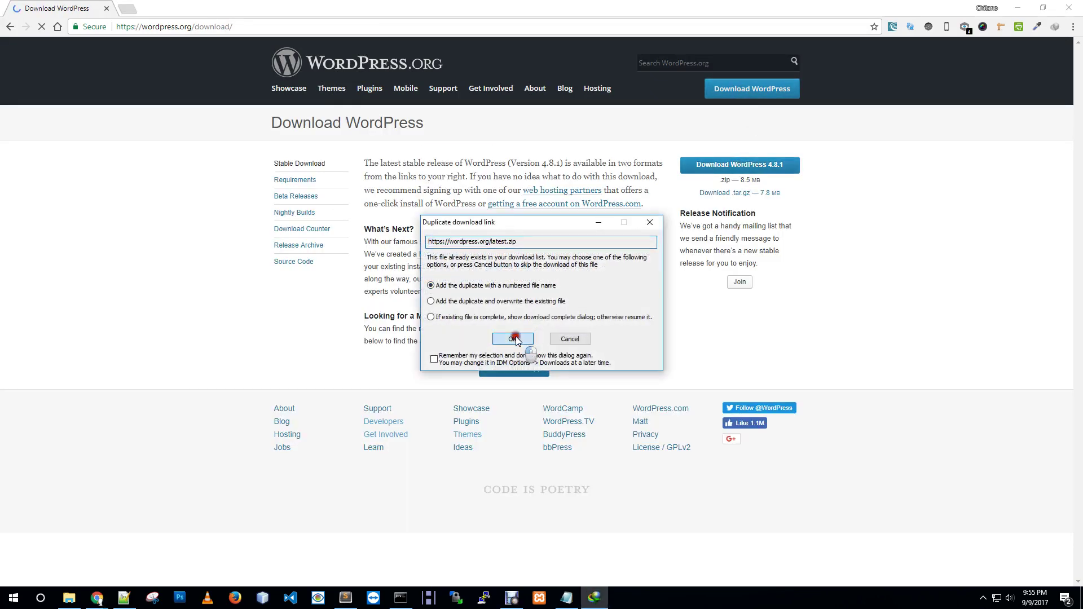
{"action": "left_click", "coordinate": [543, 282]}
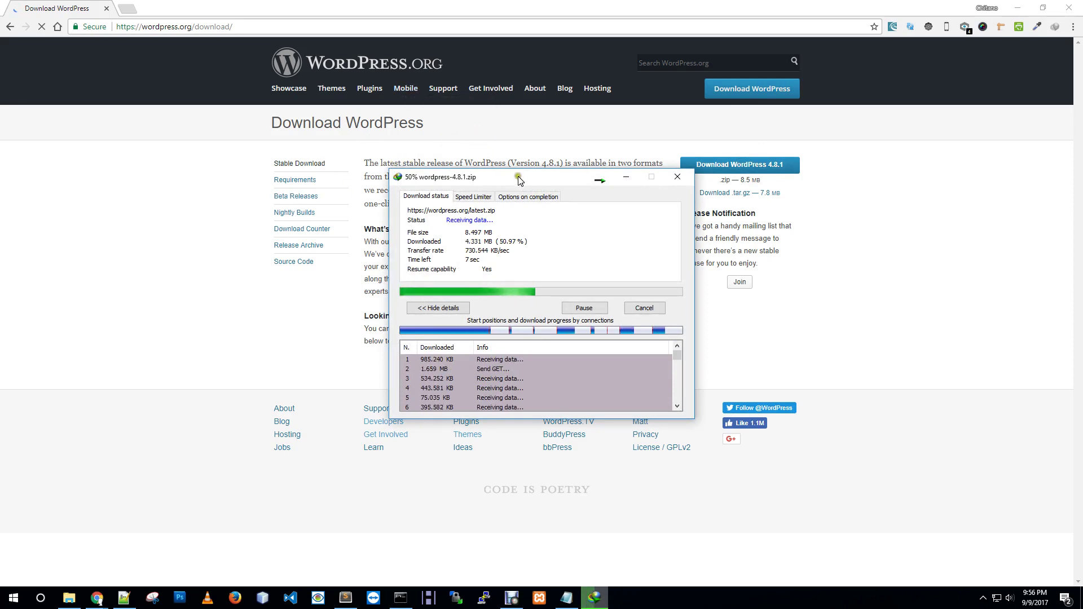
{"action": "left_click_drag", "start_coordinate": [518, 179], "coordinate": [398, 151]}
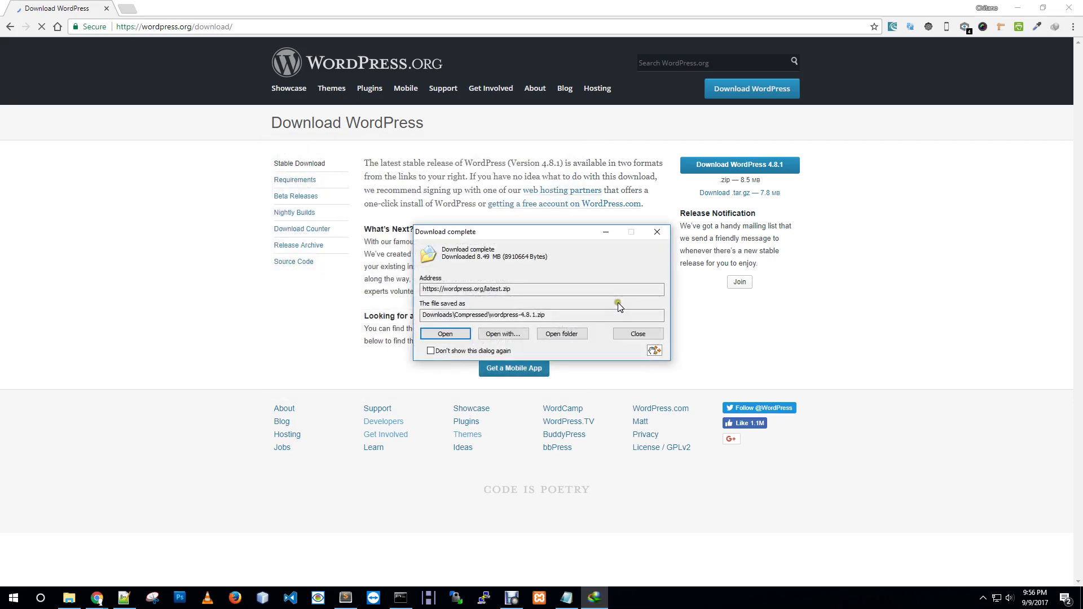
{"action": "left_click", "coordinate": [566, 334]}
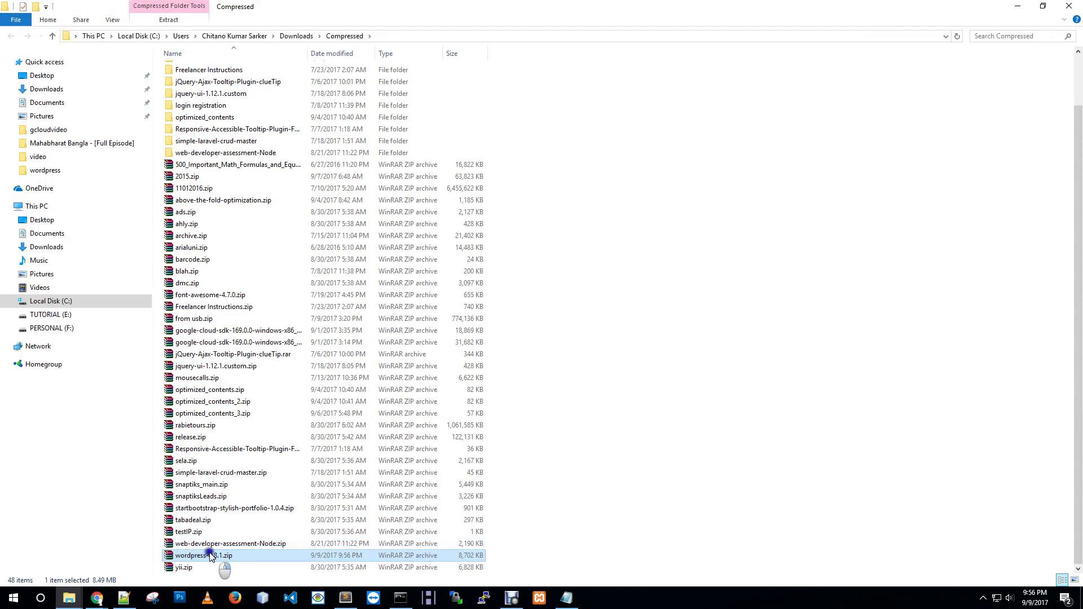
- Move wordpress-4.8.1.zip to the Desktop and extract it to wordpress-4.8.1\
{"action": "right_click", "coordinate": [211, 556]}
{"action": "left_click", "coordinate": [243, 474]}
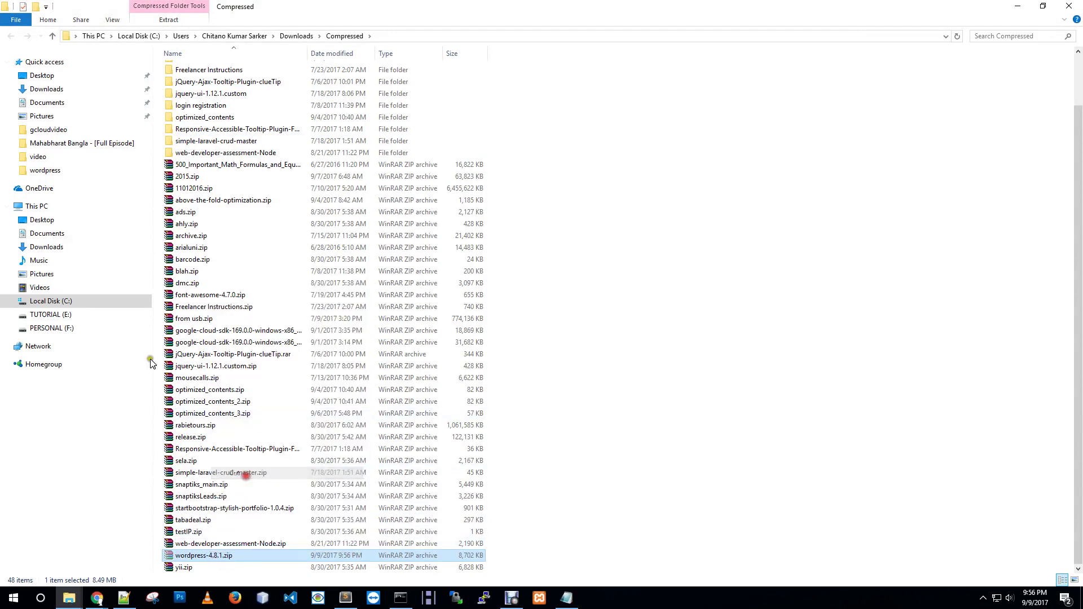
{"action": "left_click", "coordinate": [43, 219]}
{"action": "right_click", "coordinate": [484, 411]}
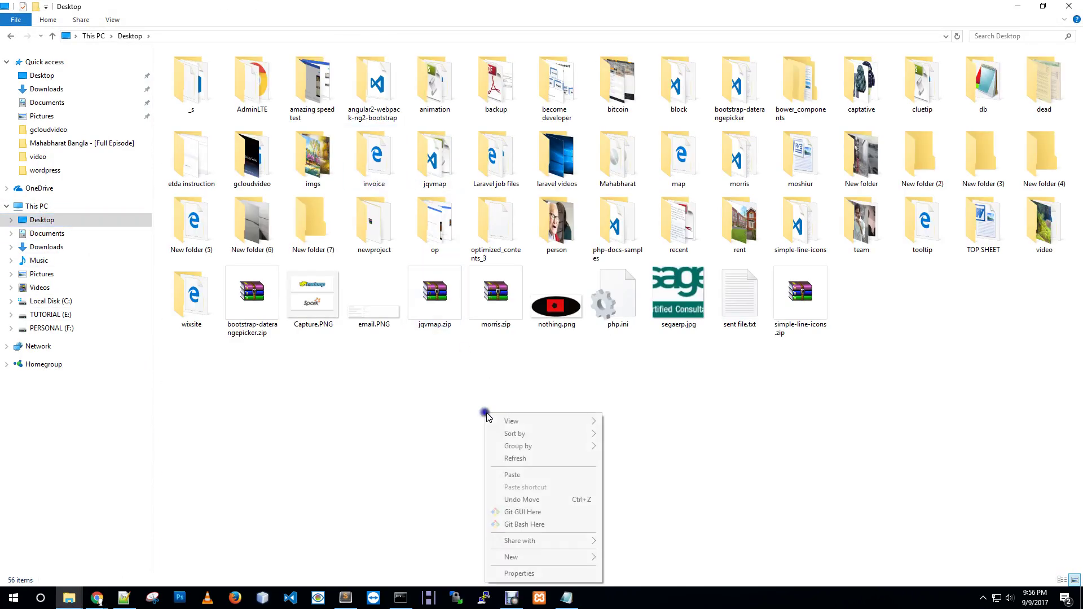
{"action": "left_click", "coordinate": [532, 475]}
{"action": "right_click", "coordinate": [863, 306]}
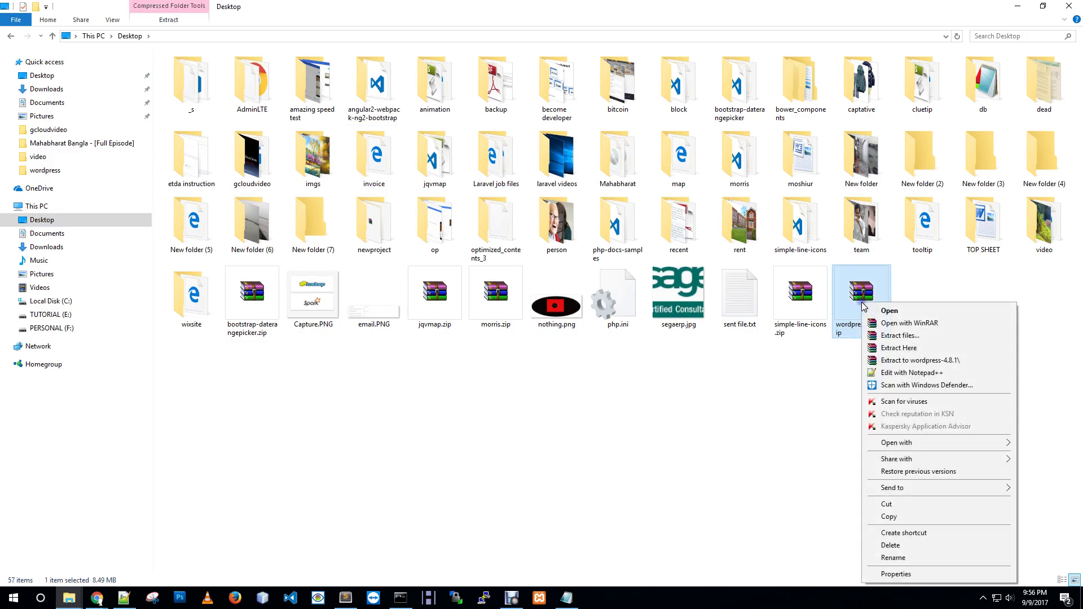
{"action": "left_click", "coordinate": [897, 352]}
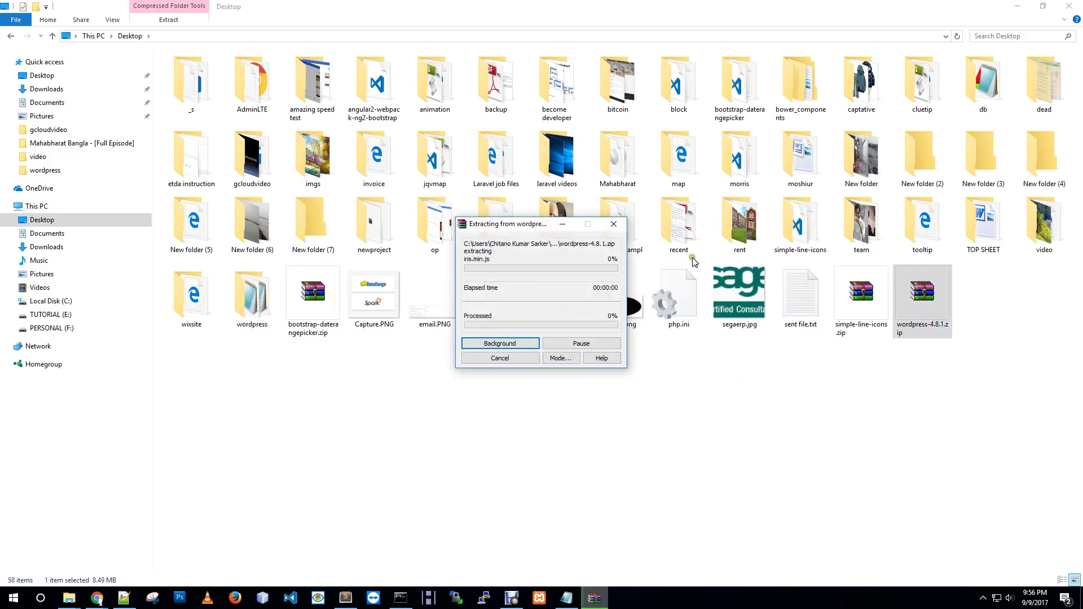
- Look inside the extracted wordpress folder on the Desktop, then go back to Desktop
{"action": "left_click", "coordinate": [1019, 5]}
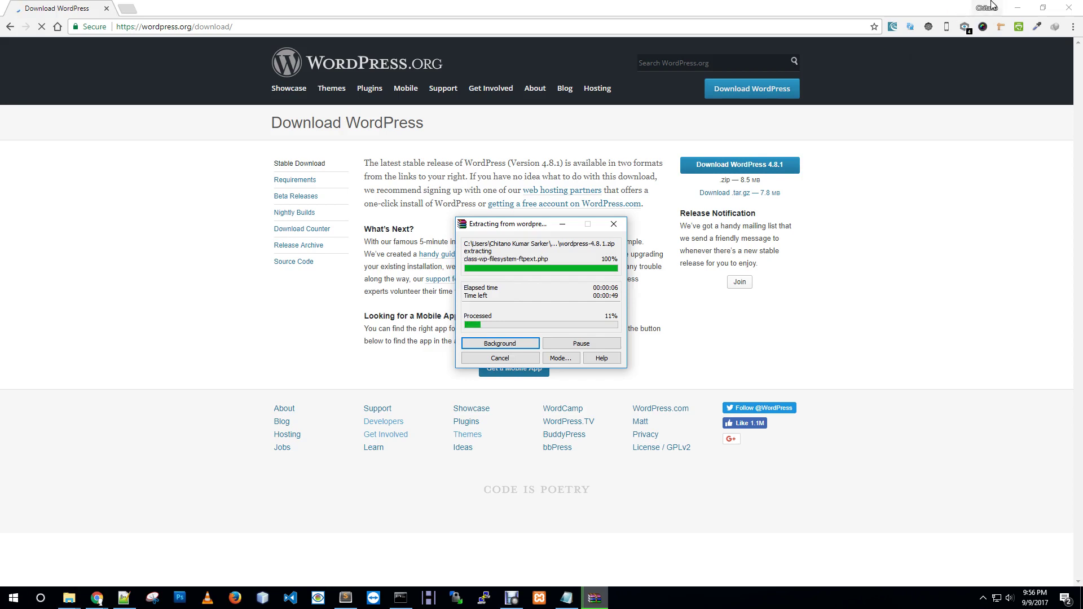
{"action": "left_click", "coordinate": [69, 598]}
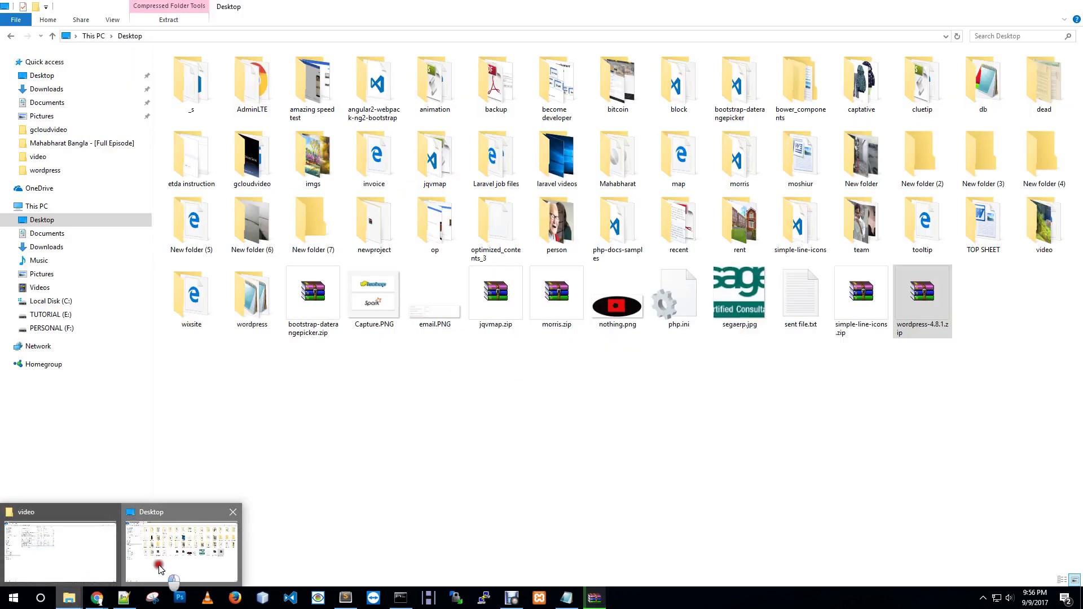
{"action": "left_click", "coordinate": [181, 544]}
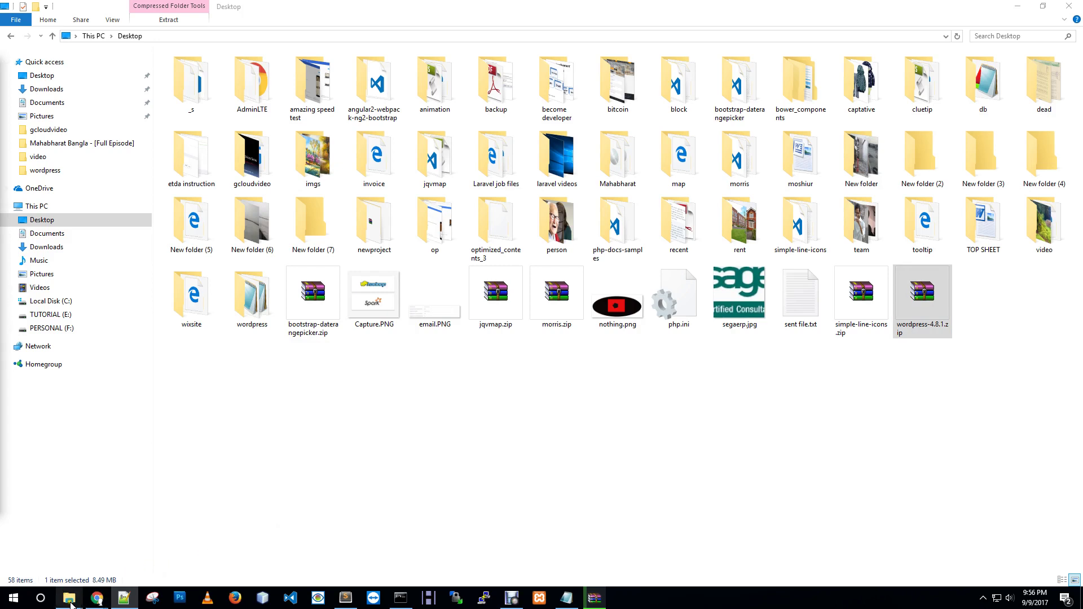
{"action": "mouse_move", "coordinate": [69, 598]}
{"action": "left_click", "coordinate": [191, 552]}
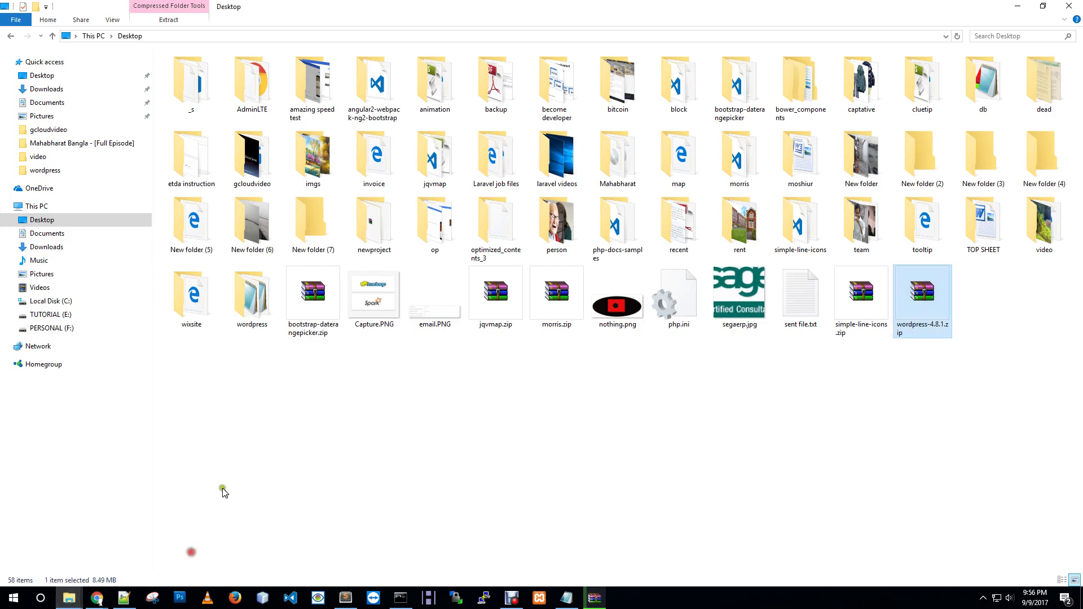
{"action": "left_click", "coordinate": [942, 370]}
{"action": "double_click", "coordinate": [263, 314]}
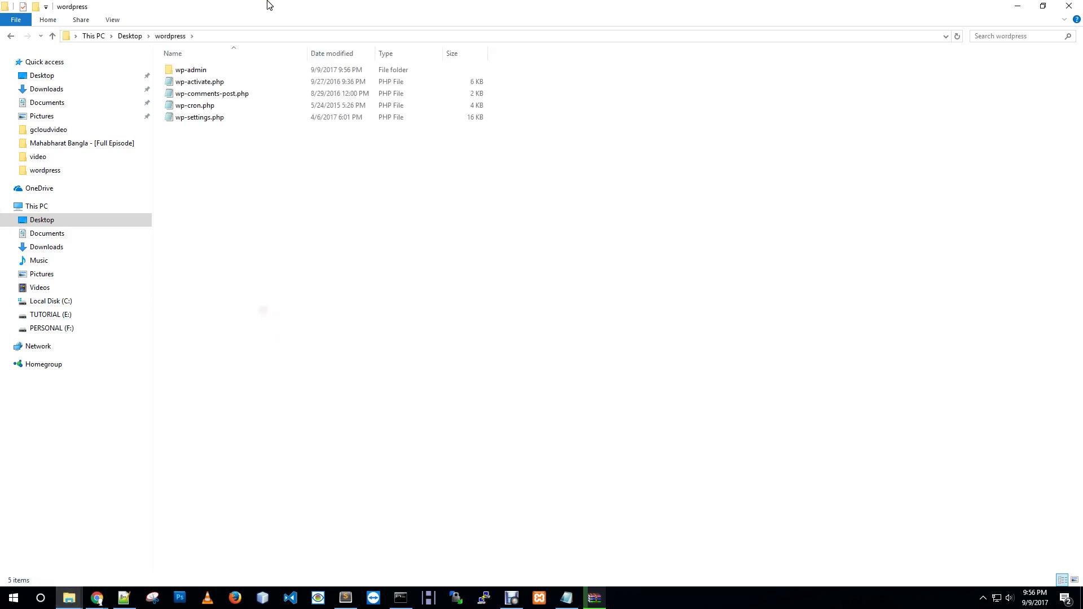
{"action": "left_click", "coordinate": [11, 38]}
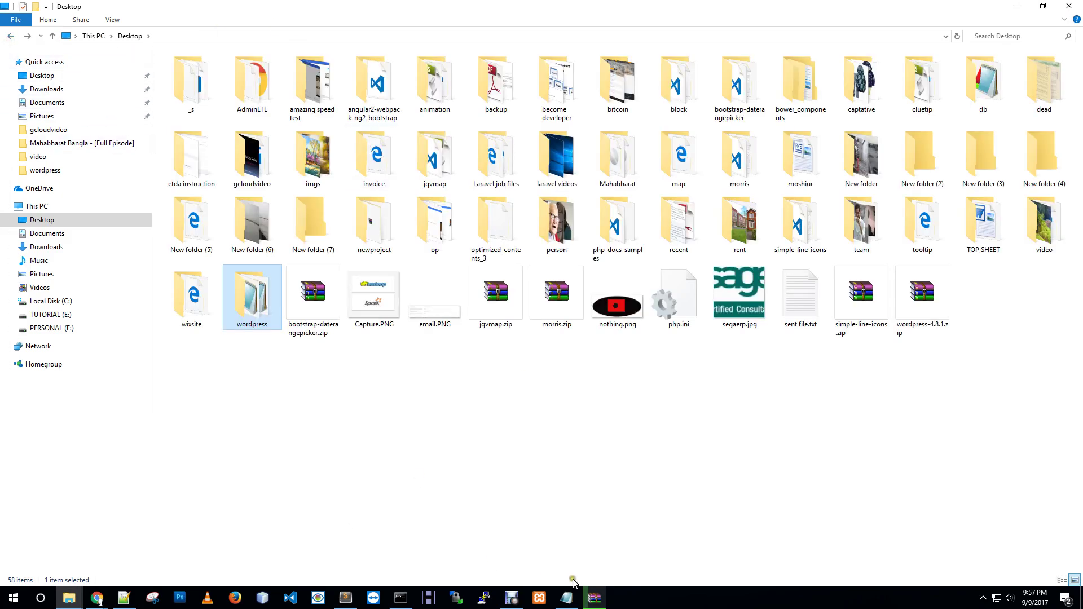
- Check the extraction progress and return to the WordPress download page in Chrome
{"action": "left_click", "coordinate": [594, 598]}
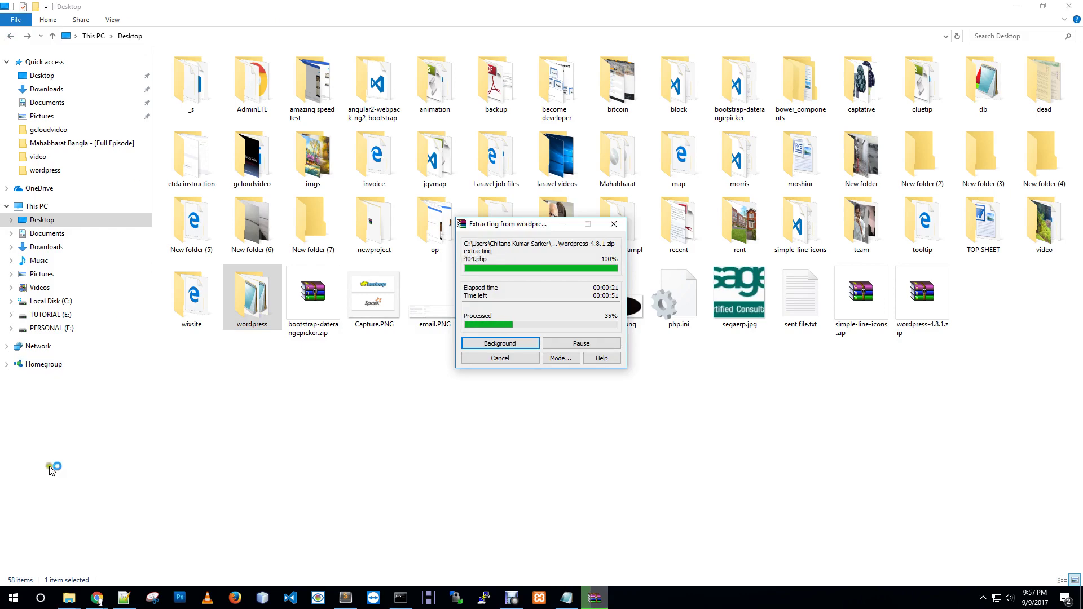
{"action": "mouse_move", "coordinate": [97, 597]}
{"action": "left_click", "coordinate": [185, 545]}
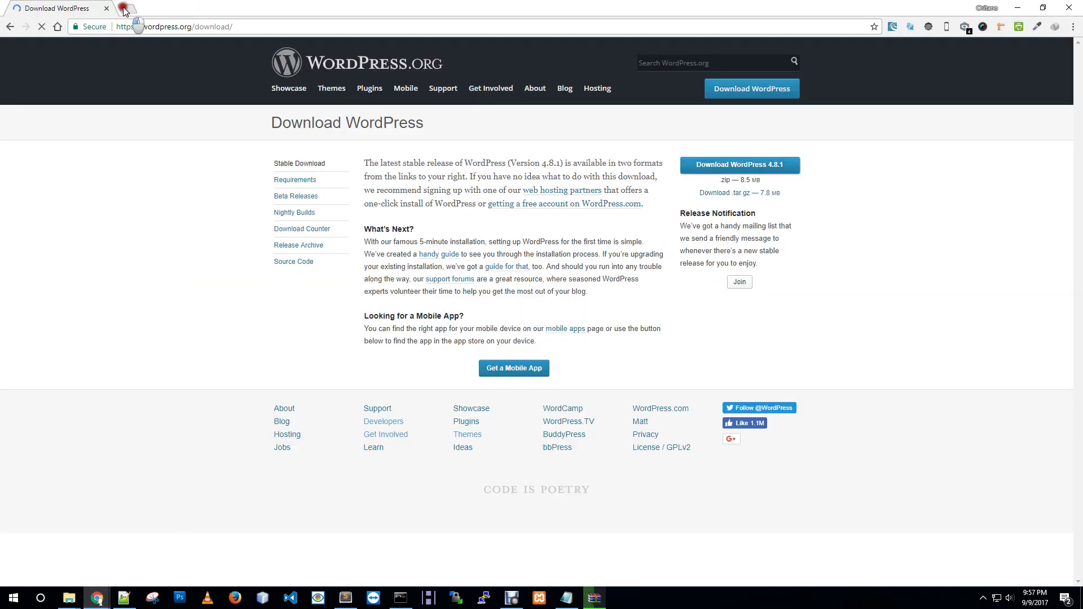
- In a new tab, search Google for 'google docs sample github'
{"action": "left_click", "coordinate": [124, 9]}
{"action": "type", "text": "go"}
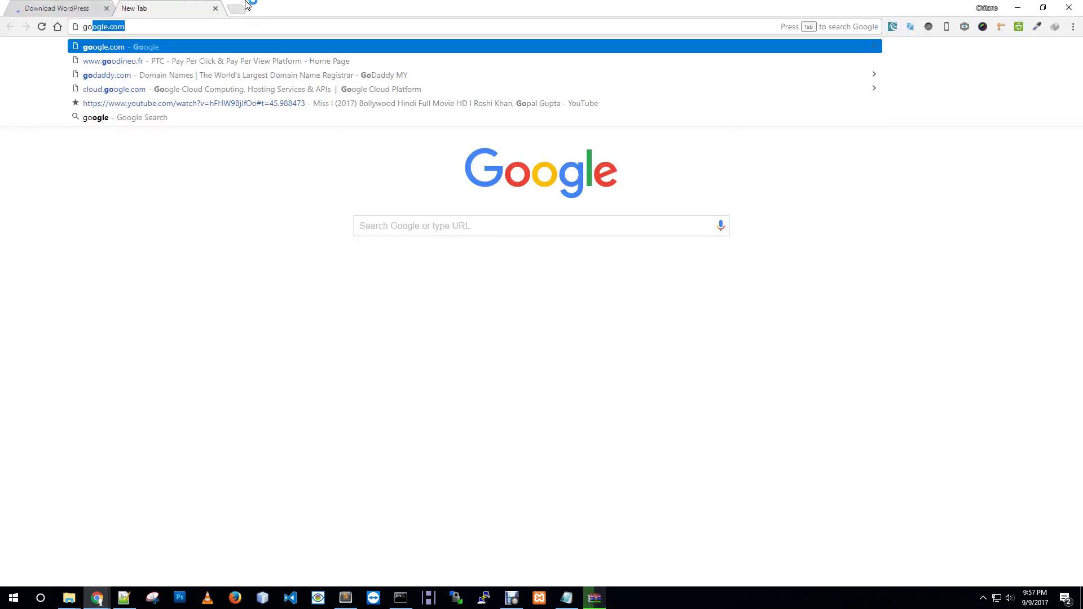
{"action": "type", "text": "ogle do"}
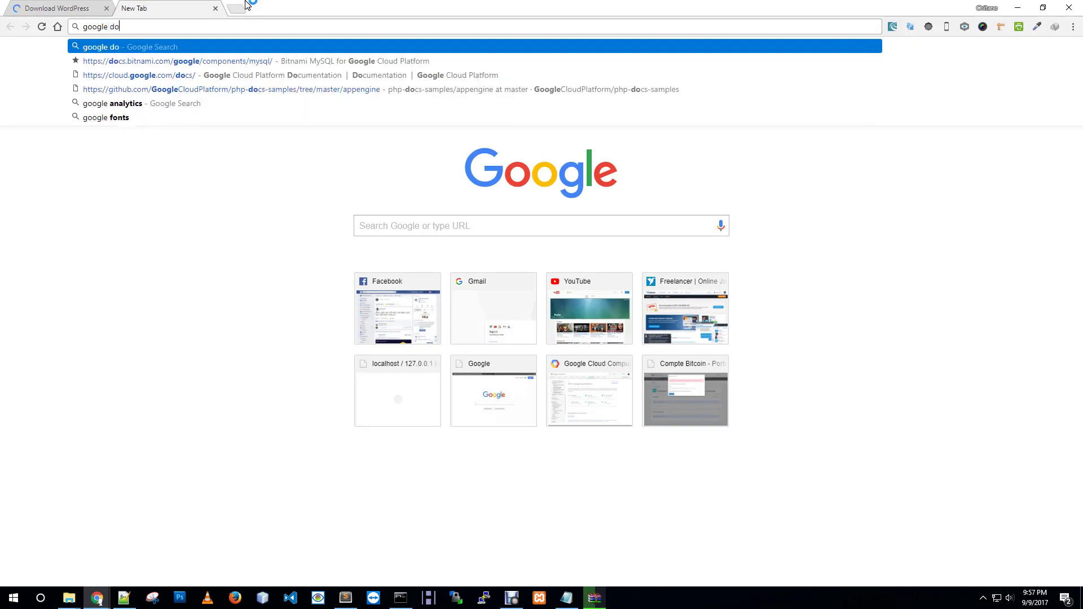
{"action": "type", "text": "cs"}
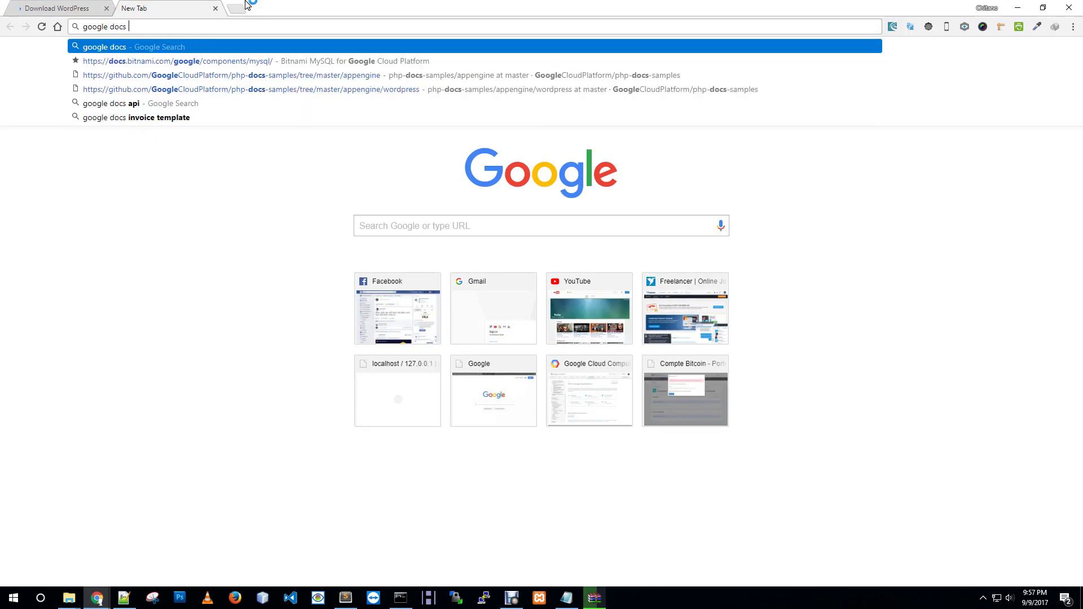
{"action": "type", "text": " sample"}
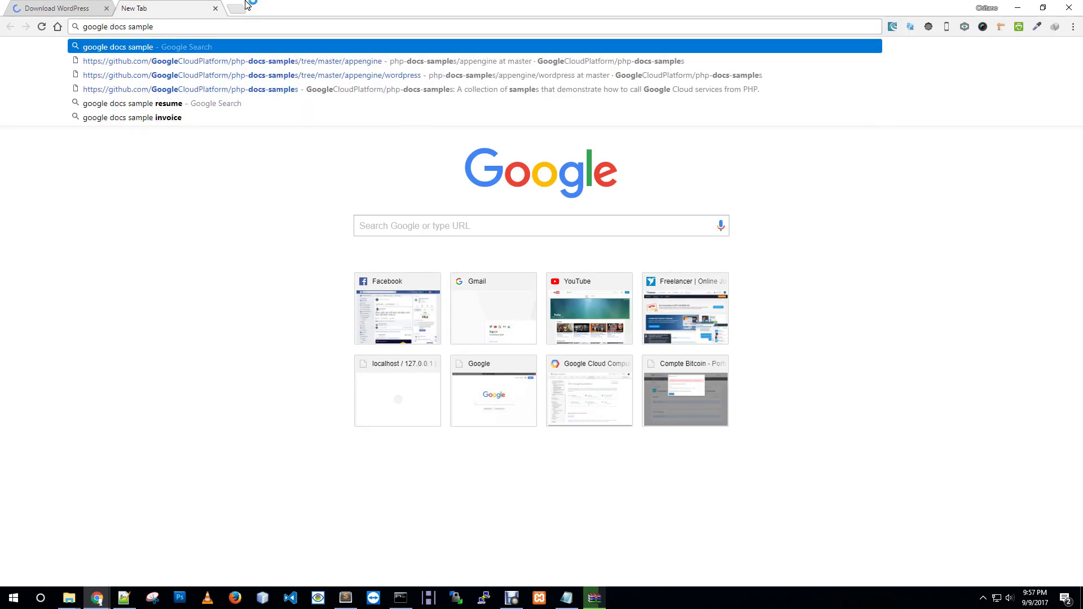
{"action": "key", "text": "Return"}
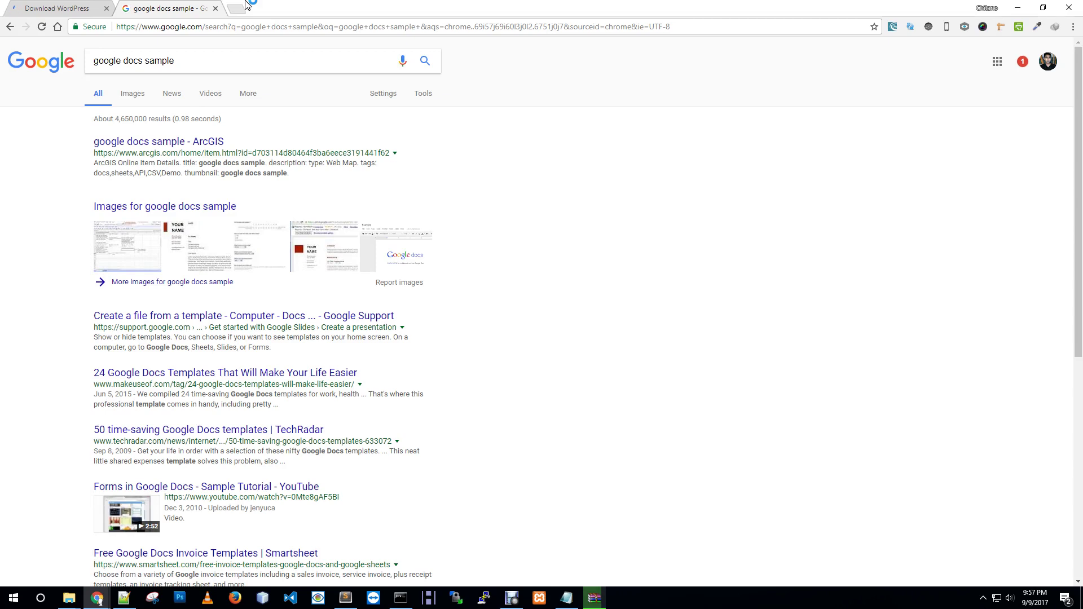
{"action": "left_click", "coordinate": [234, 53]}
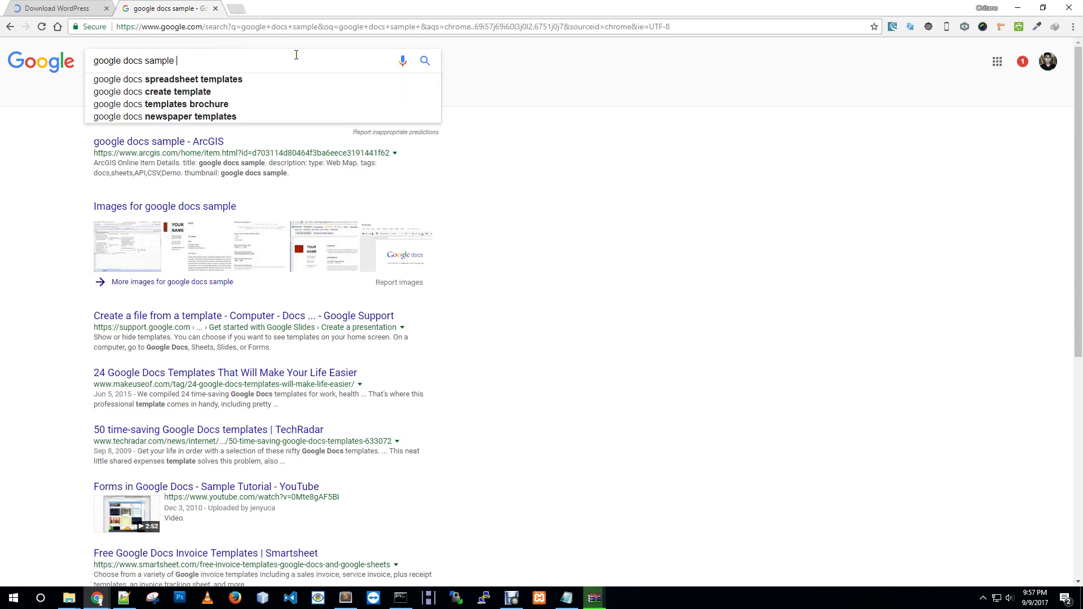
{"action": "type", "text": "githu"}
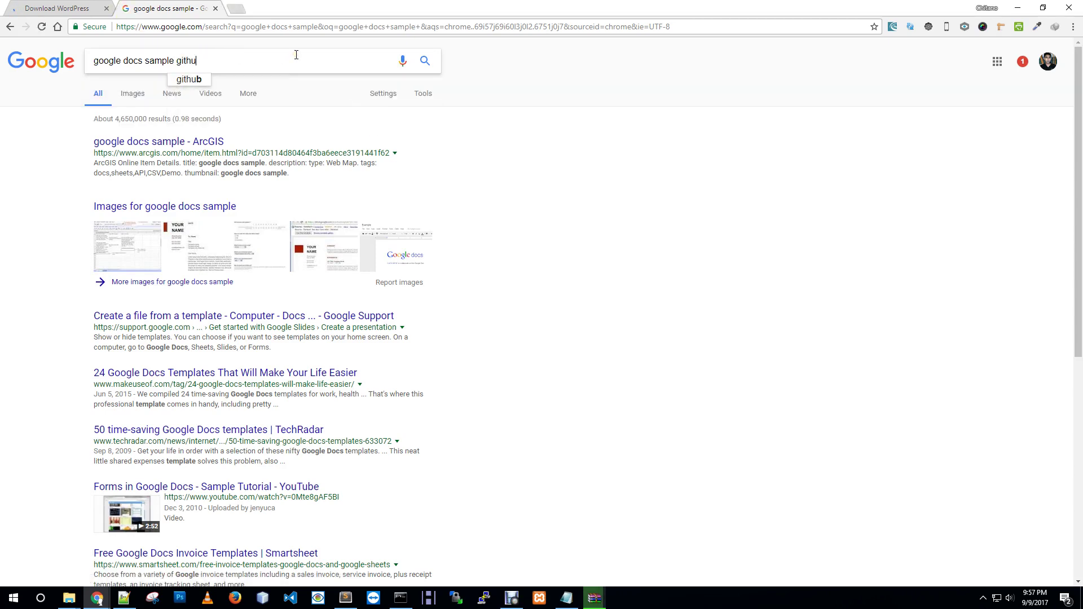
{"action": "type", "text": "b"}
{"action": "key", "text": "Return"}
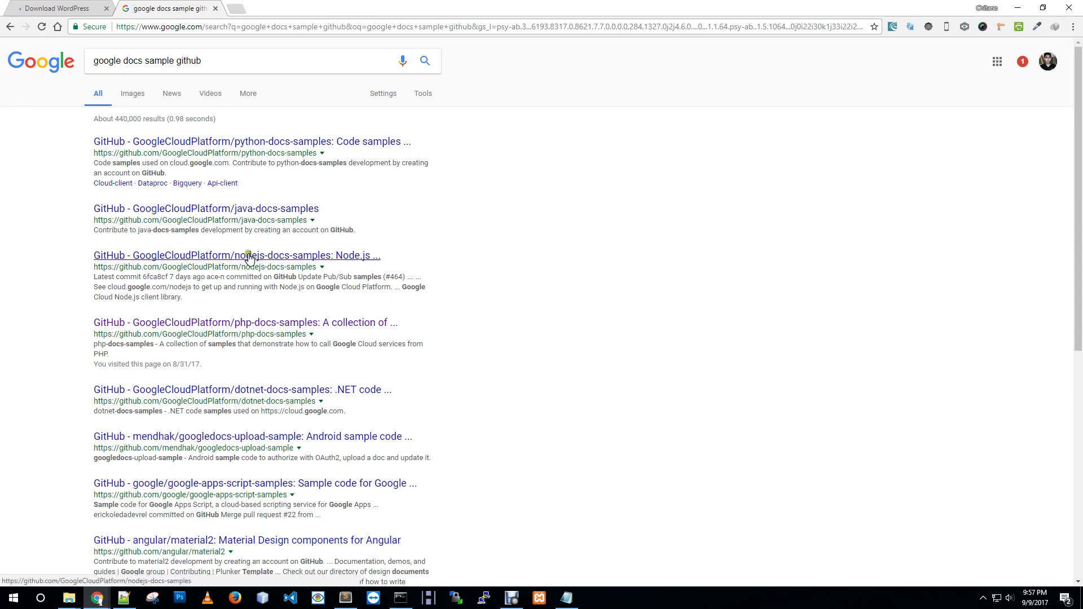
- Open the php-docs-samples result in a new tab and close the search and download tabs
{"action": "right_click", "coordinate": [294, 324]}
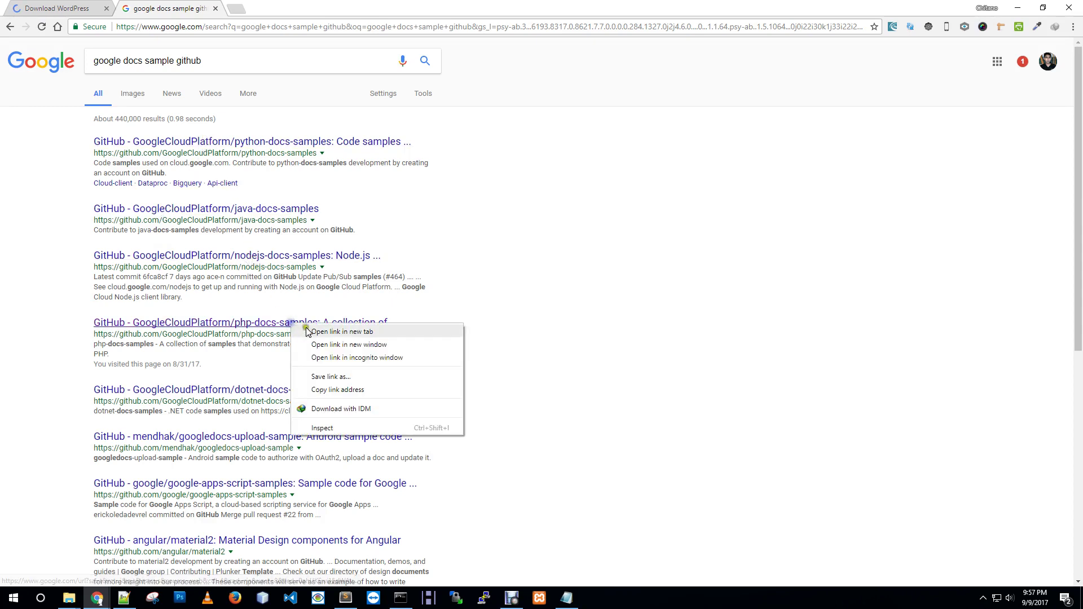
{"action": "left_click", "coordinate": [320, 333]}
{"action": "left_click", "coordinate": [257, 8]}
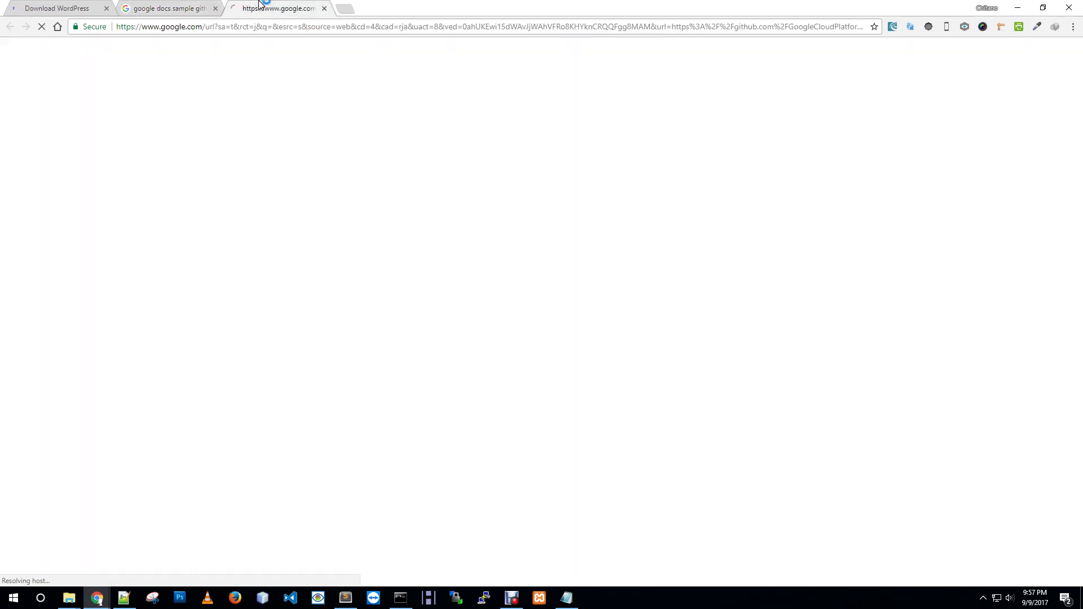
{"action": "left_click", "coordinate": [215, 8]}
{"action": "left_click", "coordinate": [106, 8]}
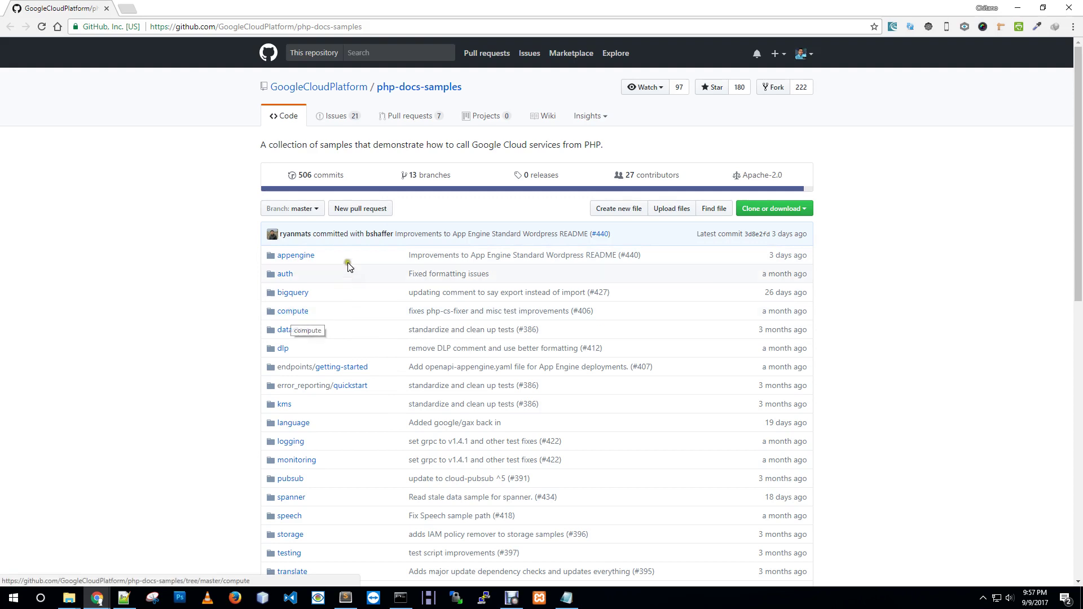
- Browse php-docs-samples into appengine > wordpress > src, then return to the repository root
{"action": "left_click", "coordinate": [295, 255]}
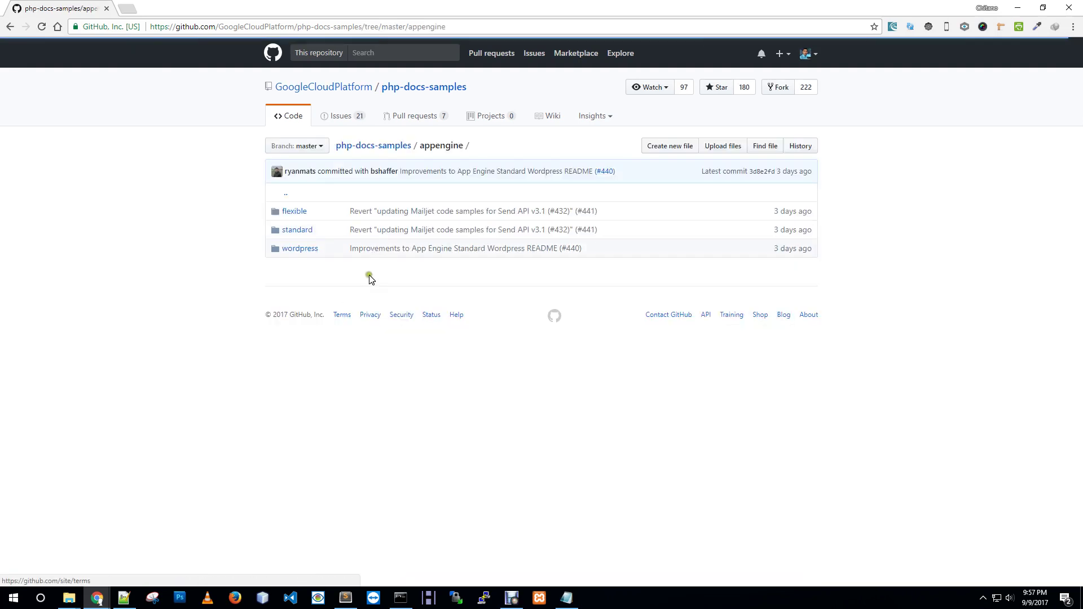
{"action": "left_click", "coordinate": [302, 250]}
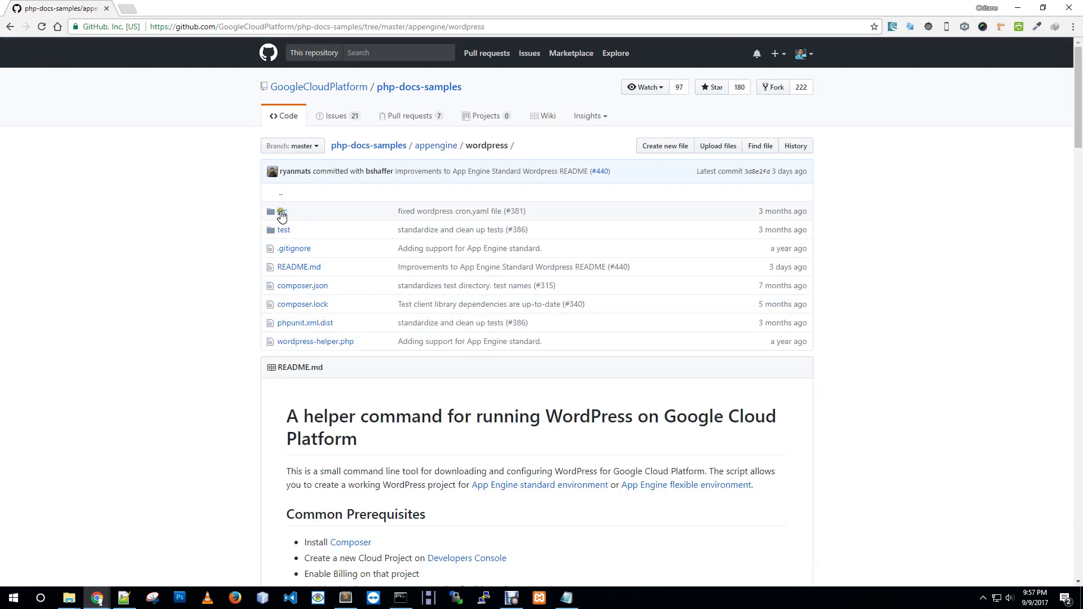
{"action": "left_click", "coordinate": [282, 215]}
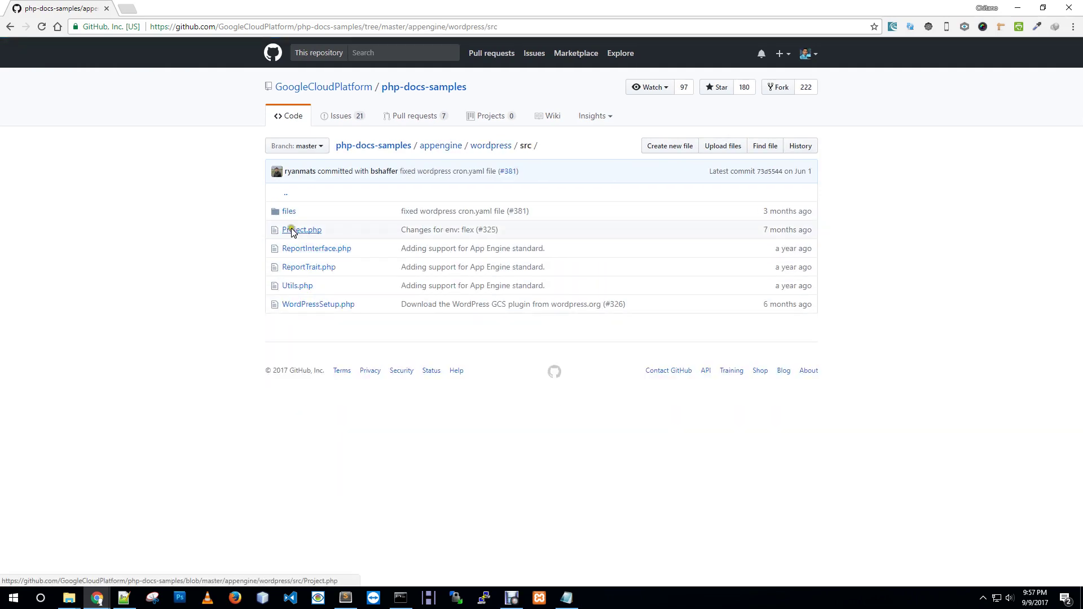
{"action": "left_click", "coordinate": [444, 145]}
{"action": "left_click", "coordinate": [370, 148]}
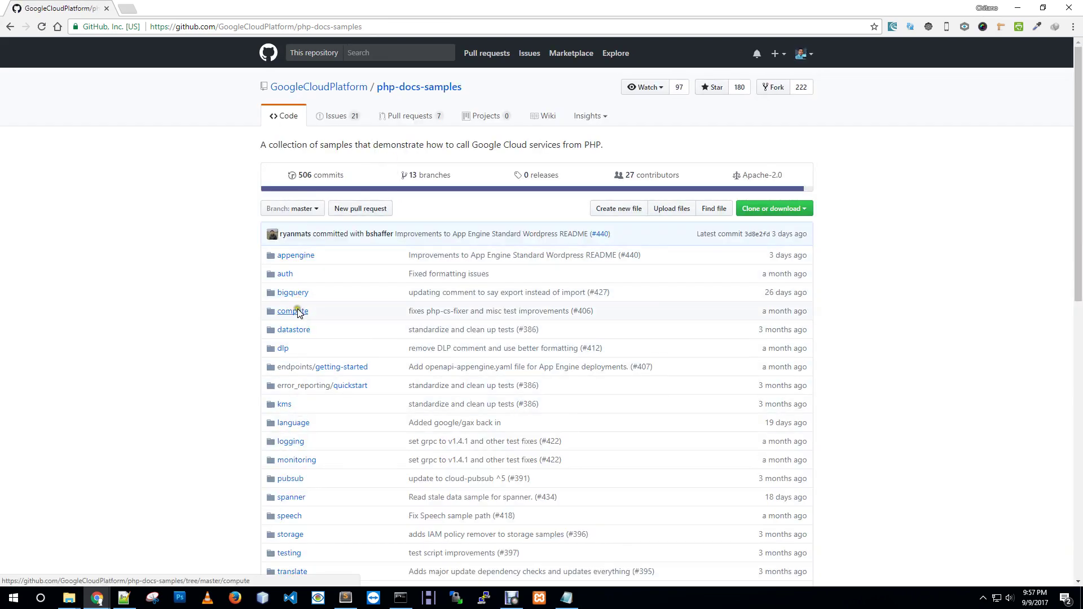
{"action": "scroll", "coordinate": [334, 466], "scroll_direction": "down", "scroll_amount": 5}
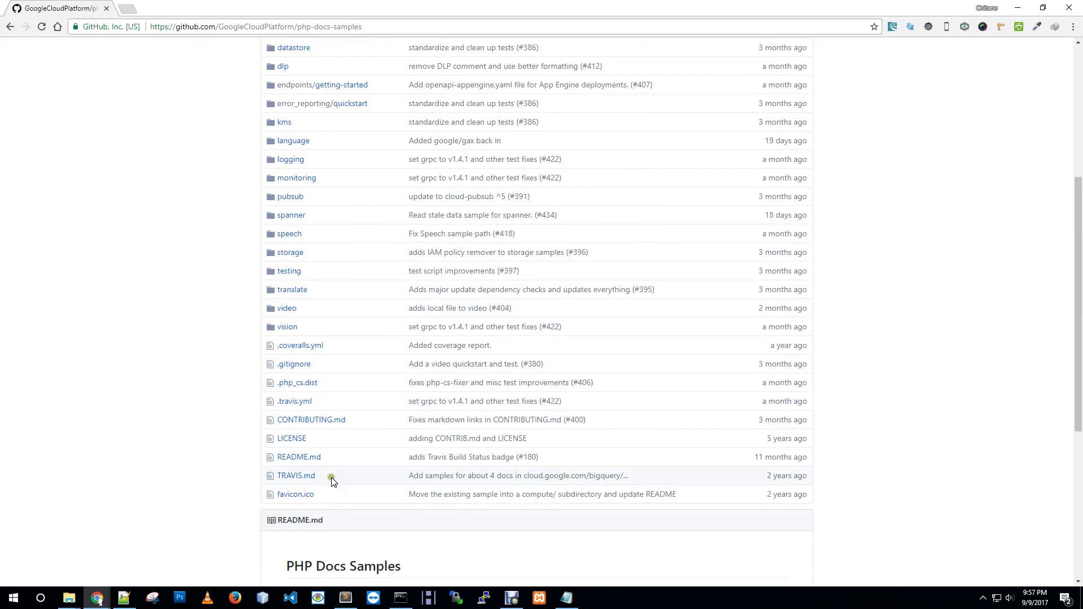
{"action": "scroll", "coordinate": [308, 312], "scroll_direction": "up", "scroll_amount": 4}
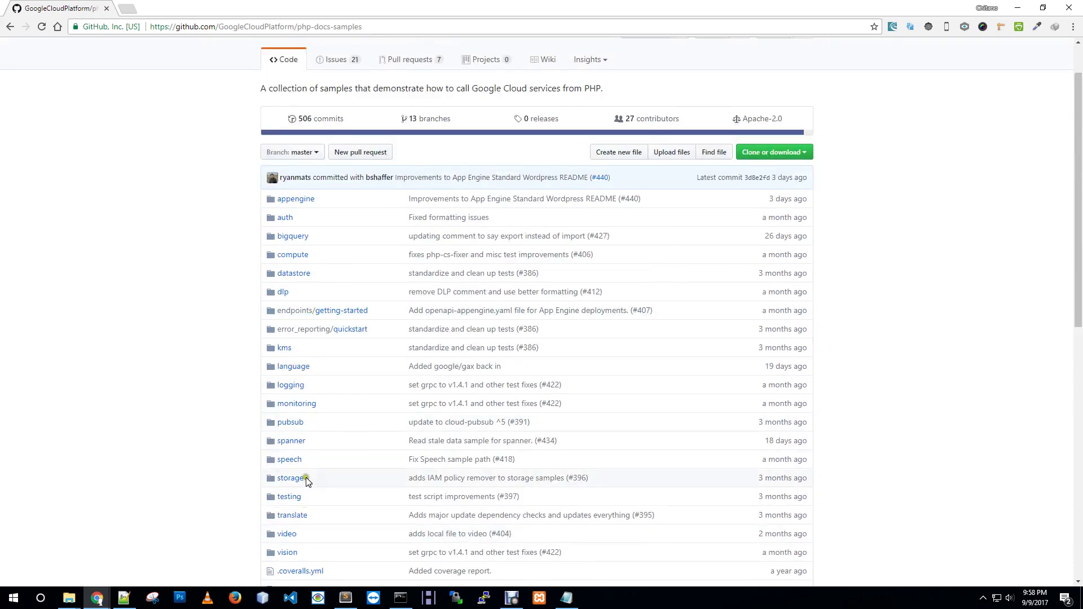
- Revisit appengine/wordpress/src, then copy the repository's HTTPS clone URL from Clone or download
{"action": "left_click", "coordinate": [298, 201]}
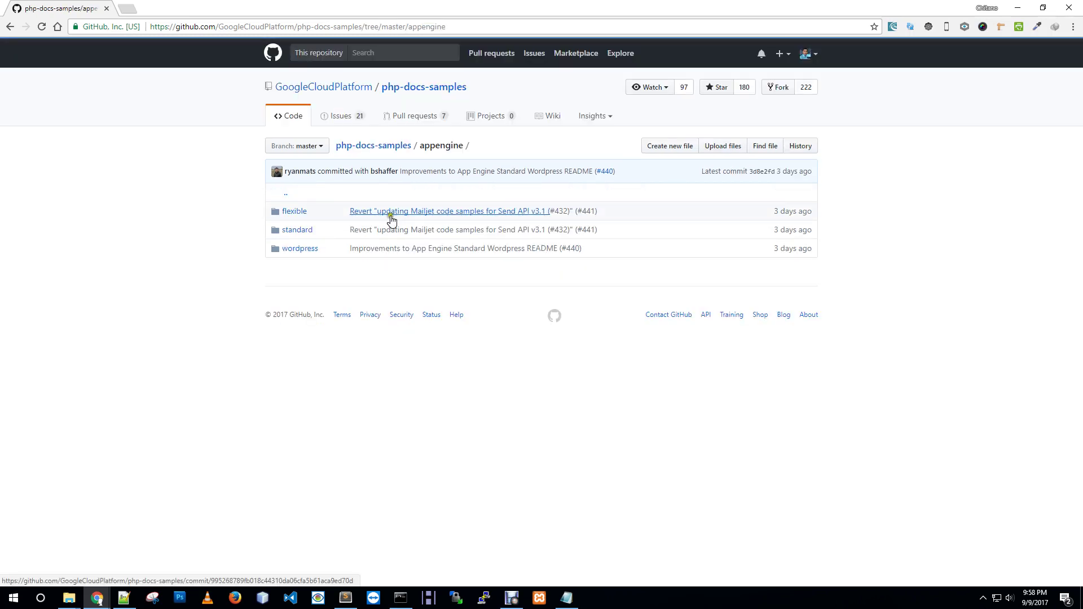
{"action": "left_click", "coordinate": [300, 251]}
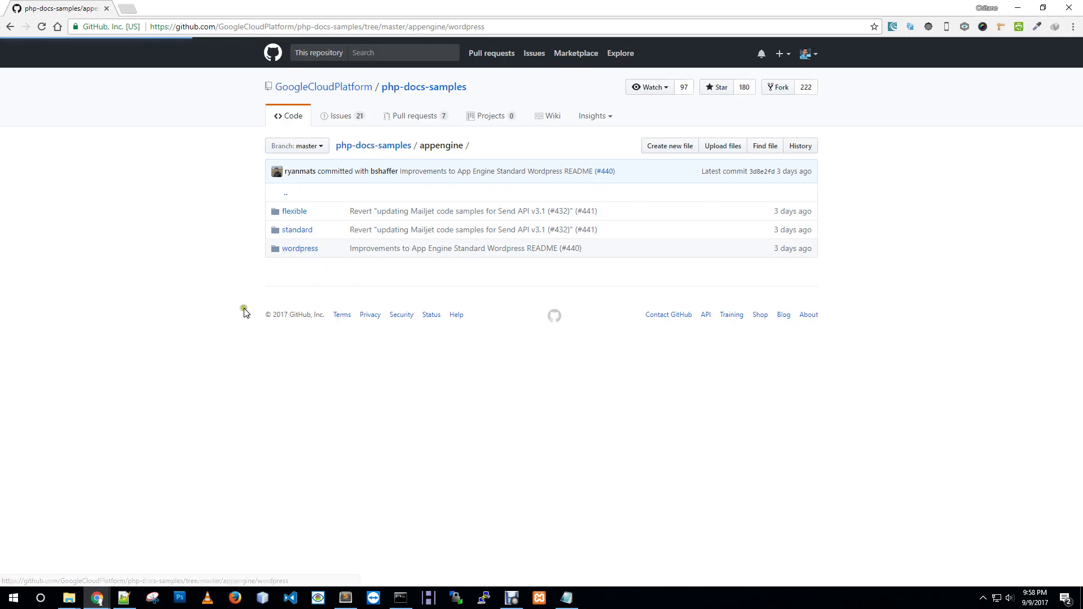
{"action": "left_click", "coordinate": [281, 212]}
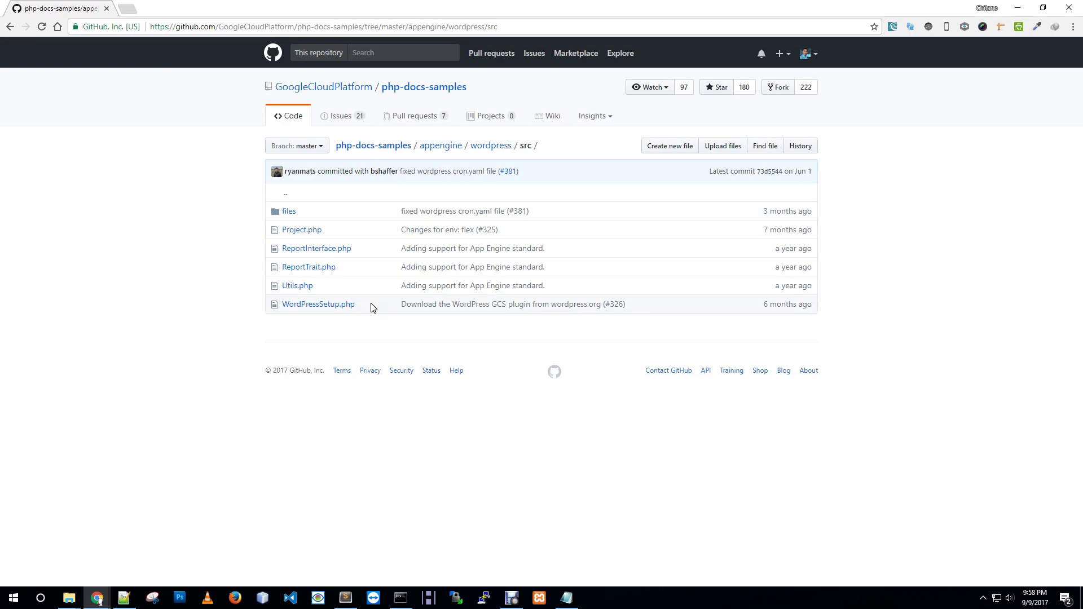
{"action": "left_click", "coordinate": [277, 141]}
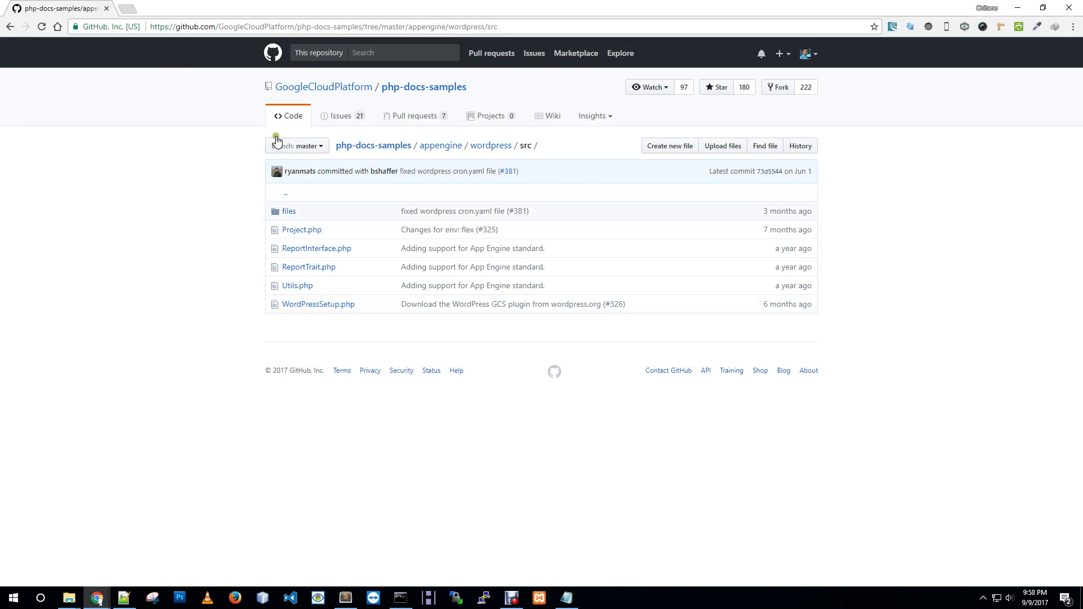
{"action": "left_click", "coordinate": [418, 91]}
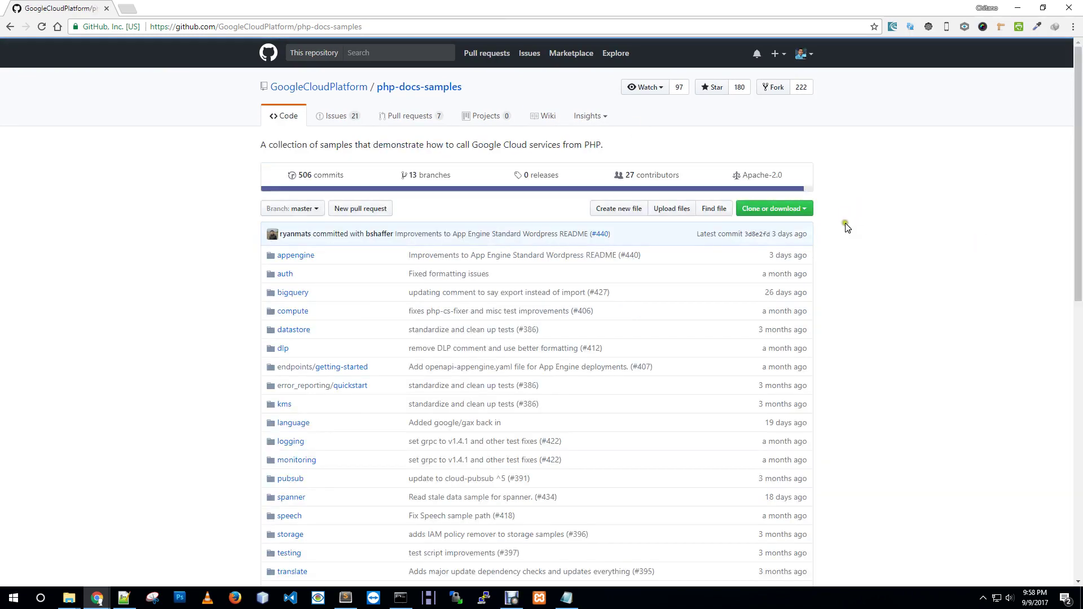
{"action": "left_click", "coordinate": [801, 213]}
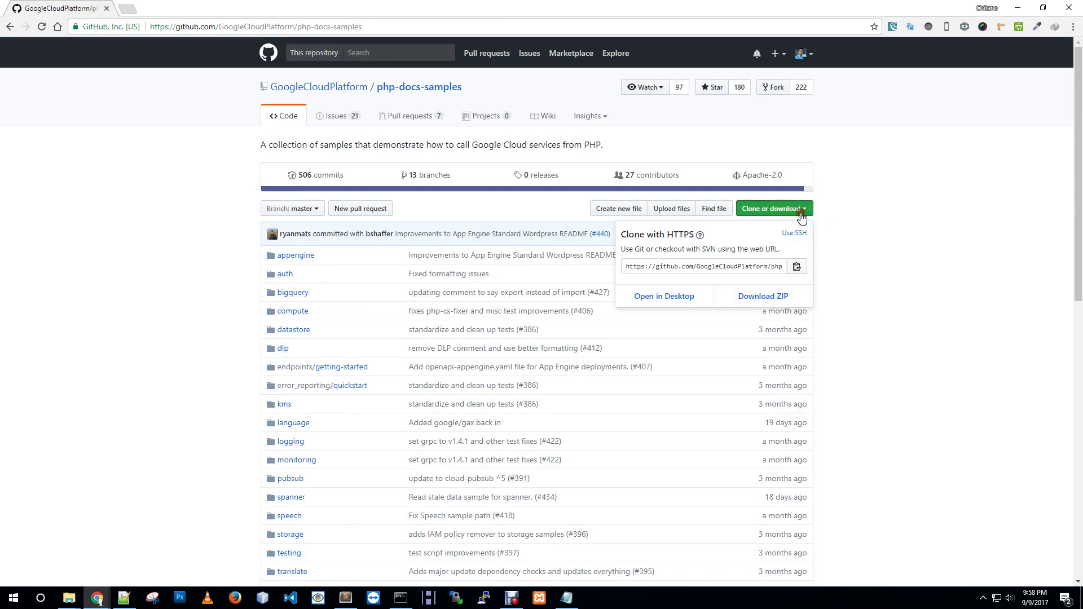
{"action": "left_click", "coordinate": [797, 266]}
- Open a new Command Prompt and change into the Desktop folder with 'cd Desktop'
{"action": "left_click", "coordinate": [401, 598]}
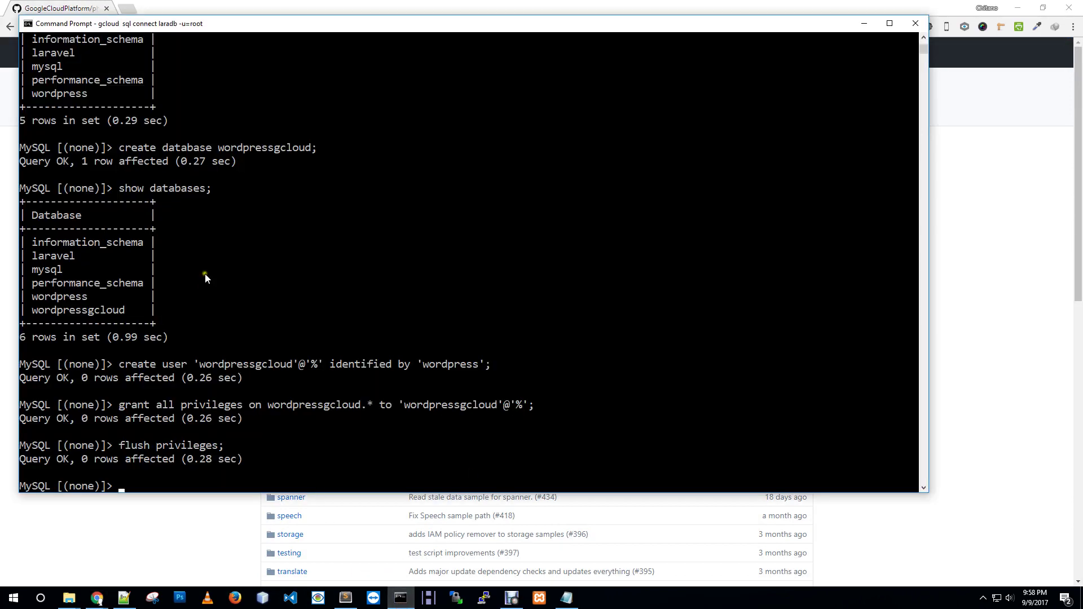
{"action": "right_click", "coordinate": [397, 602]}
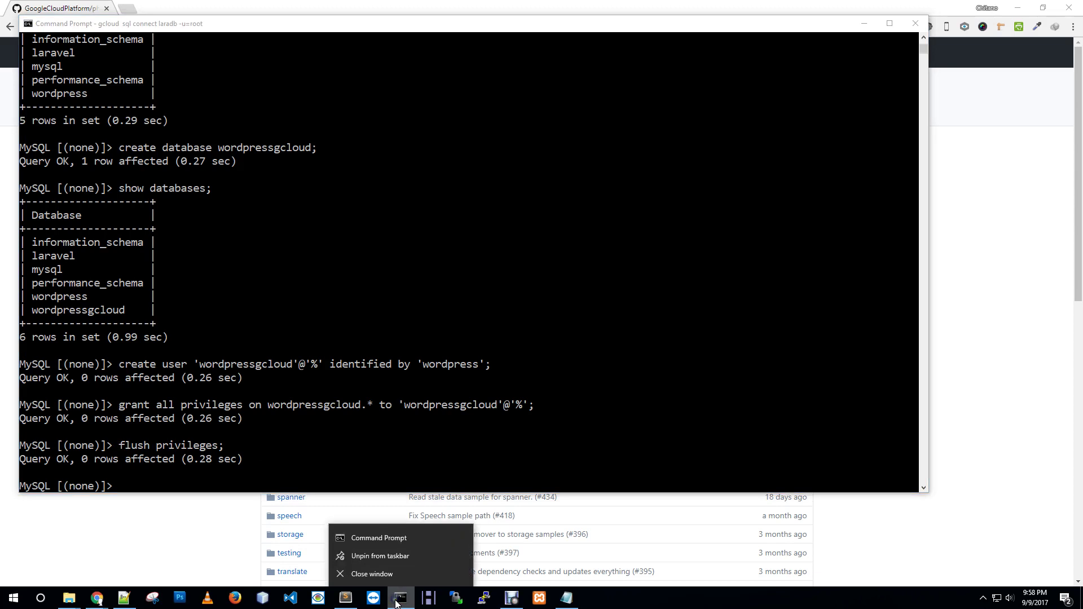
{"action": "left_click", "coordinate": [387, 537]}
{"action": "right_click", "coordinate": [311, 171]}
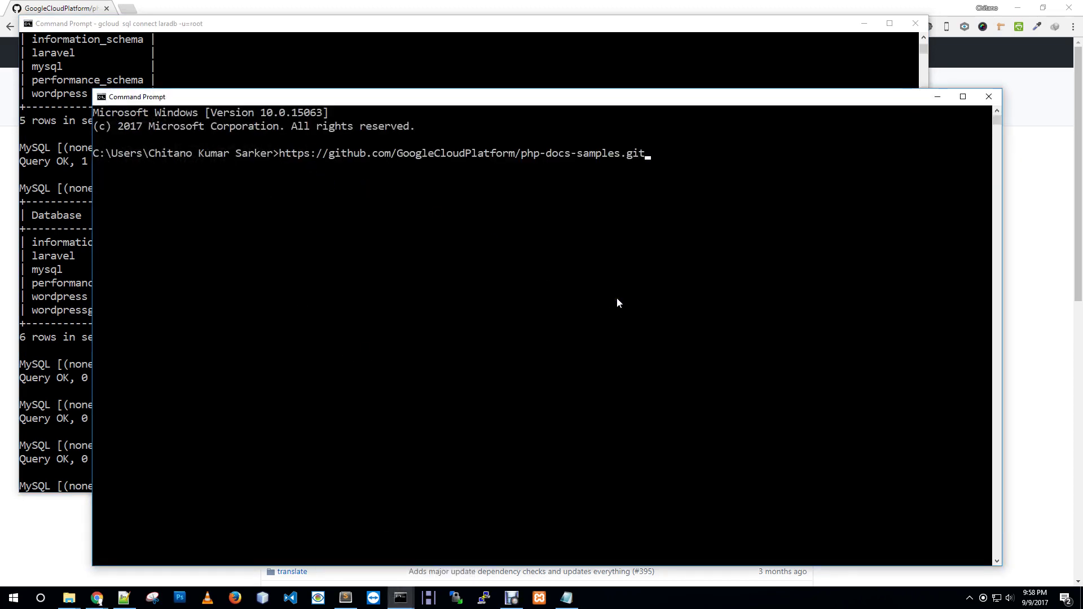
{"action": "key", "text": "BackSpace"}
{"action": "key", "text": "BackSpace"}
{"action": "key", "text": "BackSpace"}
{"action": "key", "text": "BackSpace"}
{"action": "key", "text": "BackSpace"}
{"action": "key", "text": "BackSpace"}
{"action": "key", "text": "BackSpace"}
{"action": "key", "text": "BackSpace"}
{"action": "key", "text": "BackSpace"}
{"action": "key", "text": "BackSpace"}
{"action": "key", "text": "BackSpace"}
{"action": "key", "text": "BackSpace"}
{"action": "key", "text": "BackSpace"}
{"action": "key", "text": "BackSpace"}
{"action": "key", "text": "BackSpace"}
{"action": "key", "text": "BackSpace"}
{"action": "key", "text": "BackSpace"}
{"action": "key", "text": "BackSpace"}
{"action": "key", "text": "BackSpace"}
{"action": "key", "text": "BackSpace"}
{"action": "key", "text": "BackSpace"}
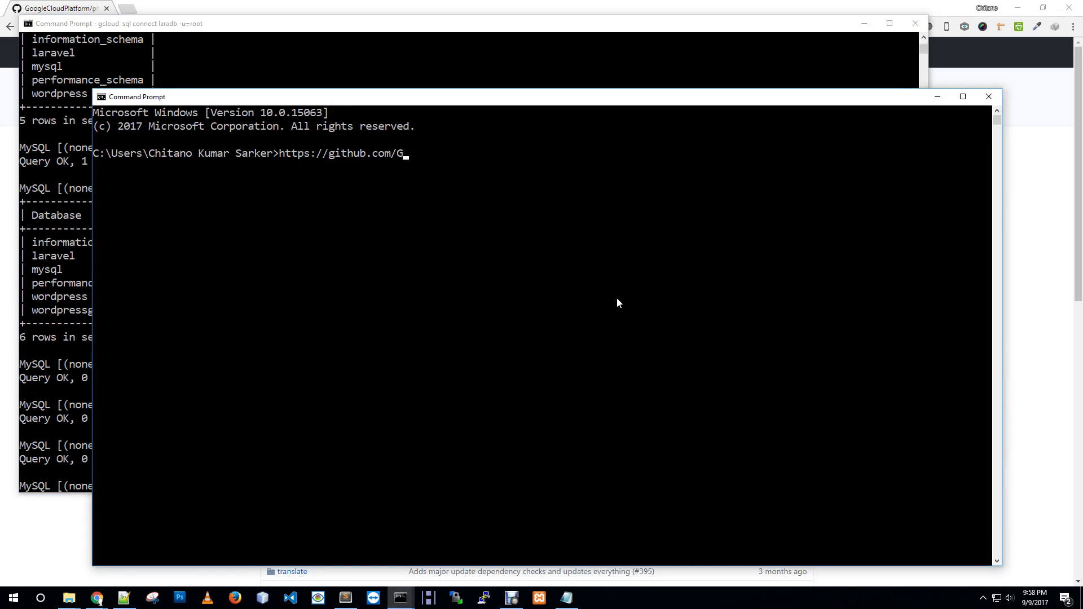
{"action": "type", "text": "cd Desktop"}
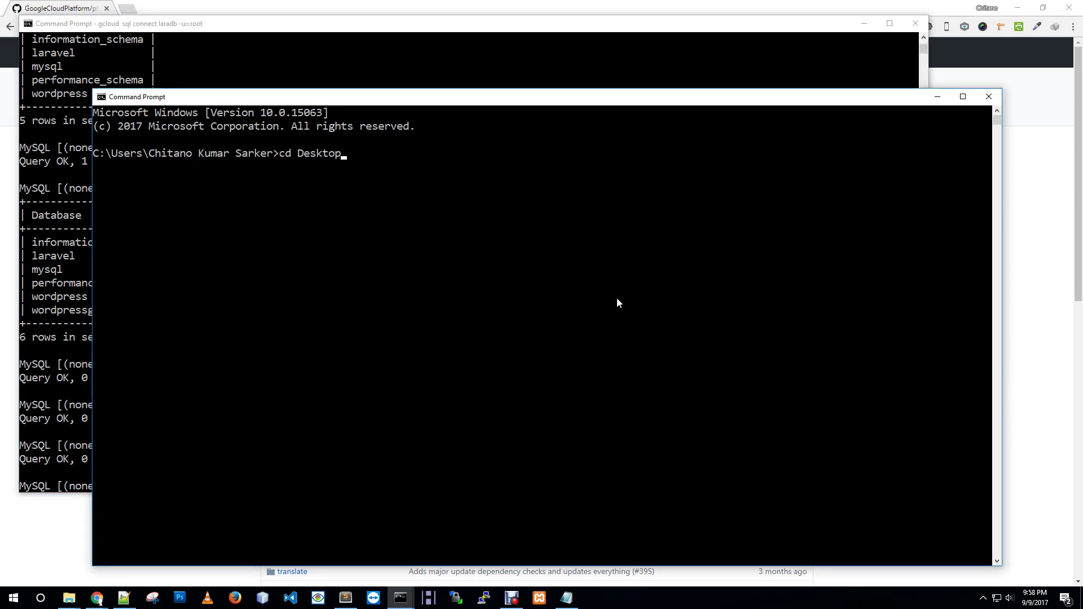
{"action": "key", "text": "Return"}
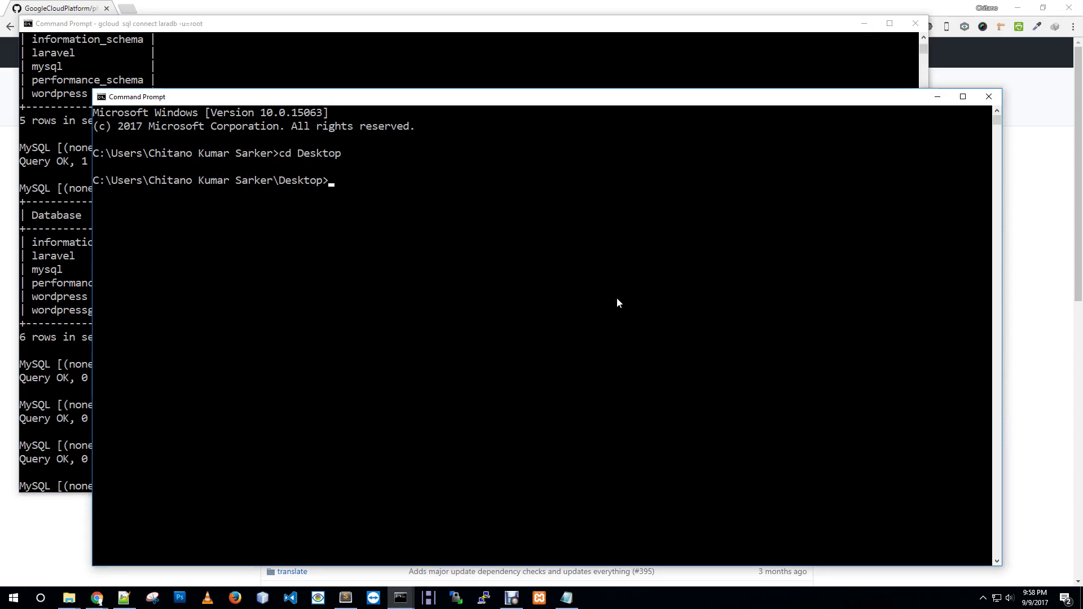
- Run 'git clone' with the pasted php-docs-samples URL, which fails since the folder exists
{"action": "type", "text": "https://github.com/GoogleCloudPlatform/php-docs-samples.git"}
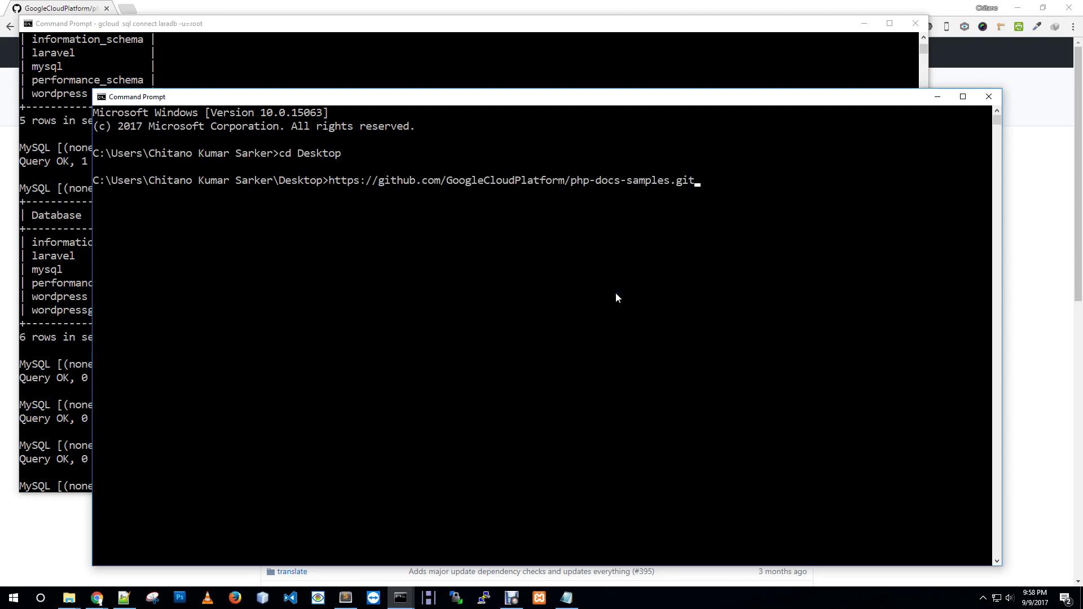
{"action": "key", "text": "Home"}
{"action": "type", "text": "git clone"}
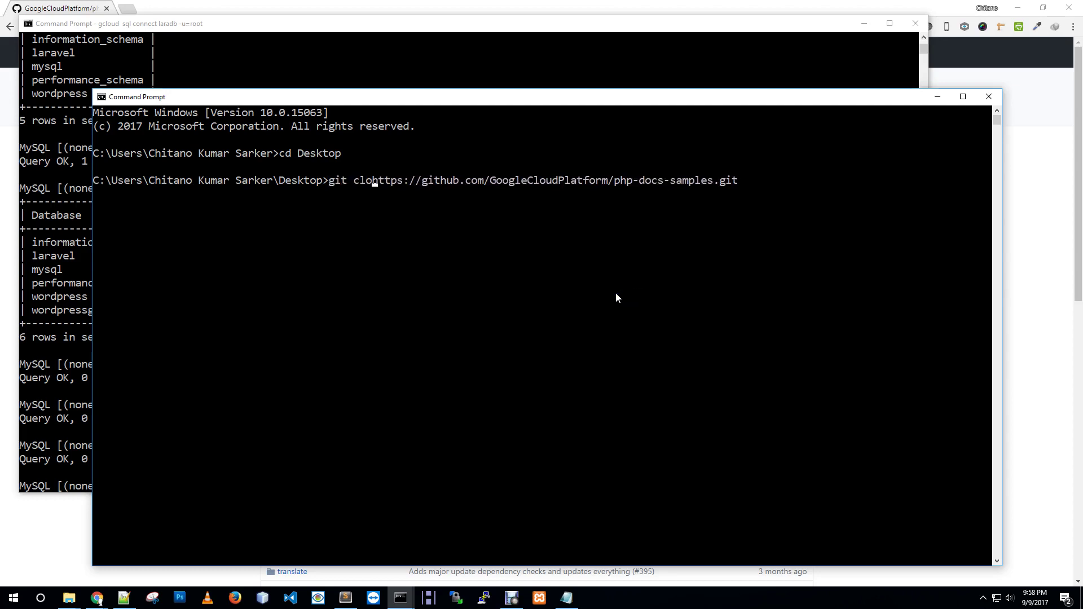
{"action": "key", "text": "Return"}
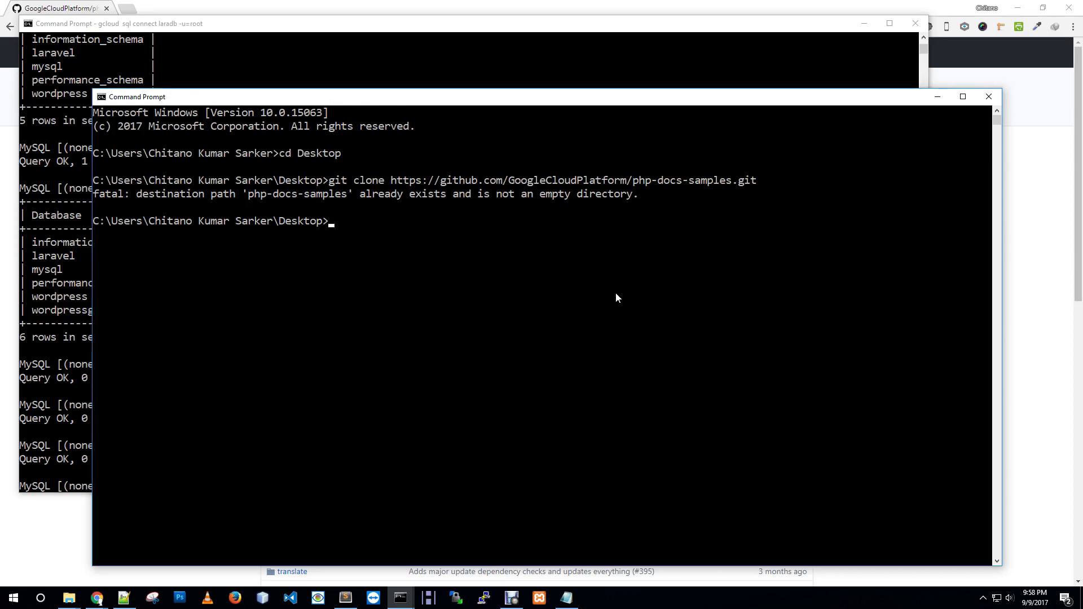
- Shift+Delete the old php-docs-samples folder from the Desktop, confirming Yes, then return to Command Prompt
{"action": "mouse_move", "coordinate": [69, 598]}
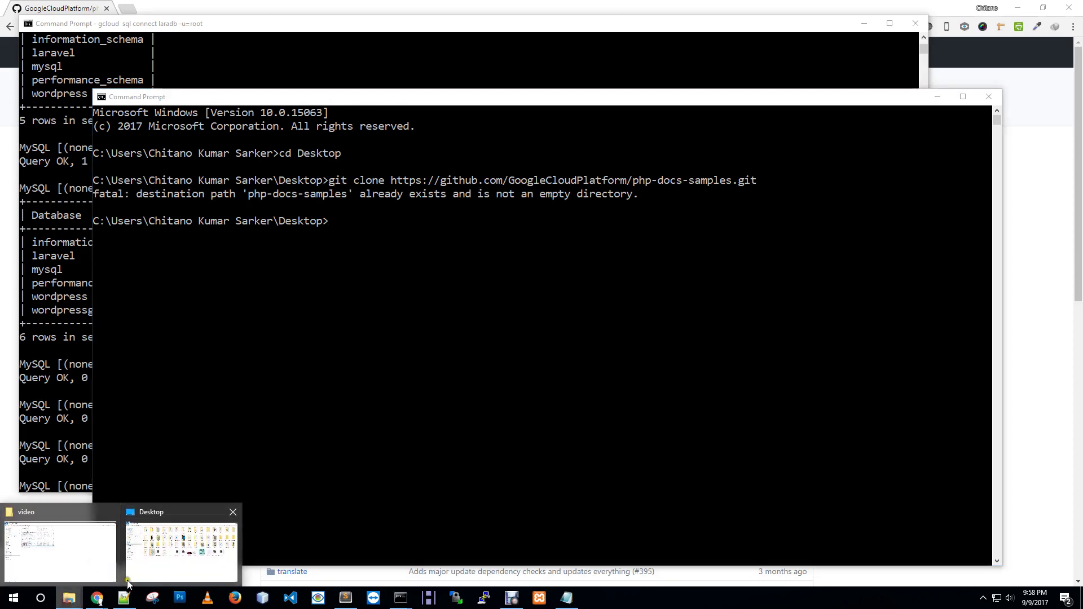
{"action": "left_click", "coordinate": [180, 554]}
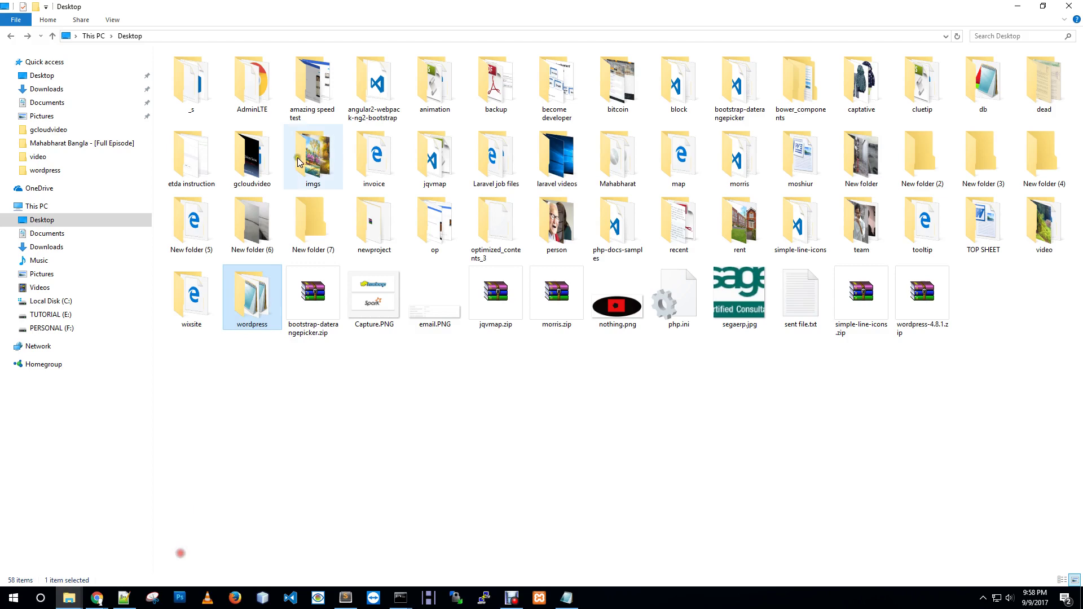
{"action": "left_click", "coordinate": [638, 214]}
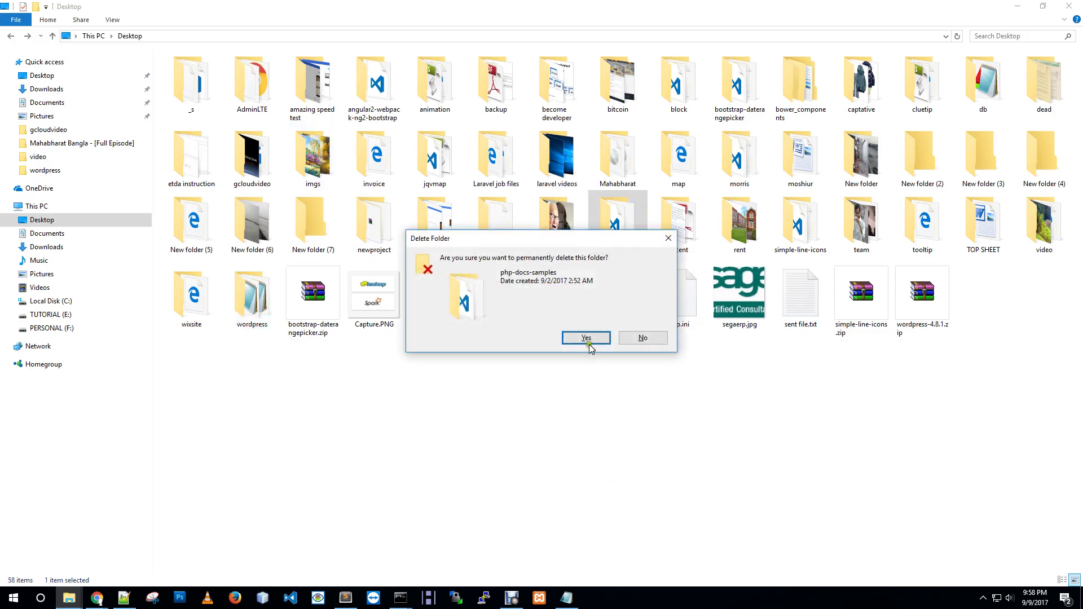
{"action": "left_click", "coordinate": [587, 339]}
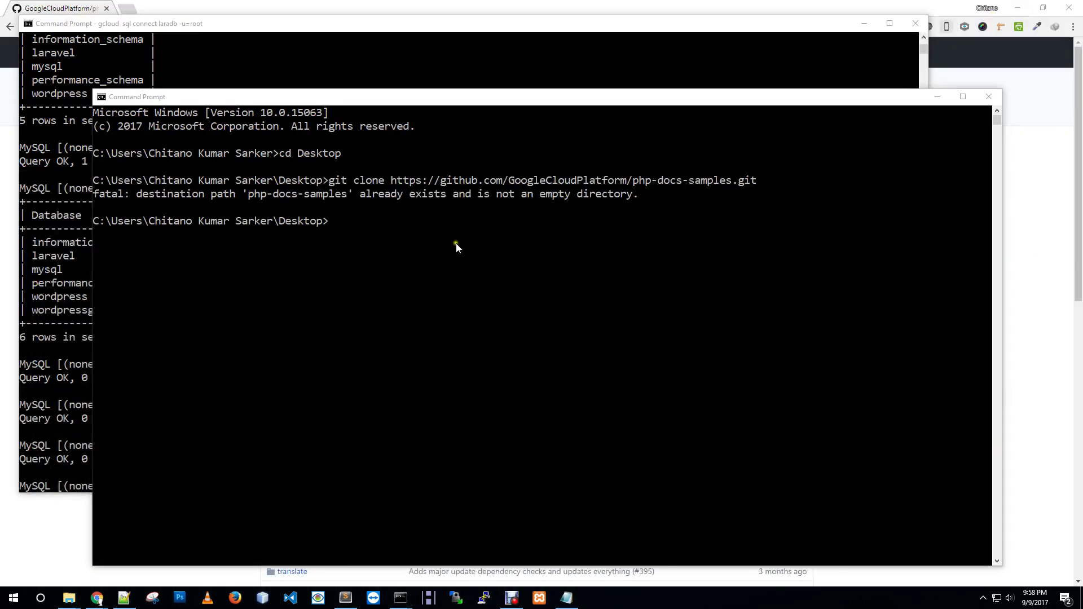
{"action": "left_click", "coordinate": [376, 251]}
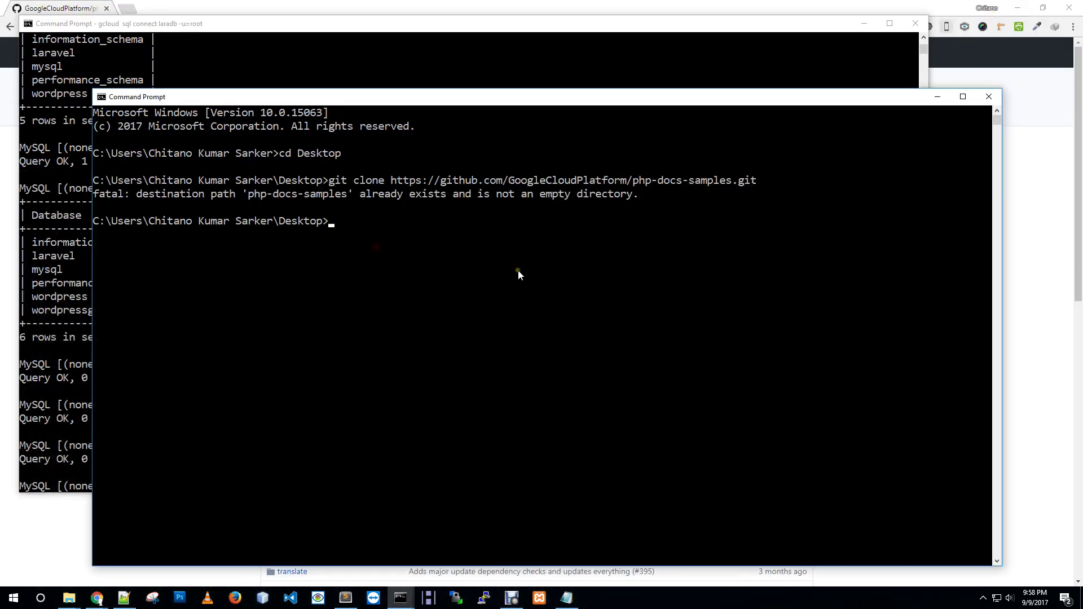
- Rerun the git clone of php-docs-samples onto the Desktop (6070 objects, 6.46 MiB)
{"action": "key", "text": "Up"}
{"action": "key", "text": "Return"}
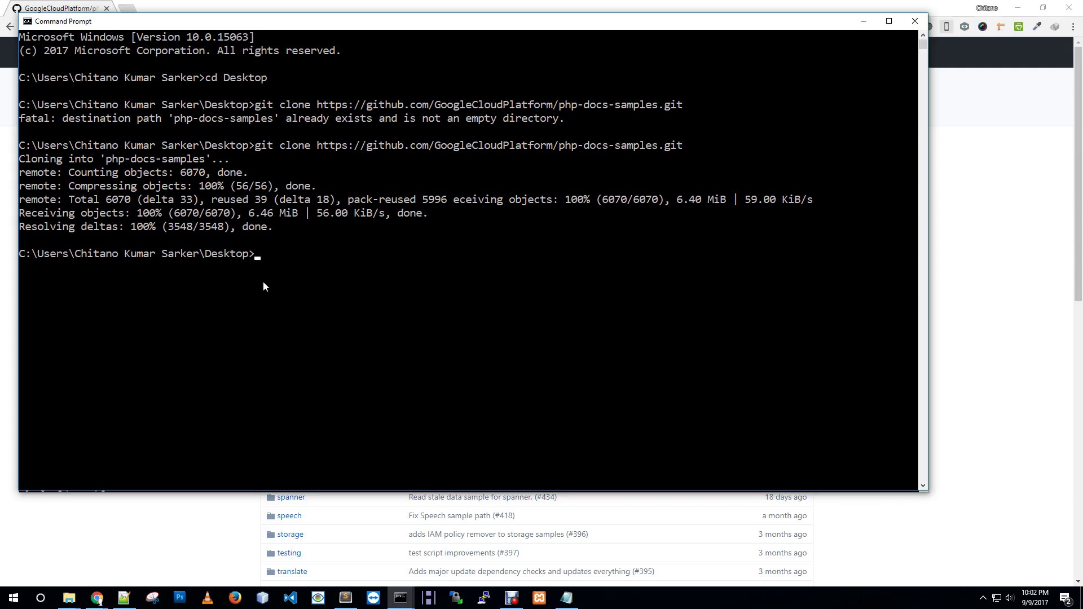
{"action": "left_click", "coordinate": [863, 21]}
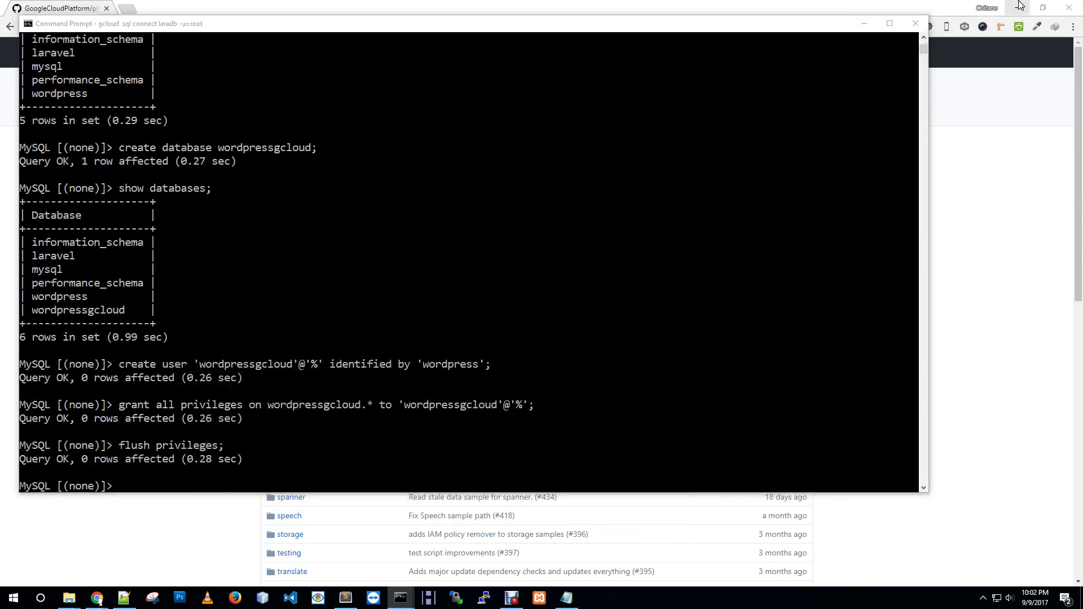
{"action": "left_click", "coordinate": [1020, 6]}
- On the cleared desktop, create a folder named gclouddepoly and drag the wordpress folder into it
{"action": "left_click", "coordinate": [864, 23]}
{"action": "left_click", "coordinate": [1014, 7]}
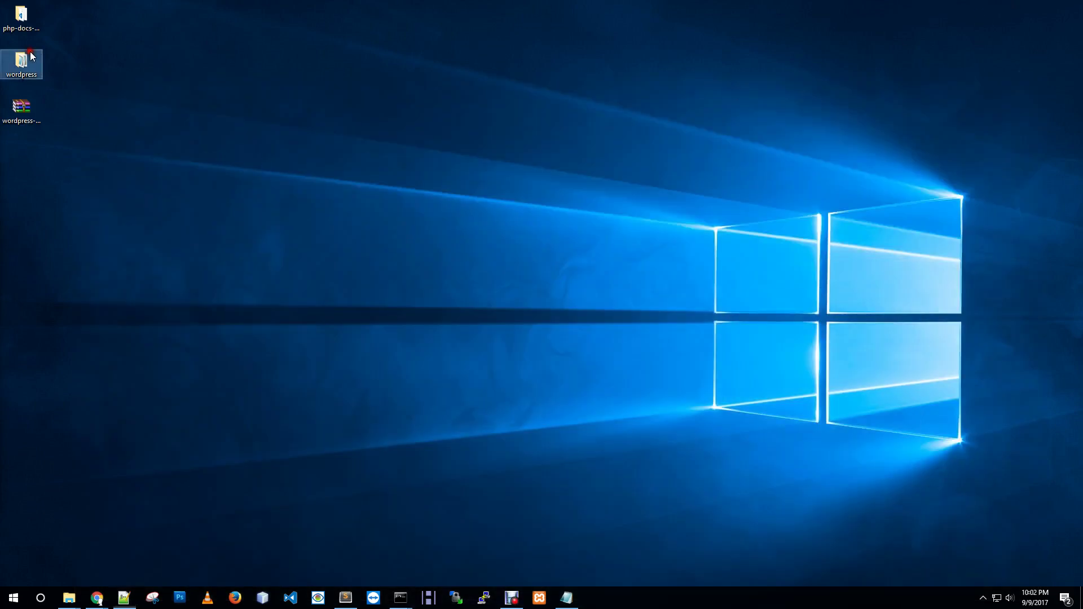
{"action": "left_click", "coordinate": [35, 31]}
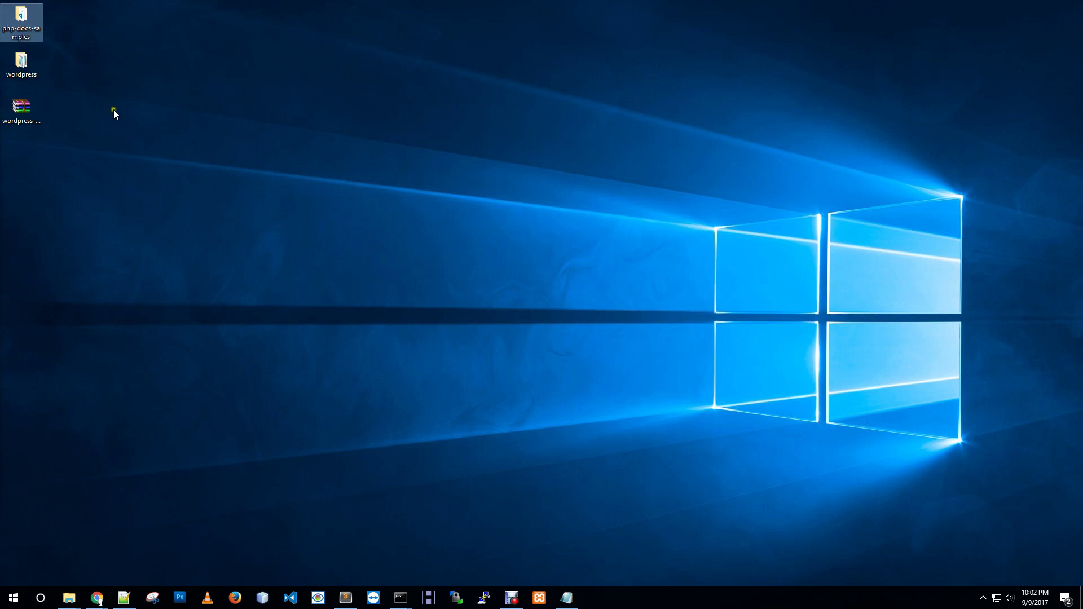
{"action": "right_click", "coordinate": [46, 250]}
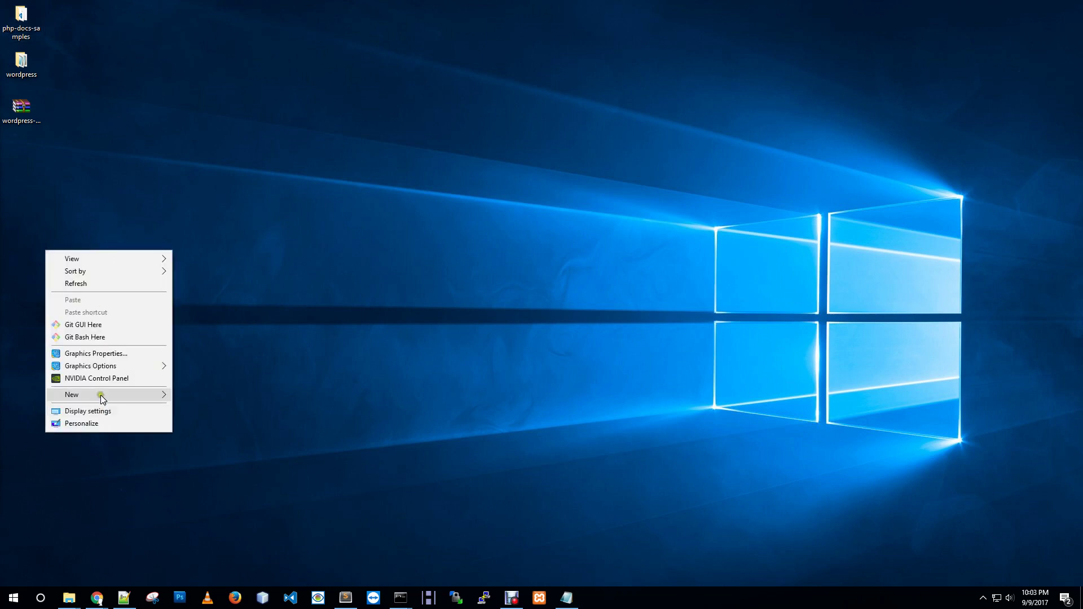
{"action": "mouse_move", "coordinate": [100, 395]}
{"action": "left_click", "coordinate": [209, 395]}
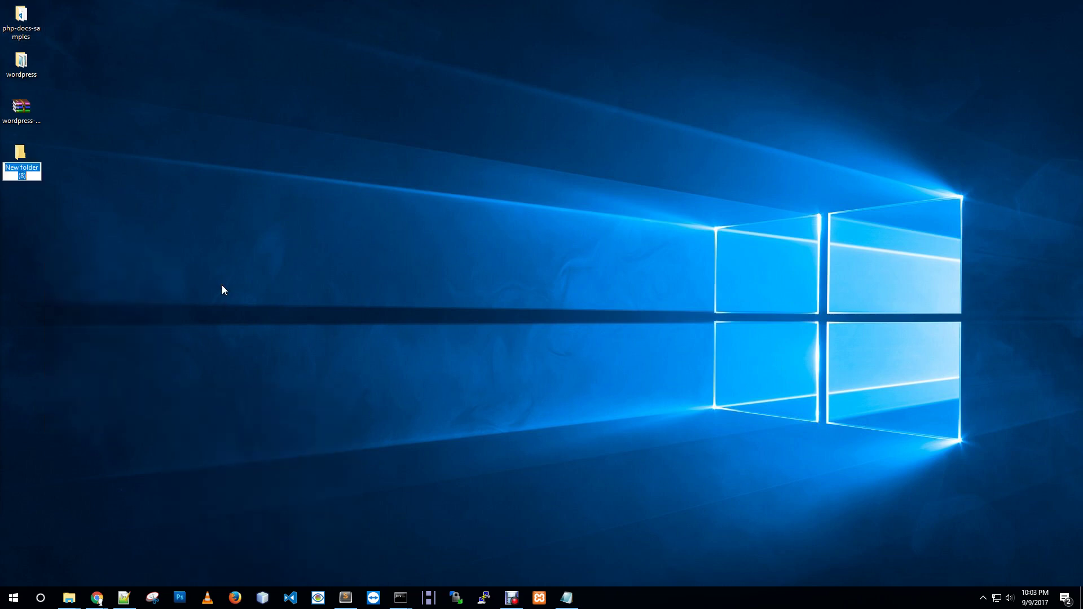
{"action": "type", "text": "gcloud"}
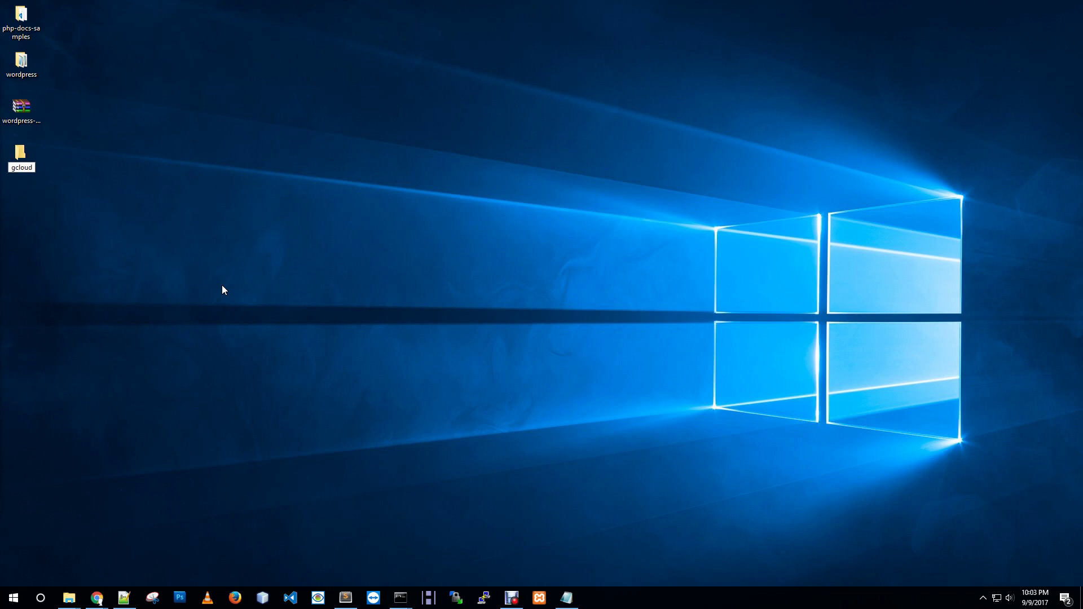
{"action": "type", "text": "depoly"}
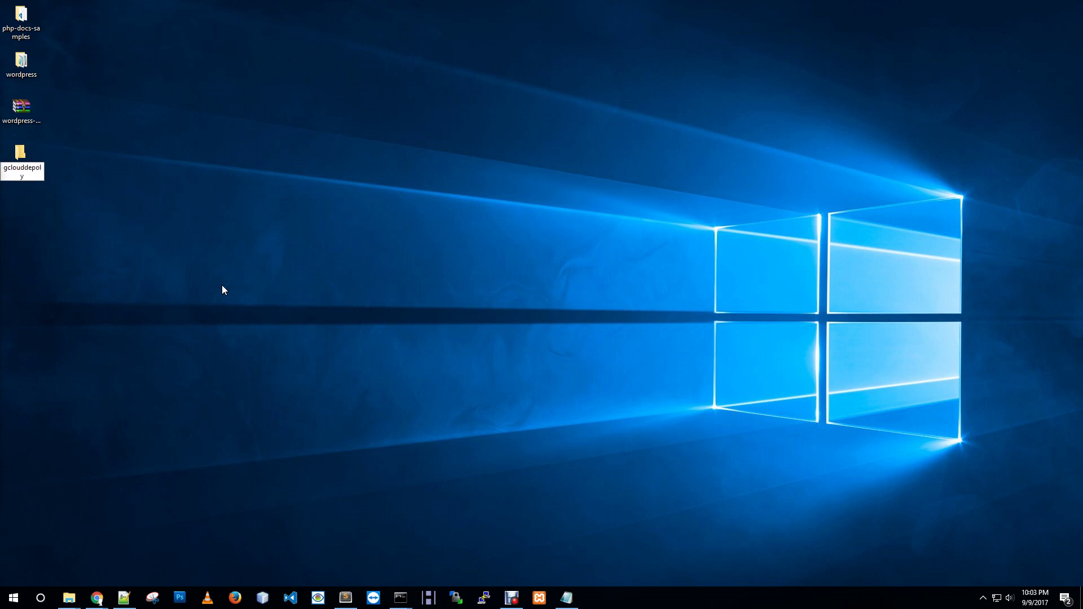
{"action": "left_click", "coordinate": [263, 347]}
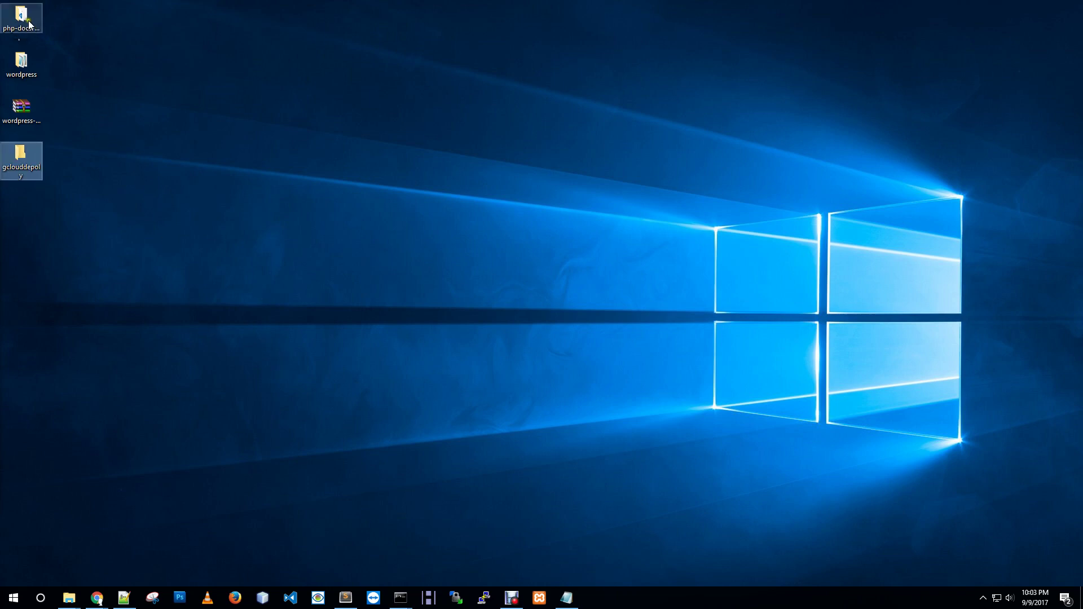
{"action": "left_click_drag", "start_coordinate": [22, 60], "coordinate": [16, 167]}
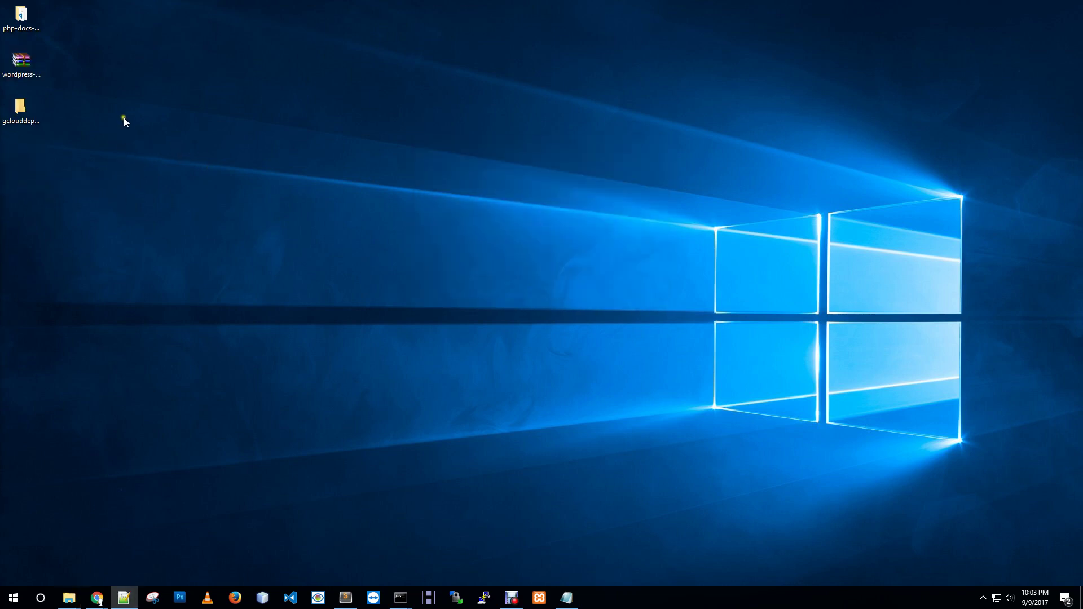
- Browse php-docs-samples to appengine > wordpress > src > files > flexible, where the config files are
{"action": "double_click", "coordinate": [33, 25]}
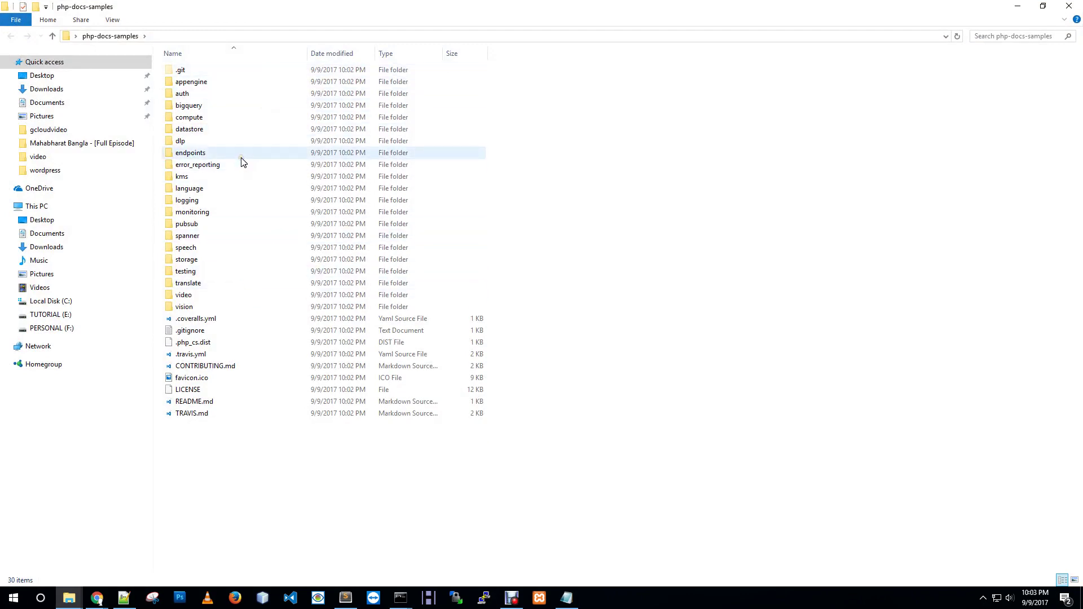
{"action": "double_click", "coordinate": [208, 83]}
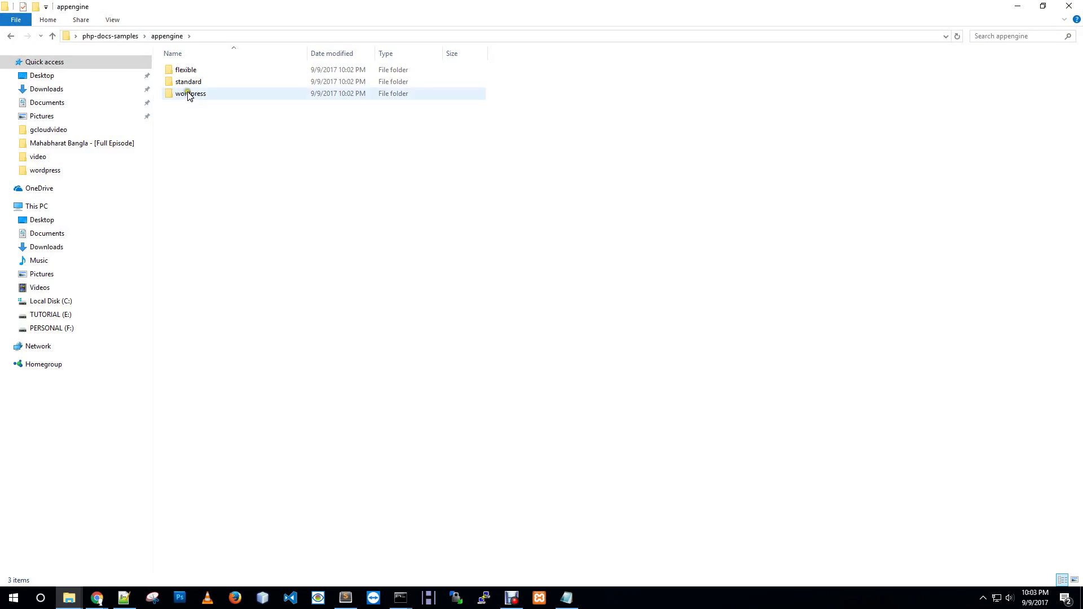
{"action": "double_click", "coordinate": [187, 93]}
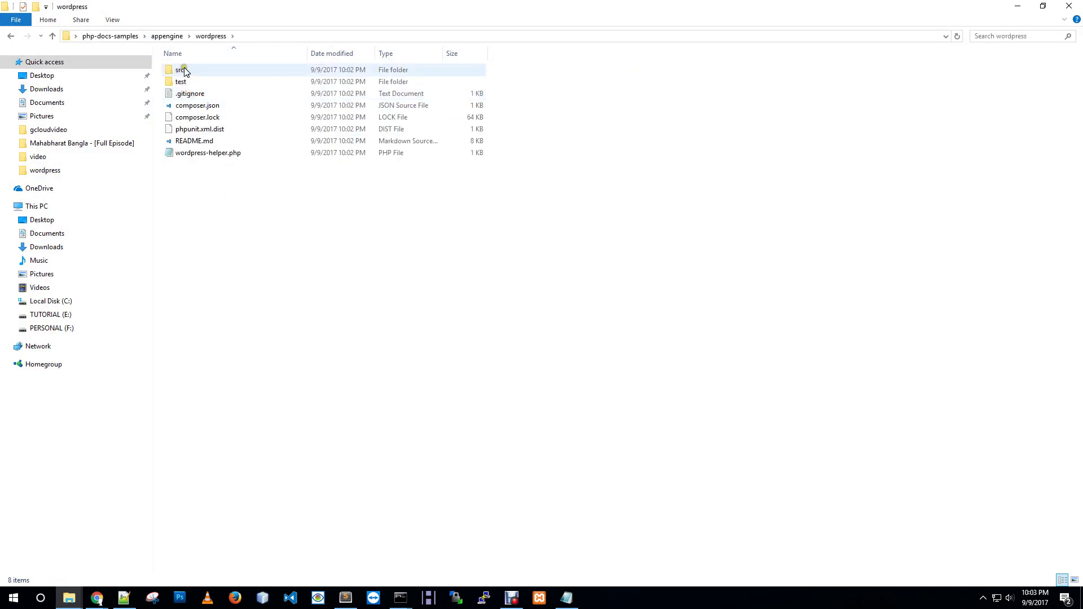
{"action": "double_click", "coordinate": [183, 68]}
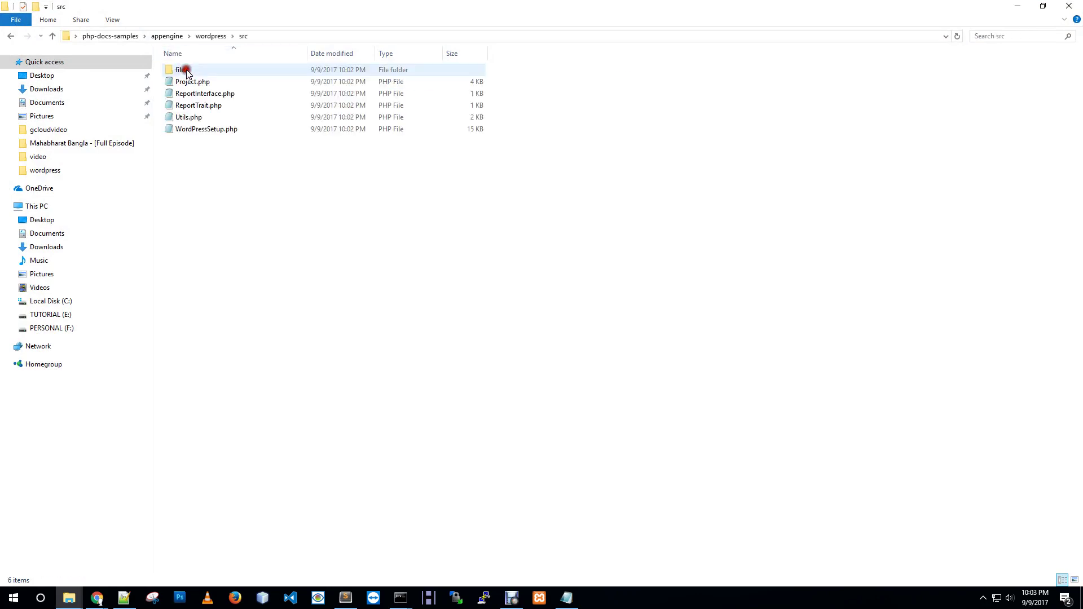
{"action": "left_click", "coordinate": [9, 37]}
{"action": "left_click", "coordinate": [9, 38]}
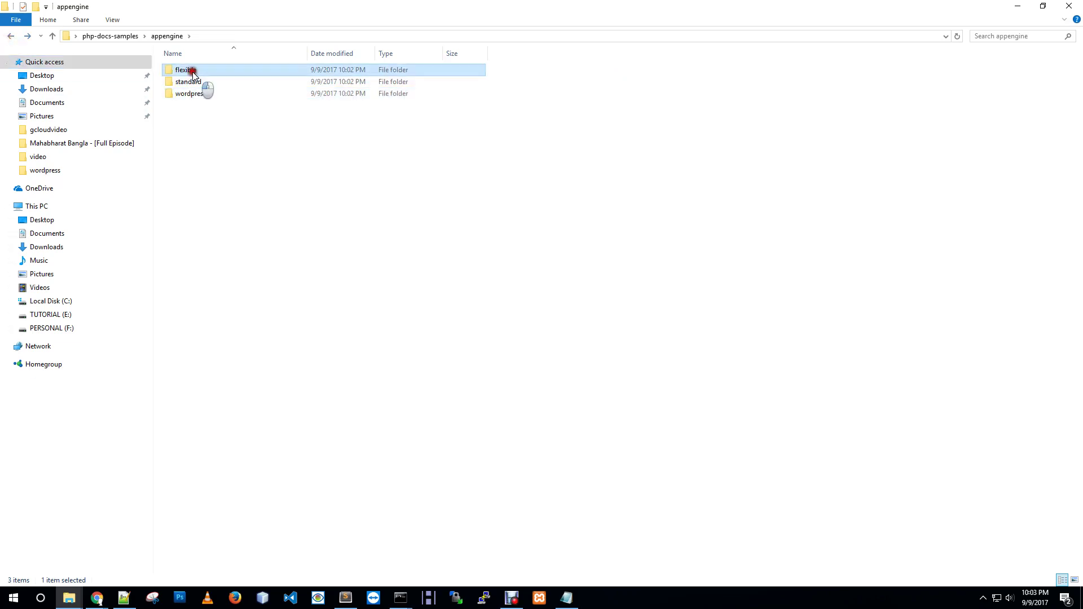
{"action": "double_click", "coordinate": [191, 70]}
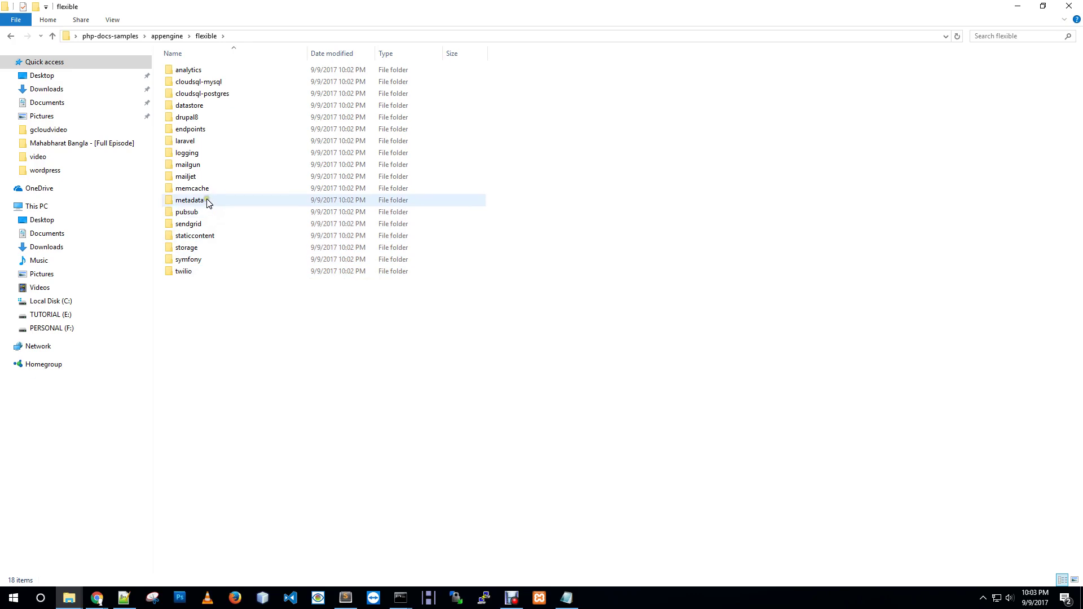
{"action": "left_click", "coordinate": [10, 35]}
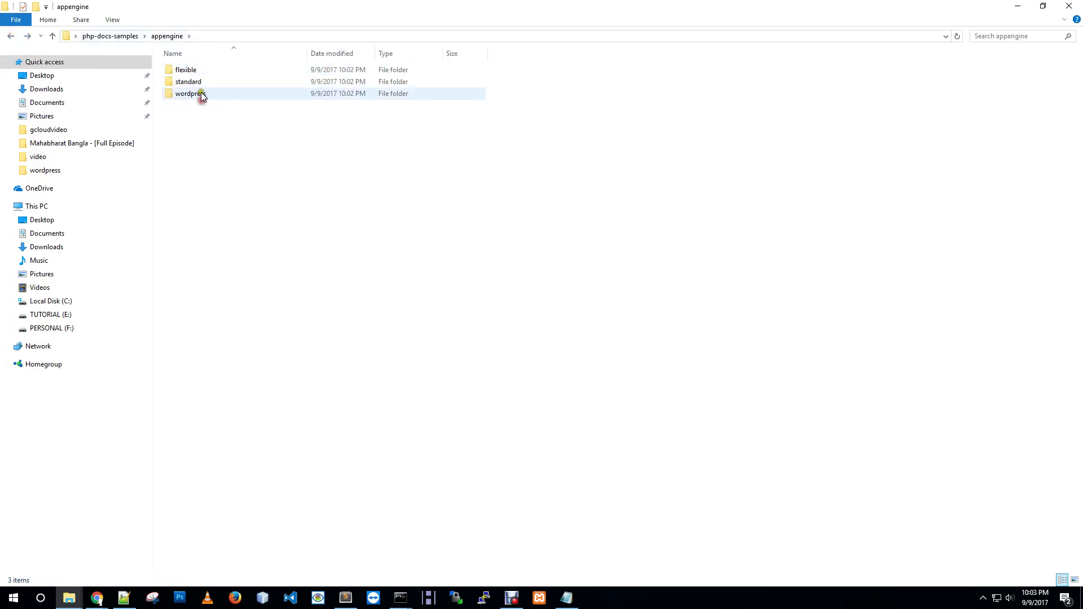
{"action": "double_click", "coordinate": [201, 93]}
{"action": "double_click", "coordinate": [192, 70]}
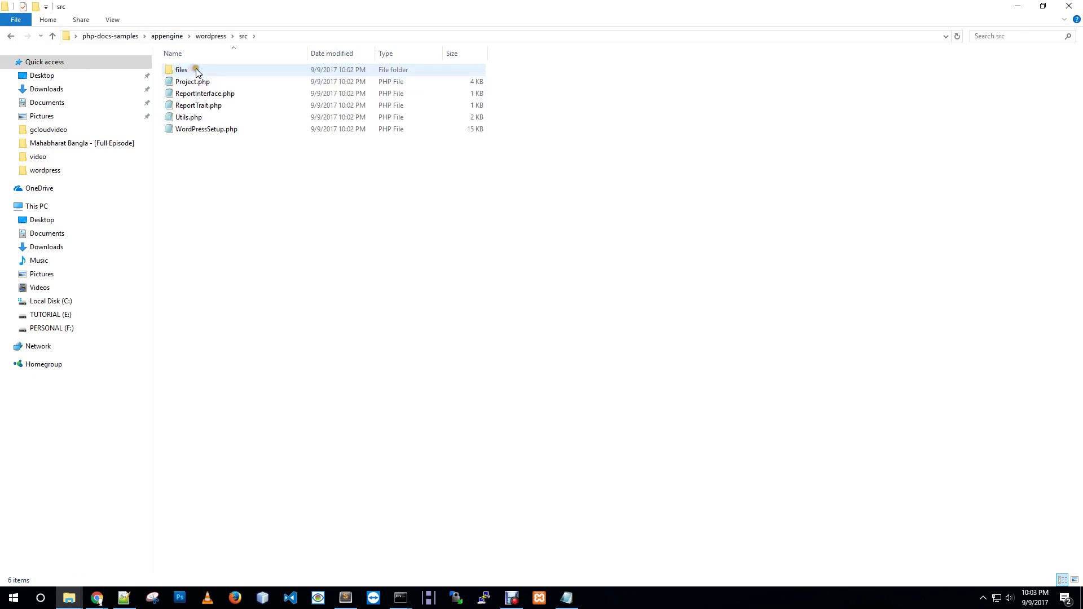
{"action": "double_click", "coordinate": [190, 70]}
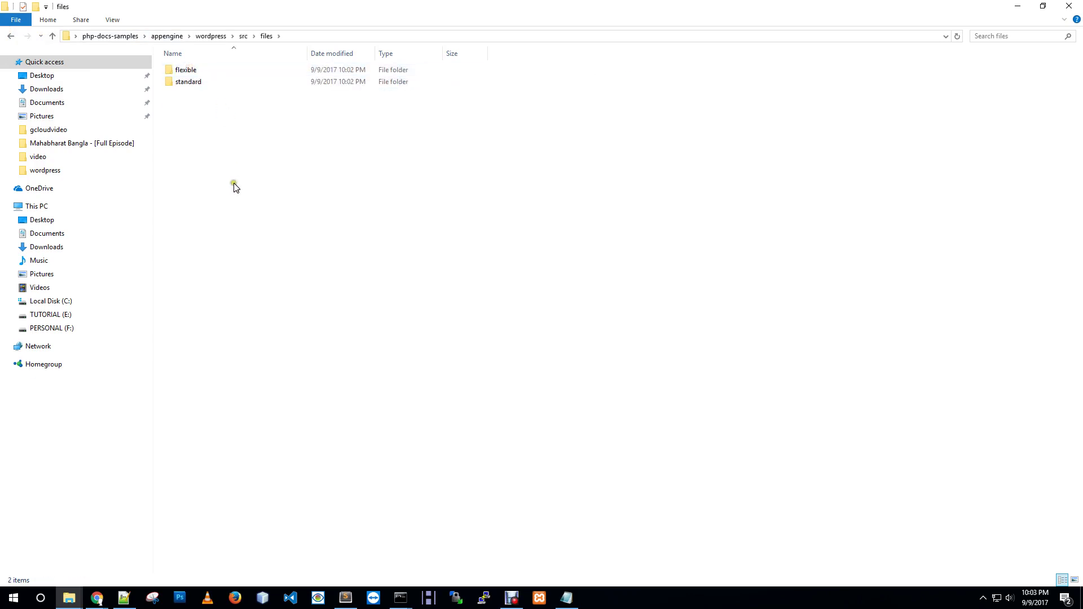
{"action": "double_click", "coordinate": [190, 71]}
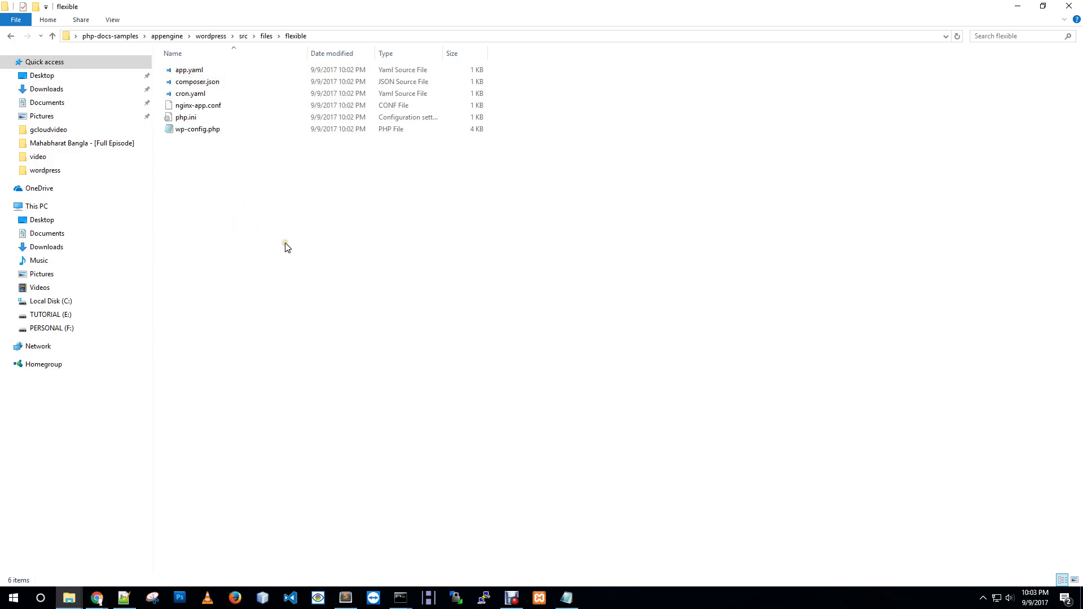
- Select the six configuration files in the flexible folder and copy them
{"action": "left_click_drag", "start_coordinate": [293, 245], "coordinate": [217, 42]}
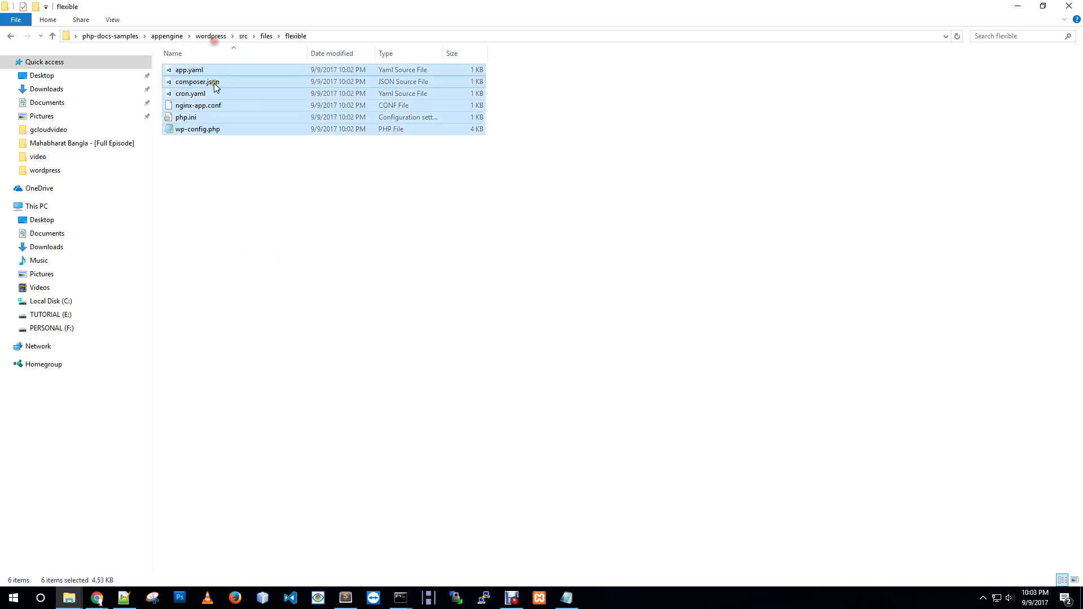
{"action": "right_click", "coordinate": [190, 72]}
{"action": "left_click", "coordinate": [314, 230]}
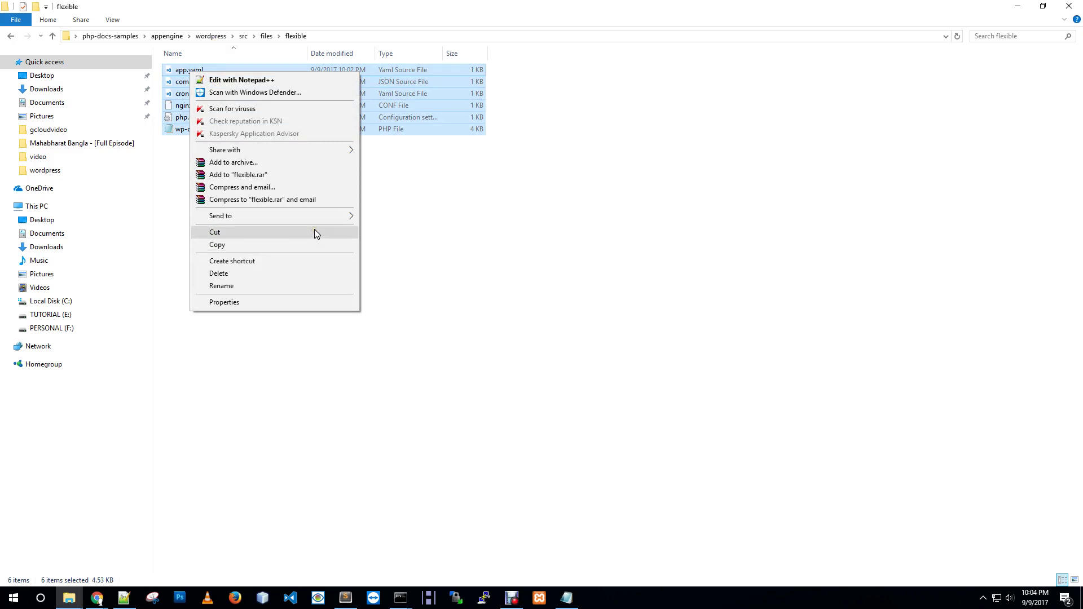
{"action": "left_click", "coordinate": [315, 231]}
{"action": "left_click_drag", "start_coordinate": [315, 230], "coordinate": [196, 54]}
{"action": "right_click", "coordinate": [200, 77]}
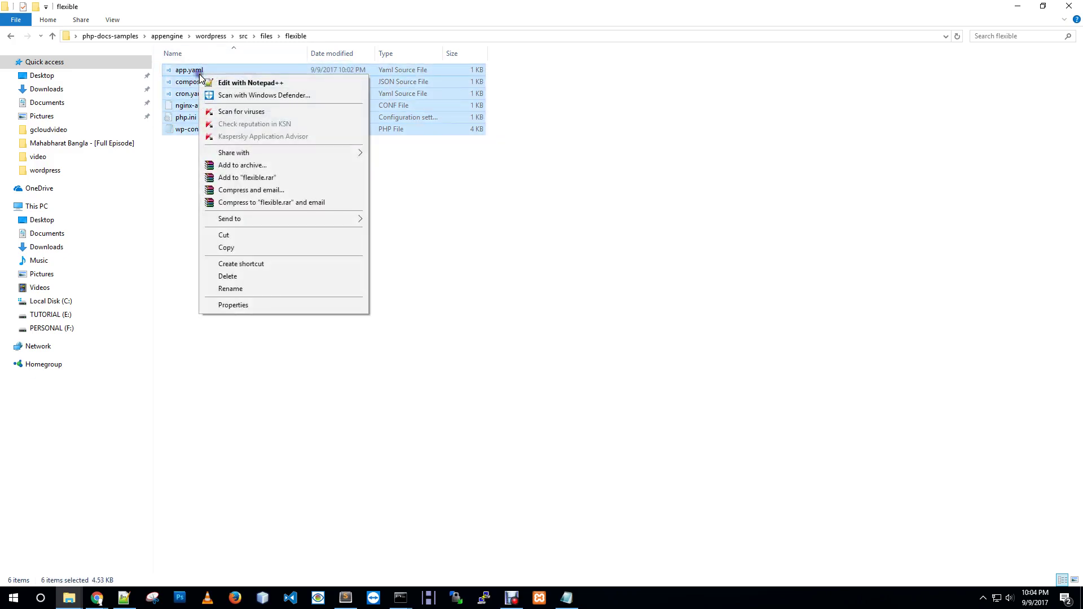
{"action": "left_click", "coordinate": [257, 245]}
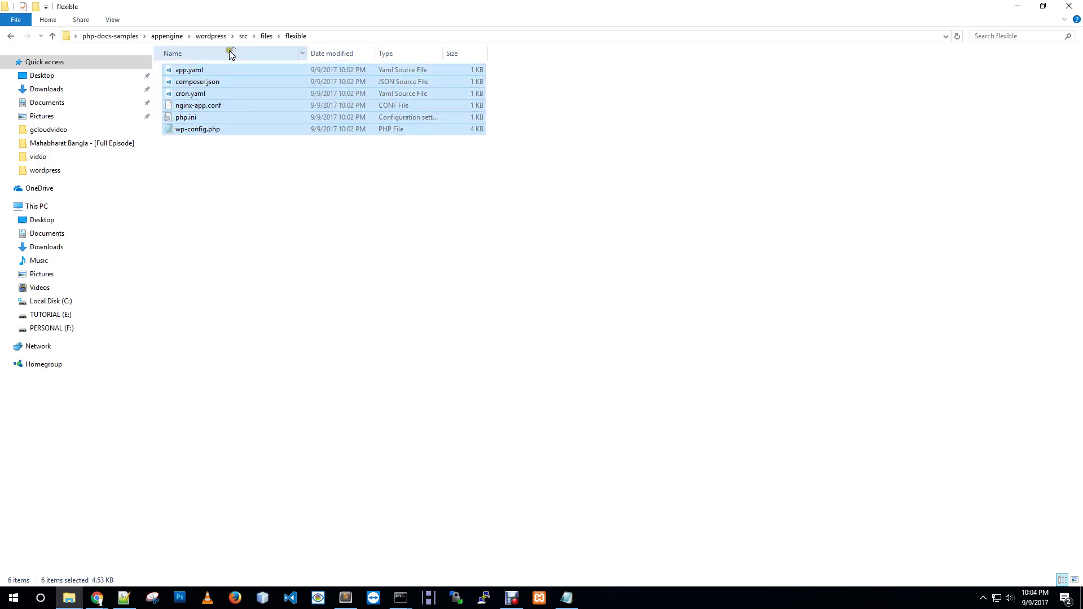
- Open gclouddepoly from the desktop and paste the files, which lands them as shortcuts
{"action": "left_click", "coordinate": [212, 37]}
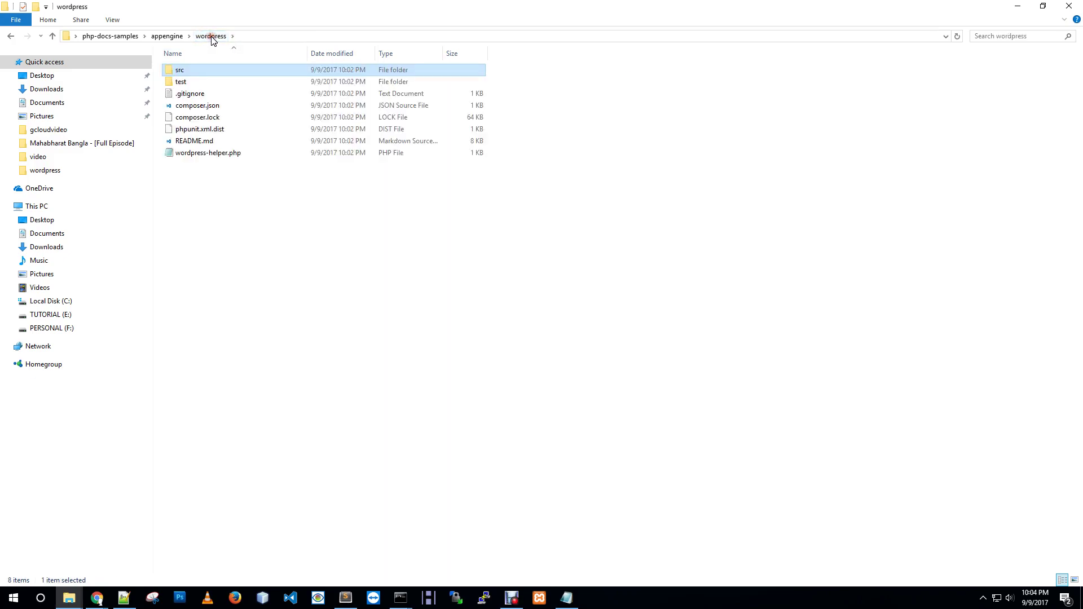
{"action": "left_click", "coordinate": [162, 38]}
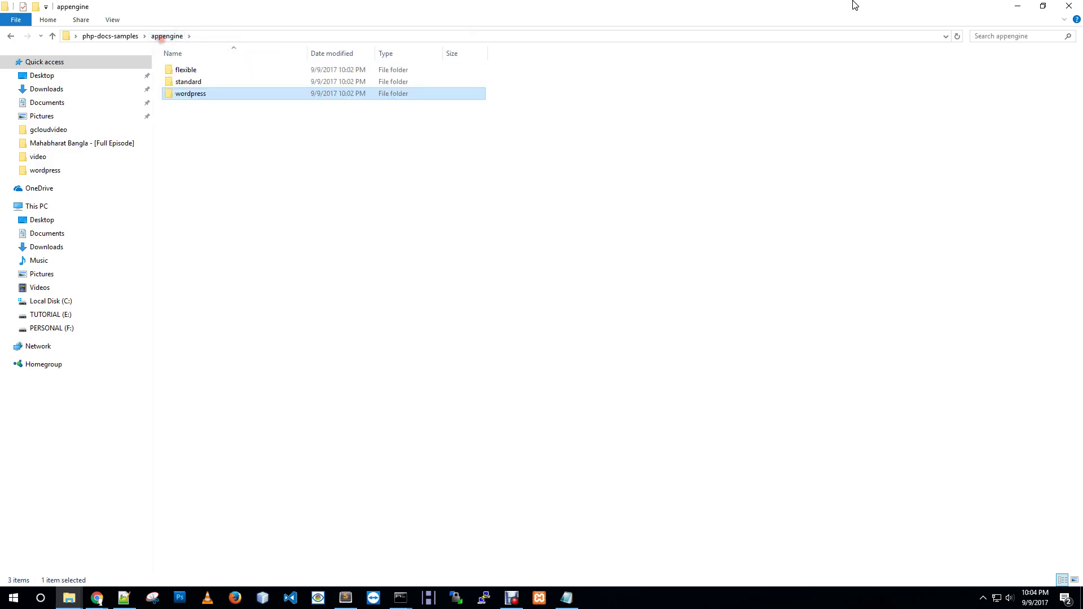
{"action": "left_click", "coordinate": [1067, 7]}
{"action": "double_click", "coordinate": [21, 110]}
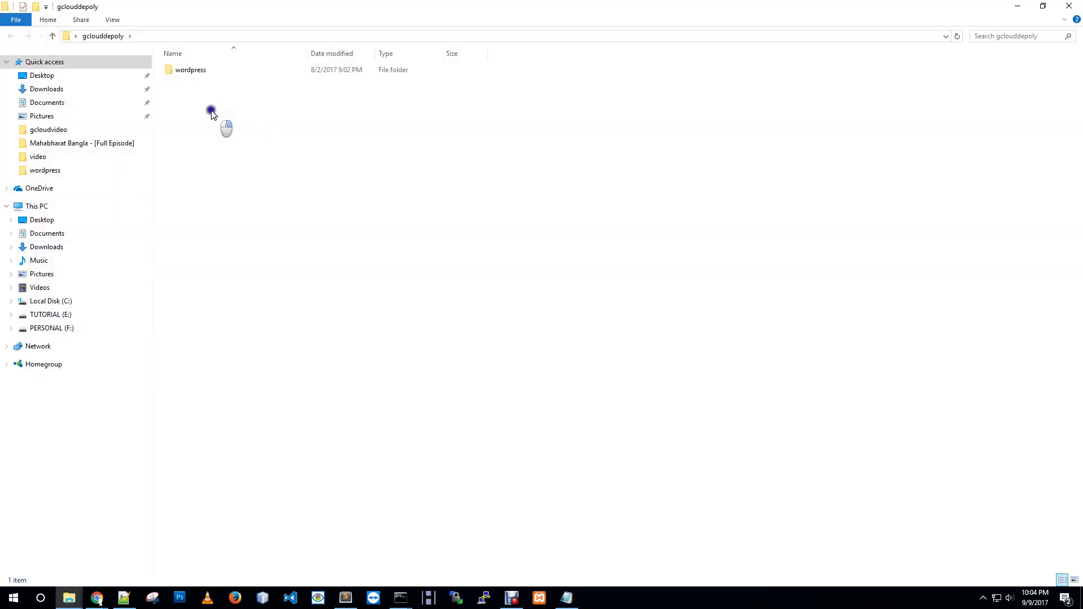
{"action": "right_click", "coordinate": [212, 113]}
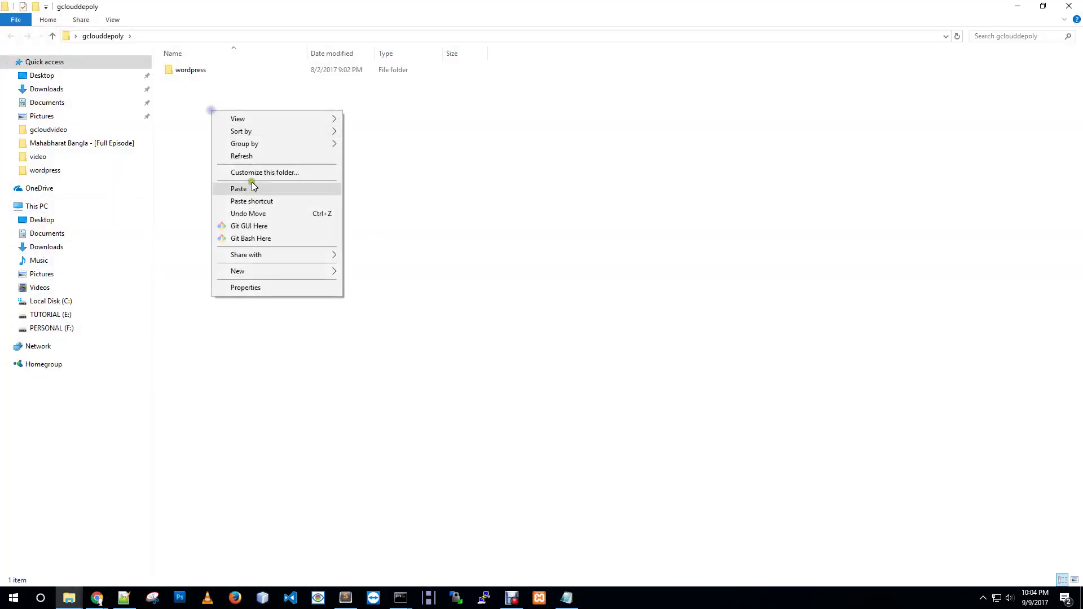
{"action": "left_click", "coordinate": [259, 200]}
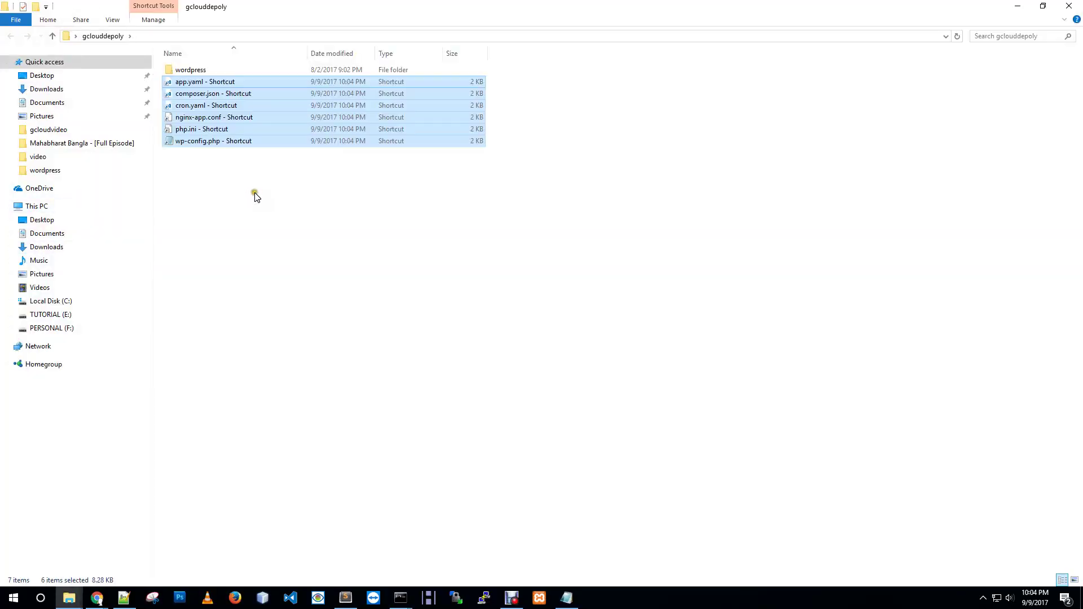
- Reopen gclouddepoly from the Desktop and paste the six config files into it
{"action": "right_click", "coordinate": [254, 197]}
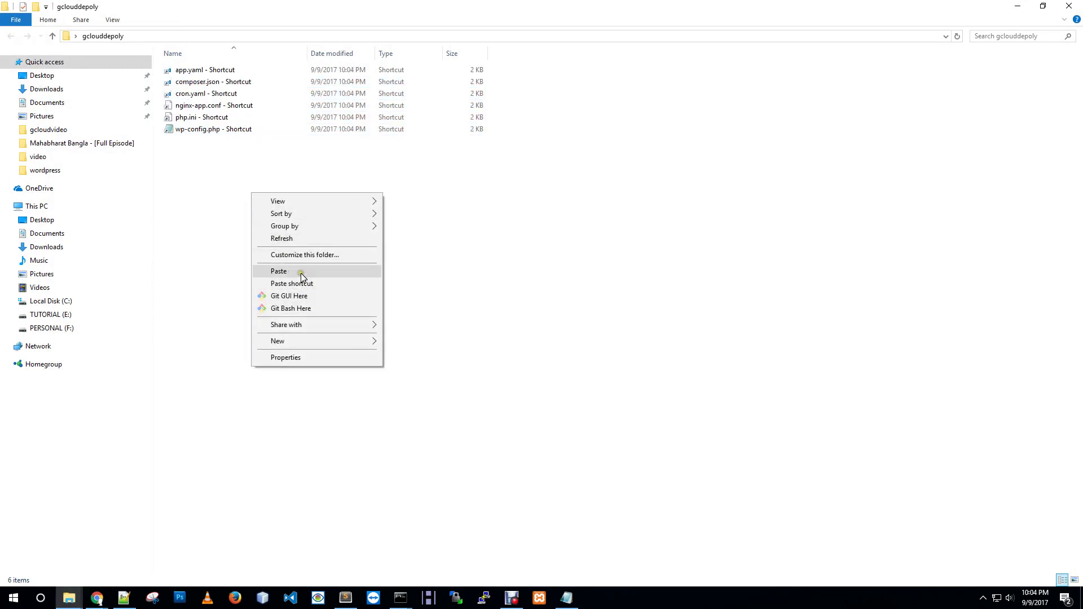
{"action": "left_click", "coordinate": [233, 206]}
{"action": "left_click", "coordinate": [289, 251]}
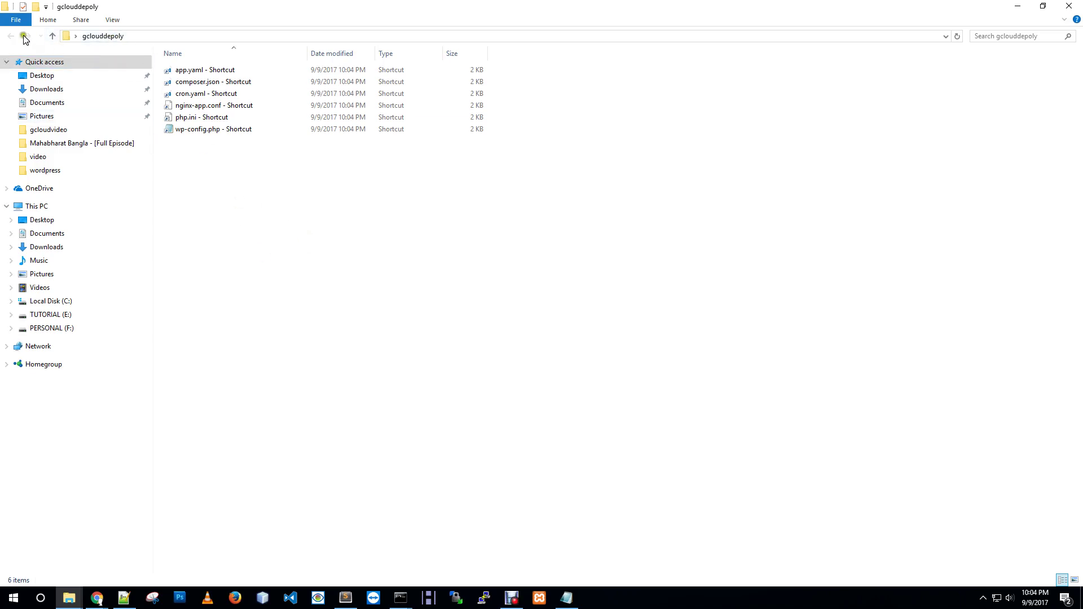
{"action": "left_click", "coordinate": [53, 37]}
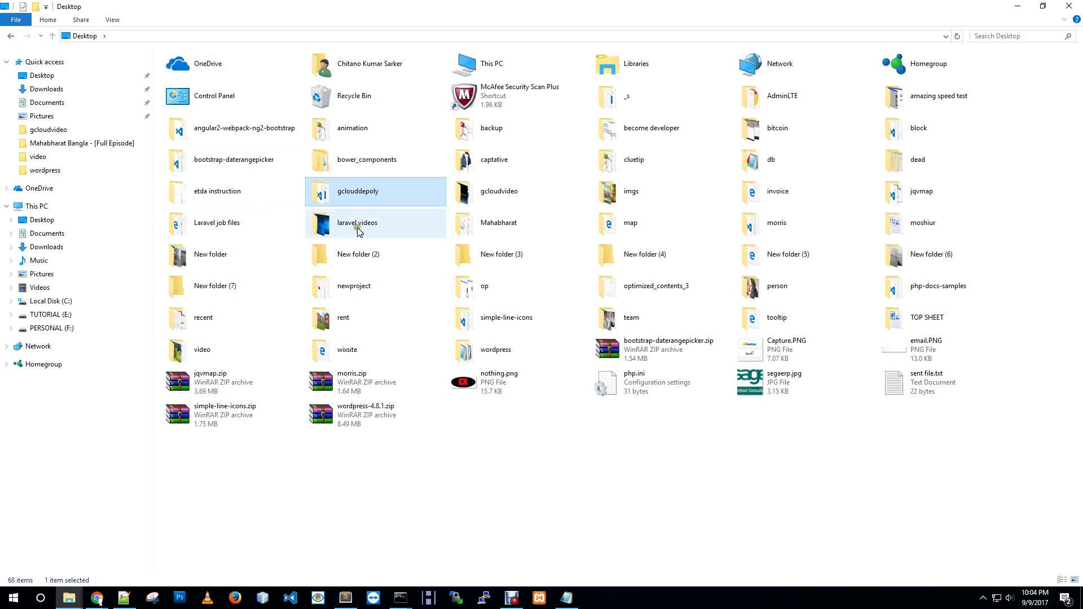
{"action": "double_click", "coordinate": [344, 189]}
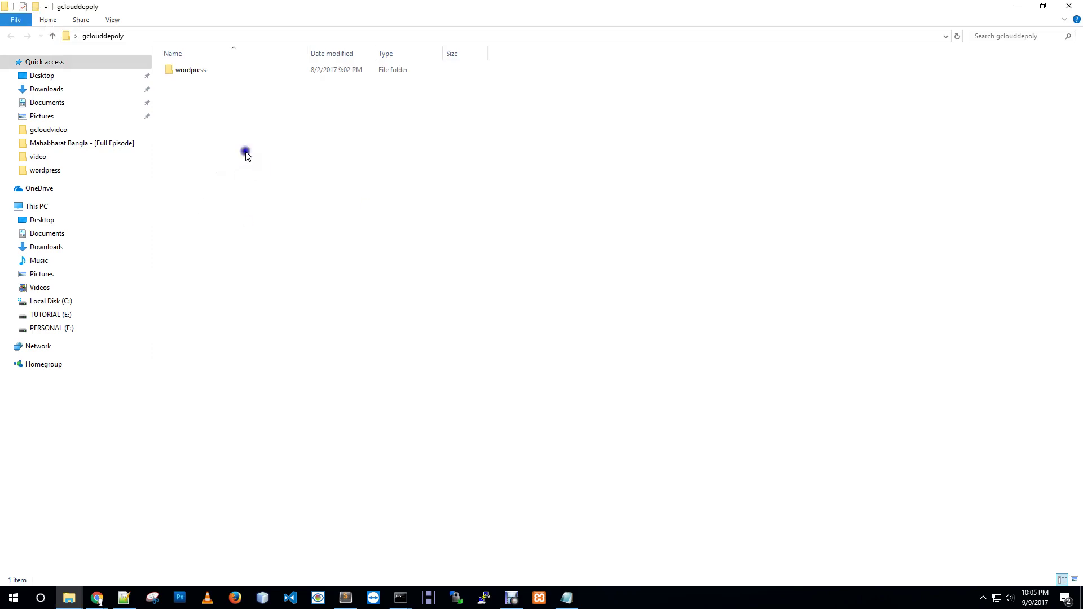
{"action": "right_click", "coordinate": [245, 151]}
{"action": "left_click", "coordinate": [282, 229]}
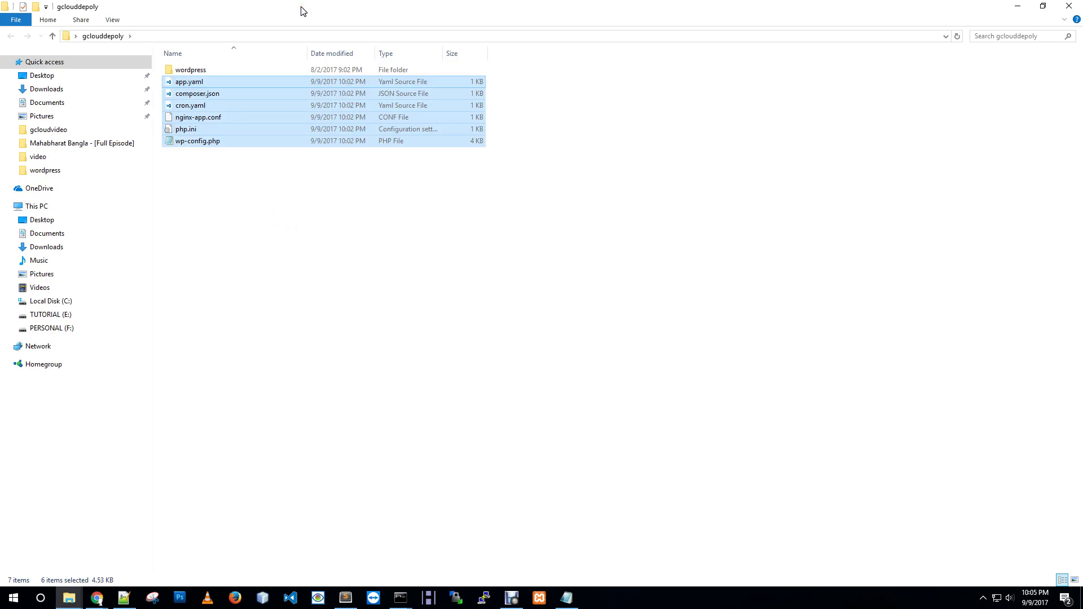
- Open the six files with Edit with Notepad++ and maximize wp-config.php at its MySQL settings
{"action": "right_click", "coordinate": [197, 84]}
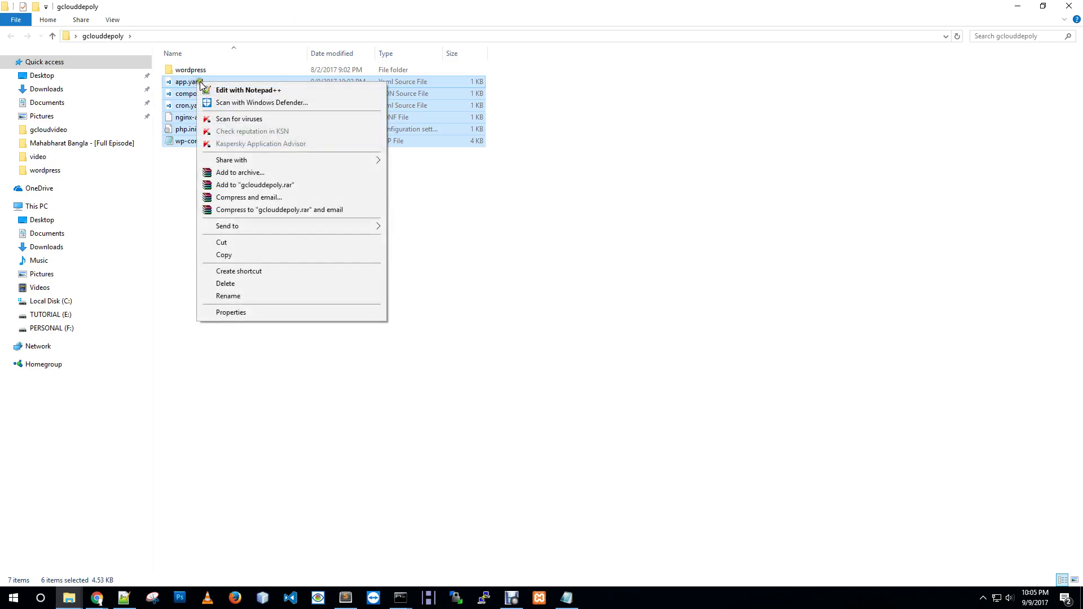
{"action": "left_click", "coordinate": [225, 89]}
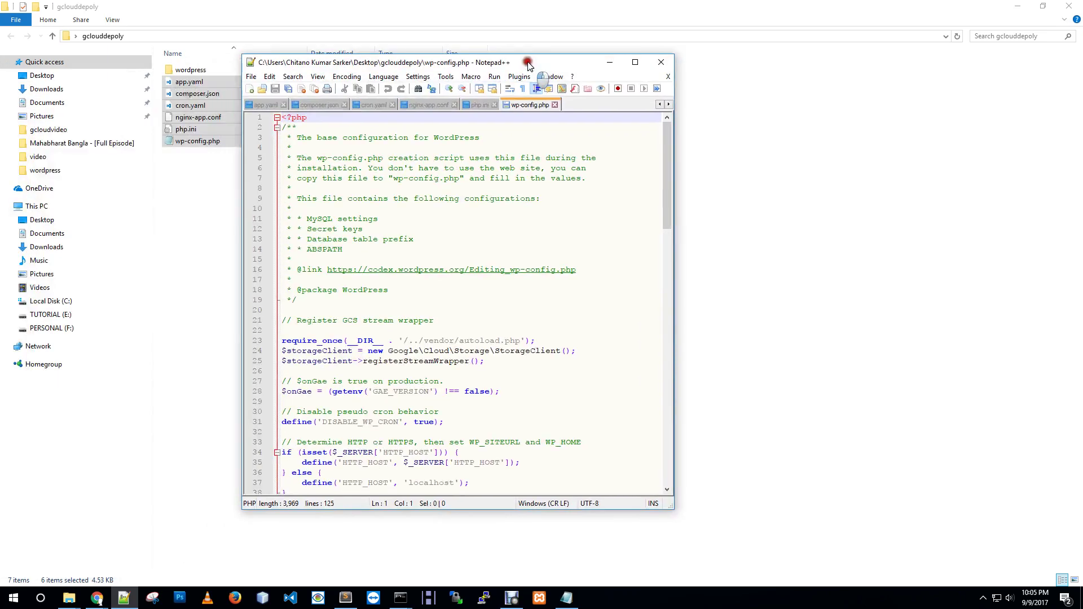
{"action": "scroll", "coordinate": [391, 323], "scroll_direction": "down", "scroll_amount": 7}
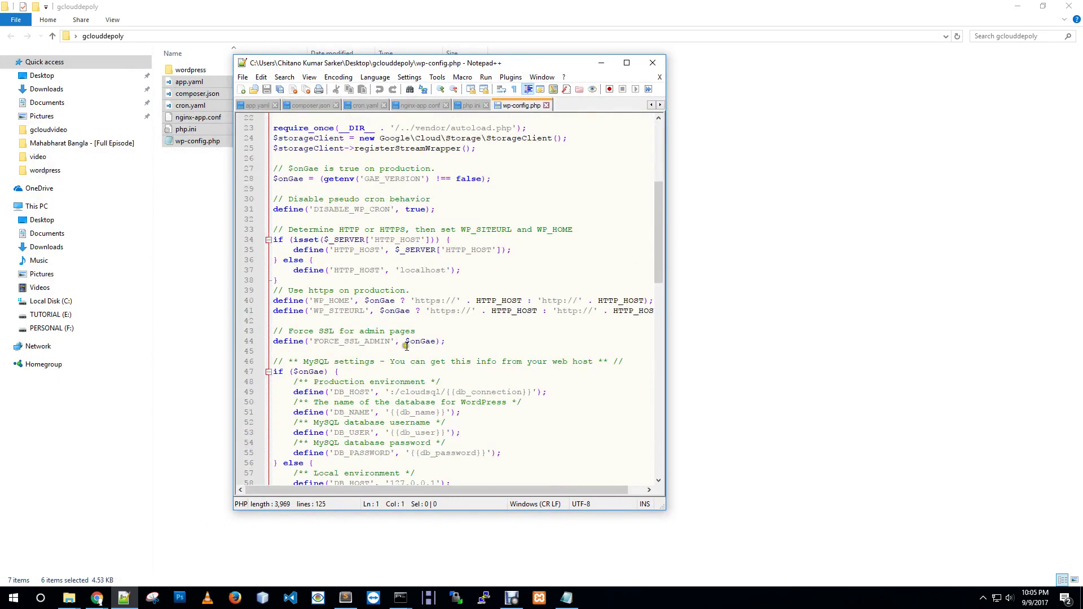
{"action": "double_click", "coordinate": [476, 61]}
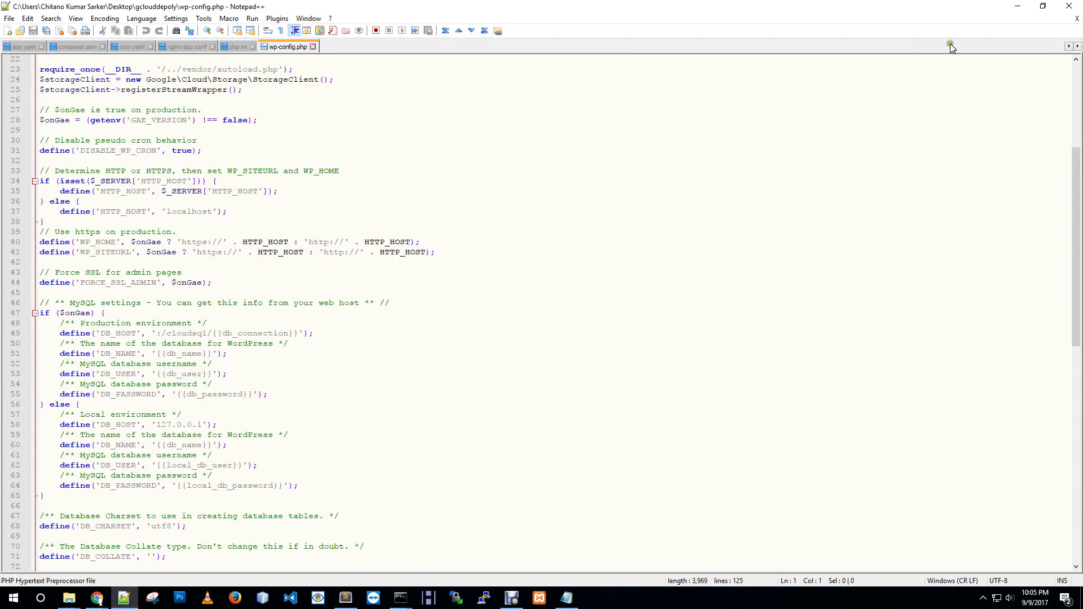
{"action": "left_click", "coordinate": [1017, 6]}
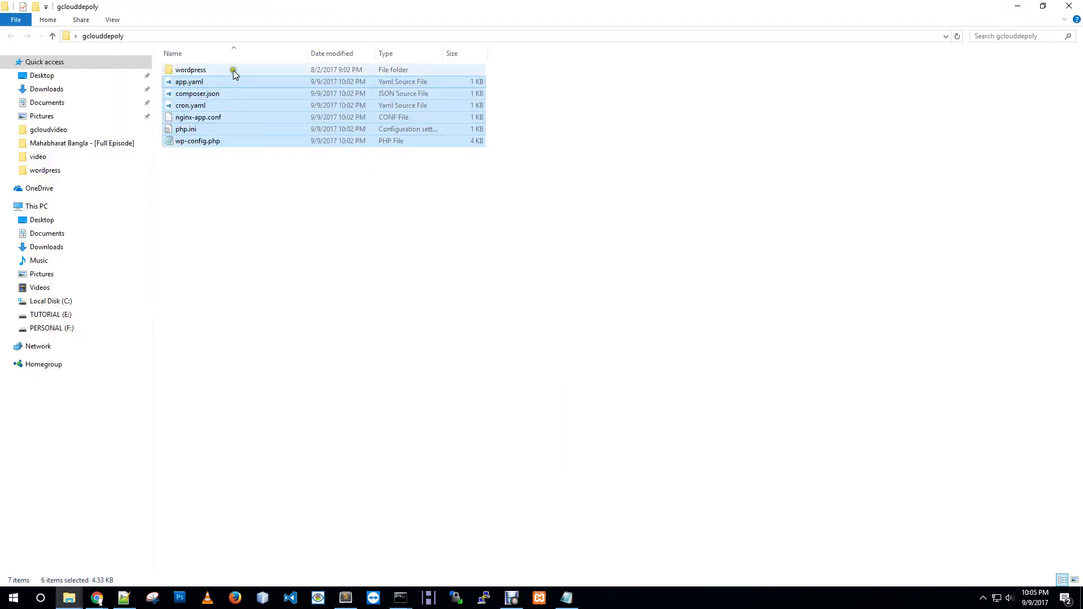
{"action": "left_click", "coordinate": [125, 598]}
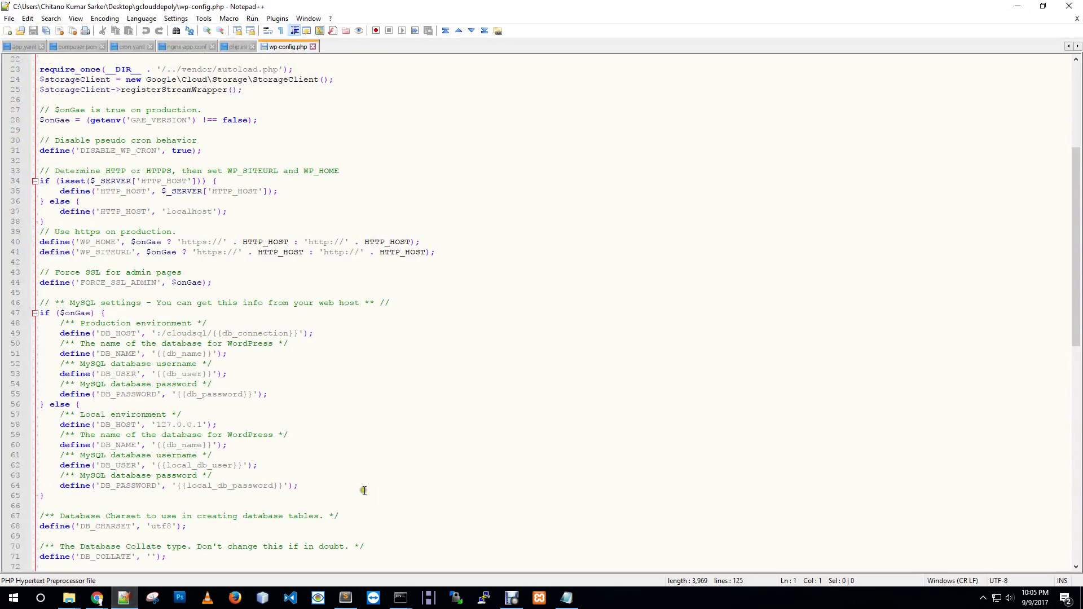
- Replace the {{db_name}} placeholder on line 51 with wordpressgcloud
{"action": "mouse_move", "coordinate": [400, 597]}
{"action": "left_click", "coordinate": [351, 544]}
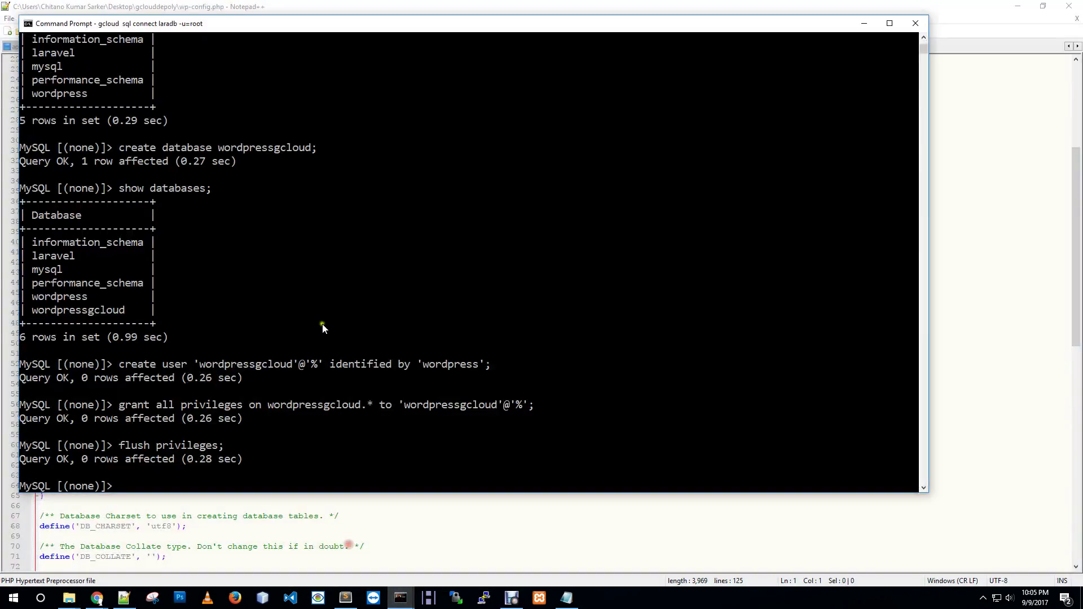
{"action": "scroll", "coordinate": [322, 325], "scroll_direction": "up", "scroll_amount": 20}
{"action": "scroll", "coordinate": [308, 316], "scroll_direction": "down", "scroll_amount": 20}
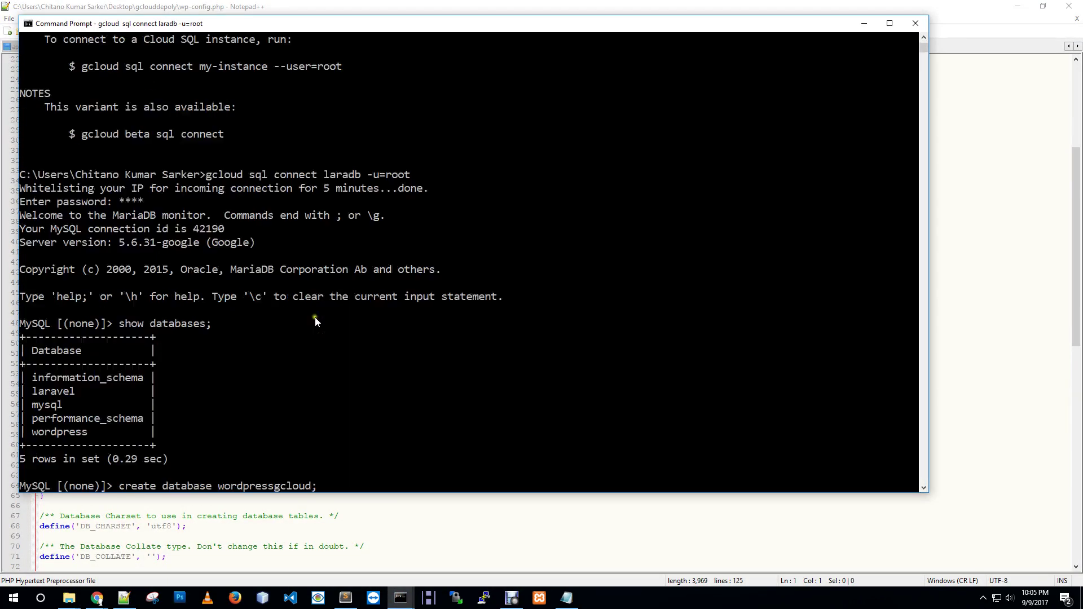
{"action": "scroll", "coordinate": [326, 320], "scroll_direction": "up", "scroll_amount": 4}
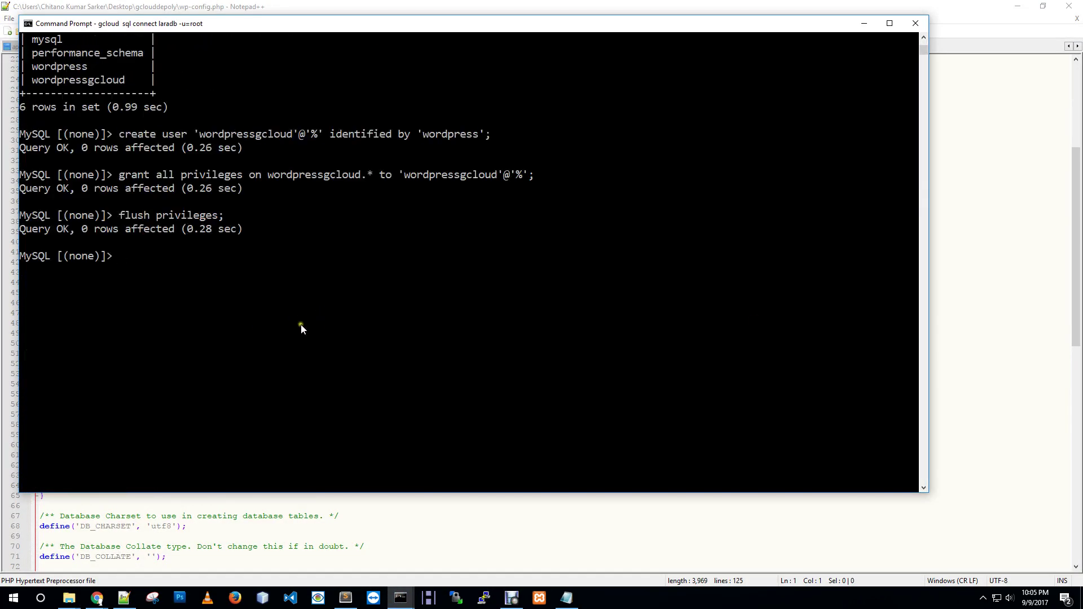
{"action": "scroll", "coordinate": [263, 275], "scroll_direction": "up", "scroll_amount": 4}
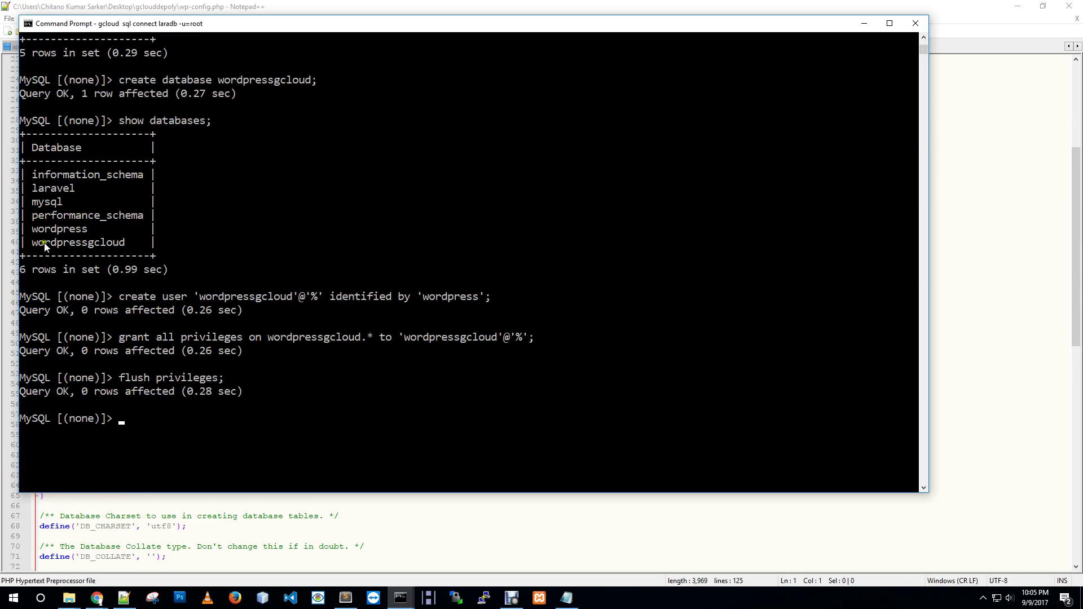
{"action": "left_click_drag", "start_coordinate": [35, 242], "coordinate": [136, 243]}
{"action": "right_click", "coordinate": [137, 244]}
{"action": "left_click", "coordinate": [959, 252]}
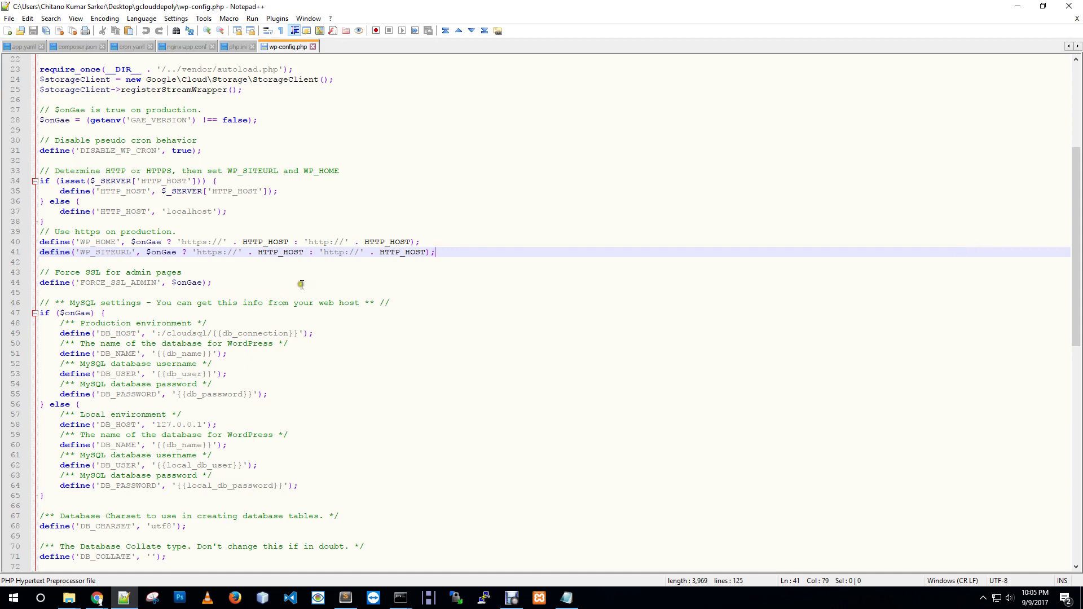
{"action": "scroll", "coordinate": [285, 383], "scroll_direction": "down", "scroll_amount": 2}
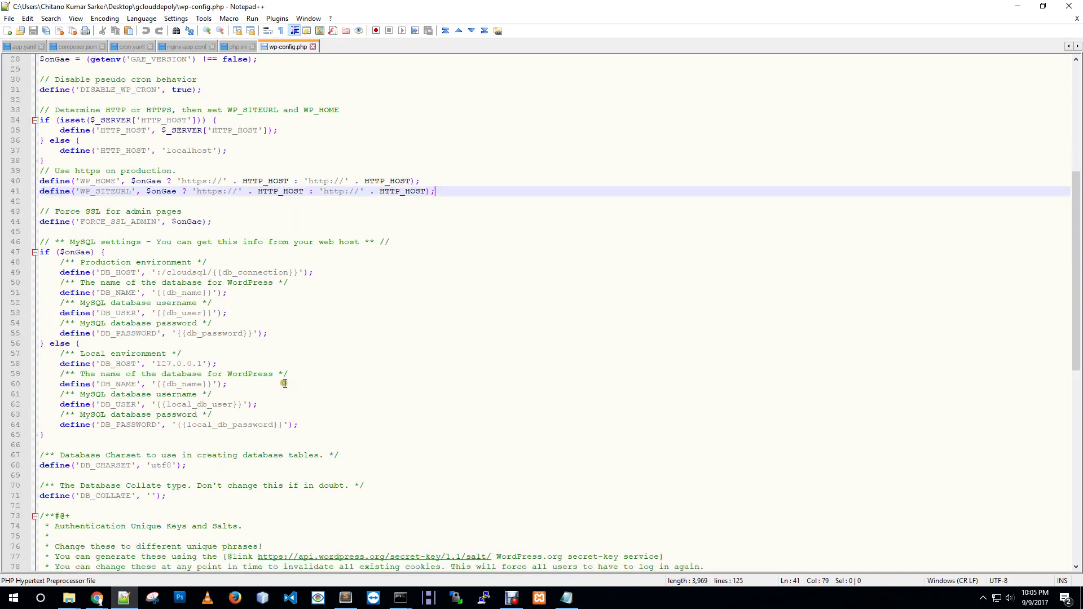
{"action": "left_click", "coordinate": [160, 292]}
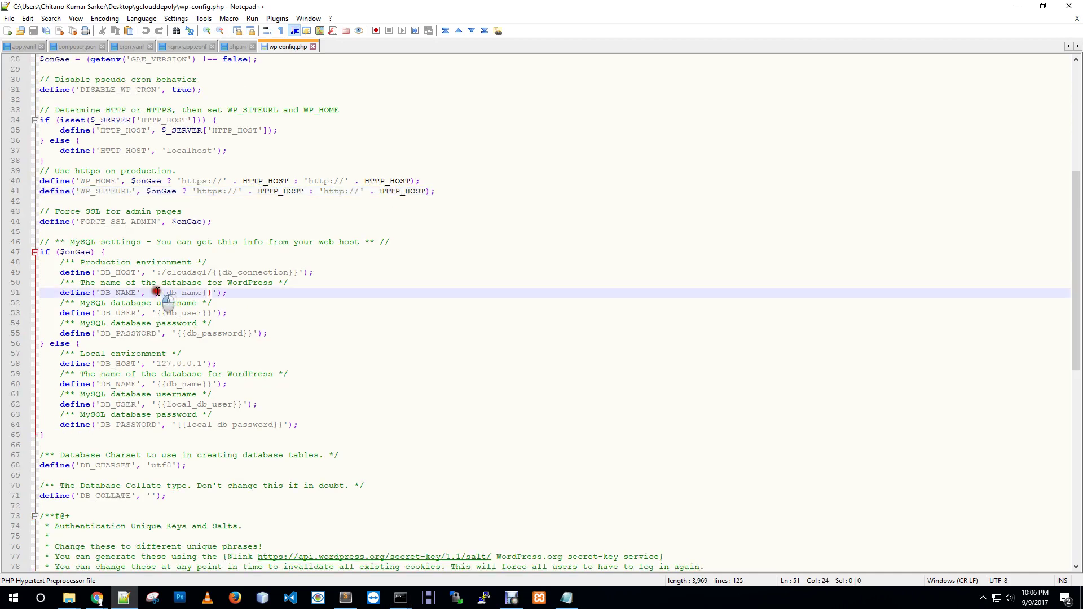
{"action": "left_click", "coordinate": [213, 292], "text": "shift"}
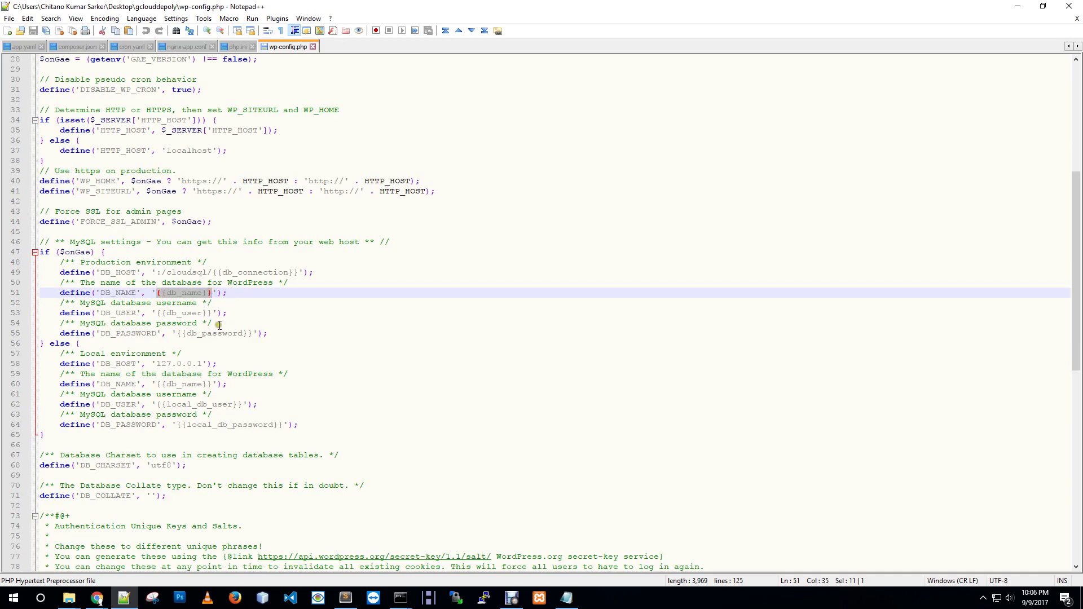
{"action": "type", "text": "wordpressgcloud"}
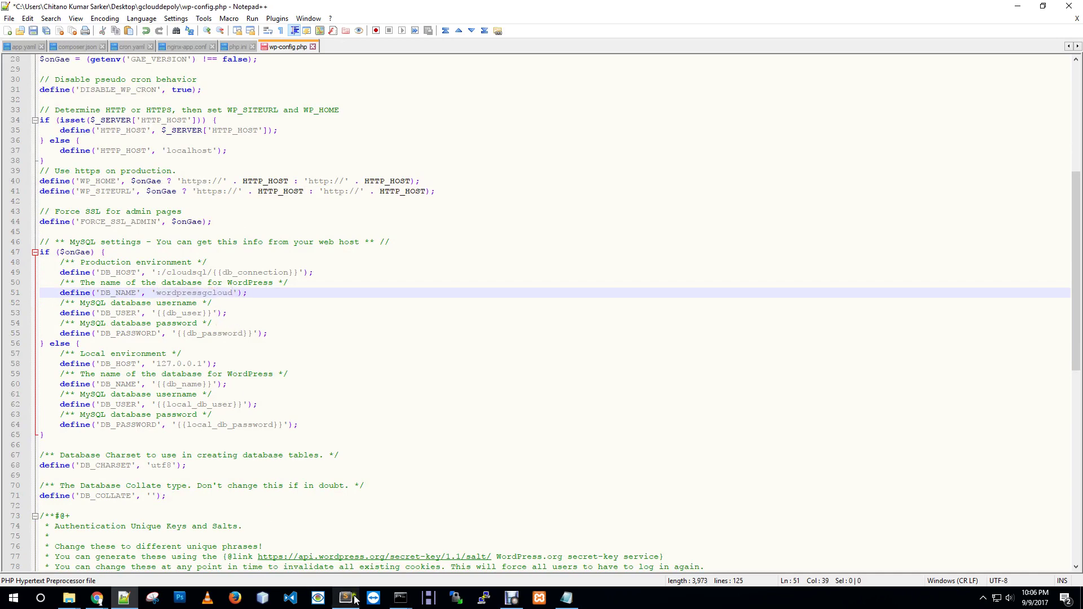
- Copy the user name from the MySQL console and paste wordpressgcloud over {{db_user}} on line 53
{"action": "mouse_move", "coordinate": [400, 598]}
{"action": "left_click", "coordinate": [455, 545]}
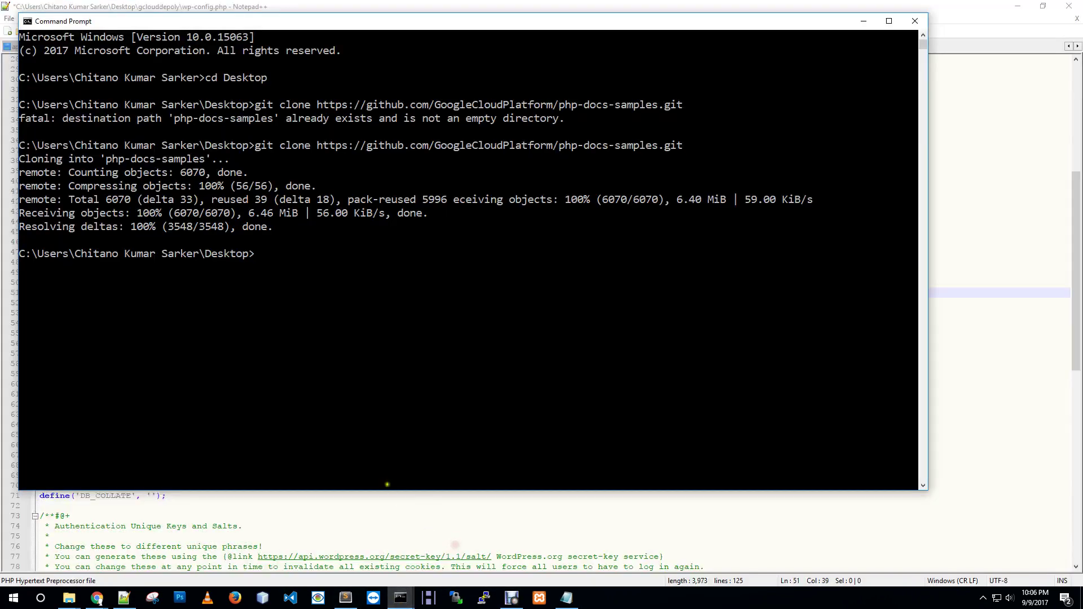
{"action": "mouse_move", "coordinate": [400, 598]}
{"action": "left_click", "coordinate": [339, 550]}
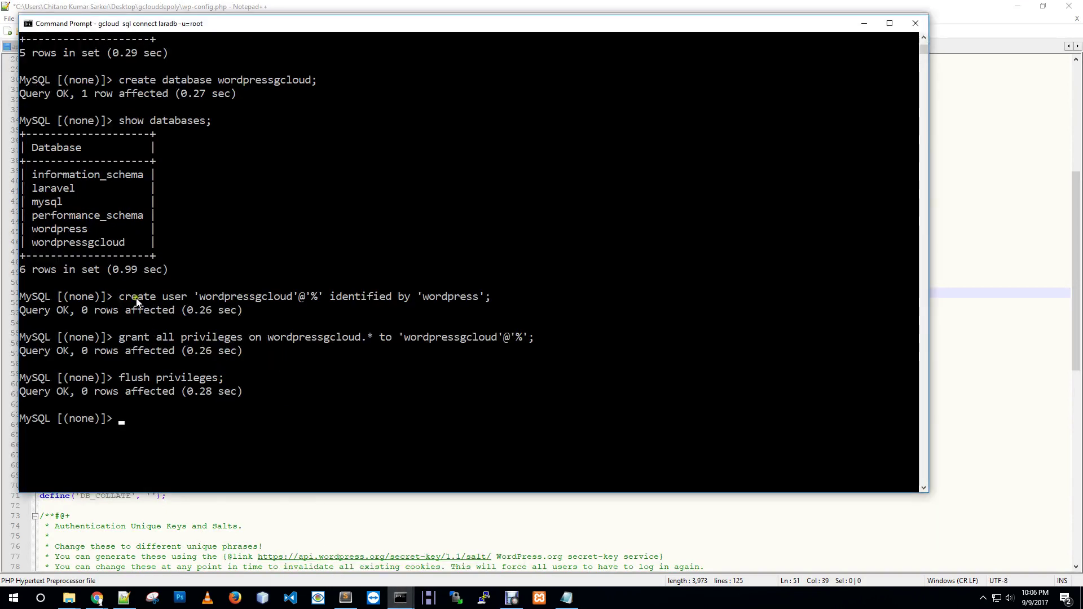
{"action": "left_click_drag", "start_coordinate": [200, 295], "coordinate": [287, 296]}
{"action": "right_click", "coordinate": [287, 296]}
{"action": "left_click", "coordinate": [705, 519]}
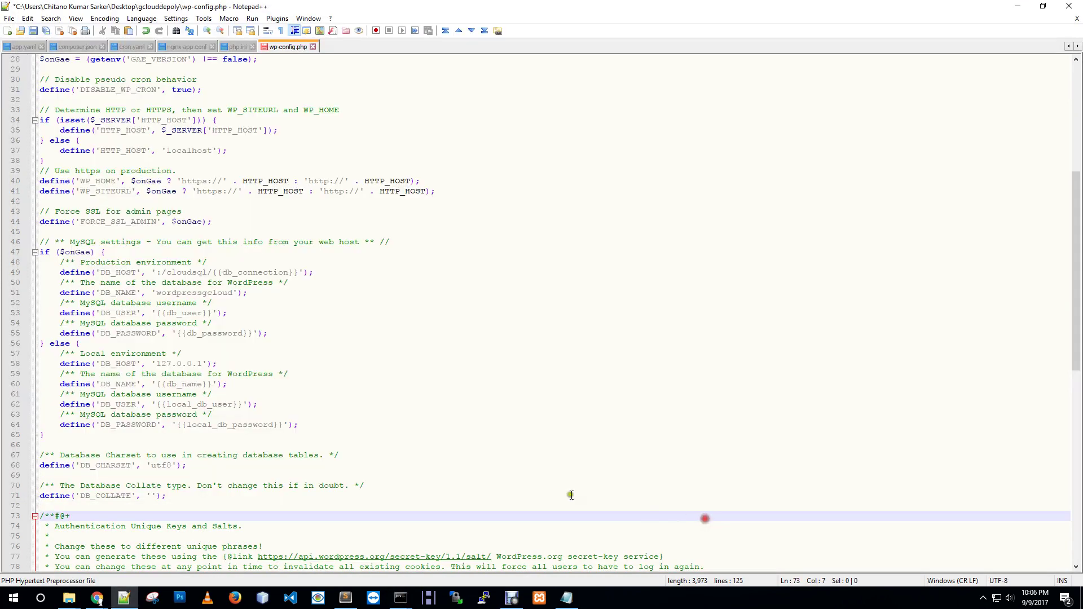
{"action": "left_click", "coordinate": [157, 312]}
{"action": "left_click", "coordinate": [210, 313], "text": "shift"}
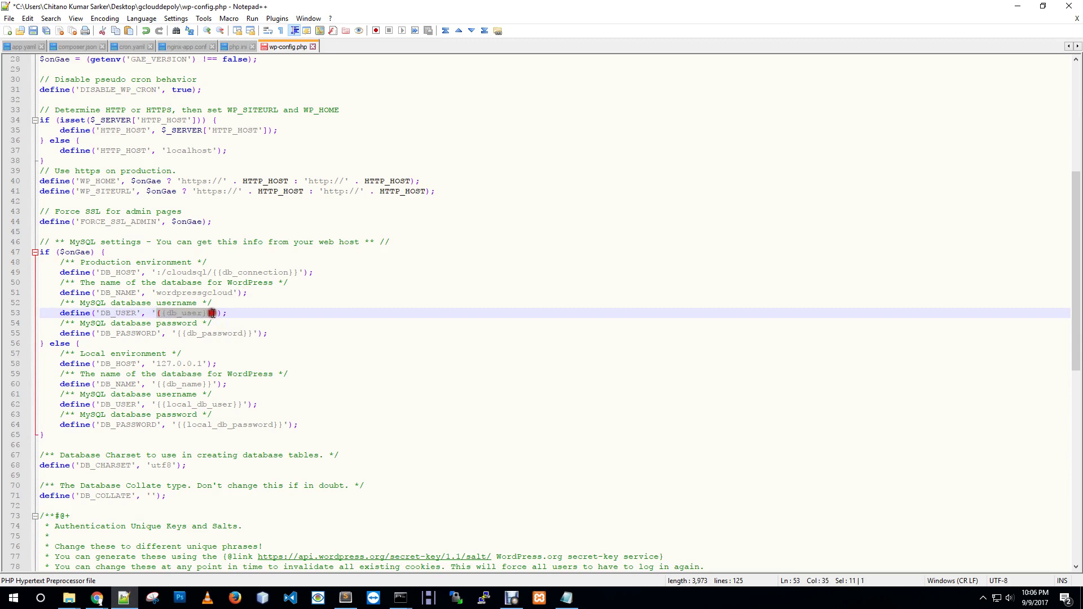
{"action": "type", "text": "wordpressgcloud"}
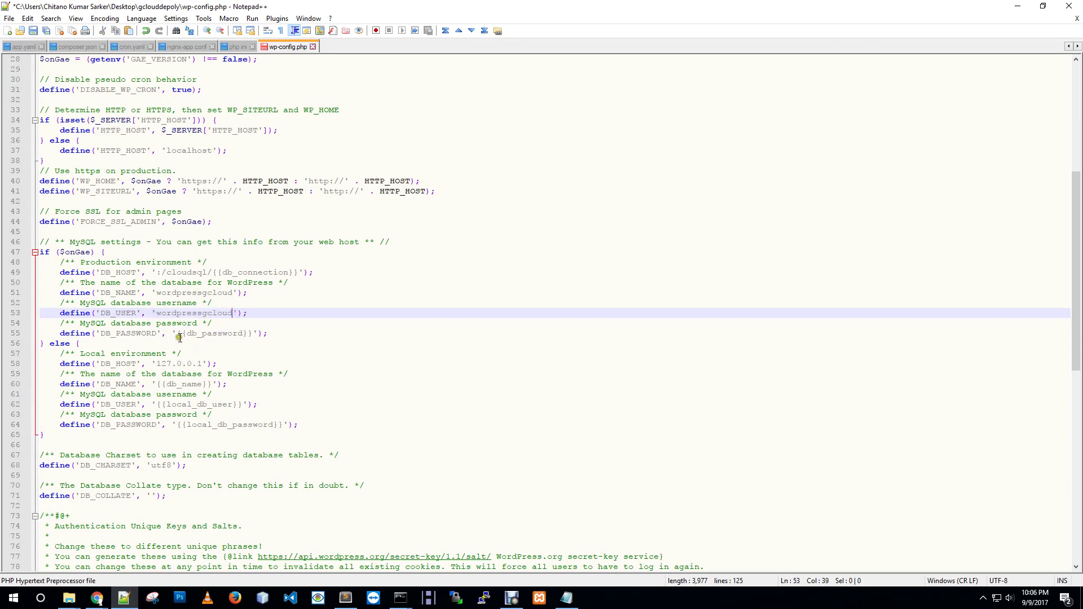
- Copy the new user's password from the console and paste it over {{db_password}} on line 55
{"action": "left_click", "coordinate": [178, 333]}
{"action": "left_click", "coordinate": [252, 334], "text": "shift"}
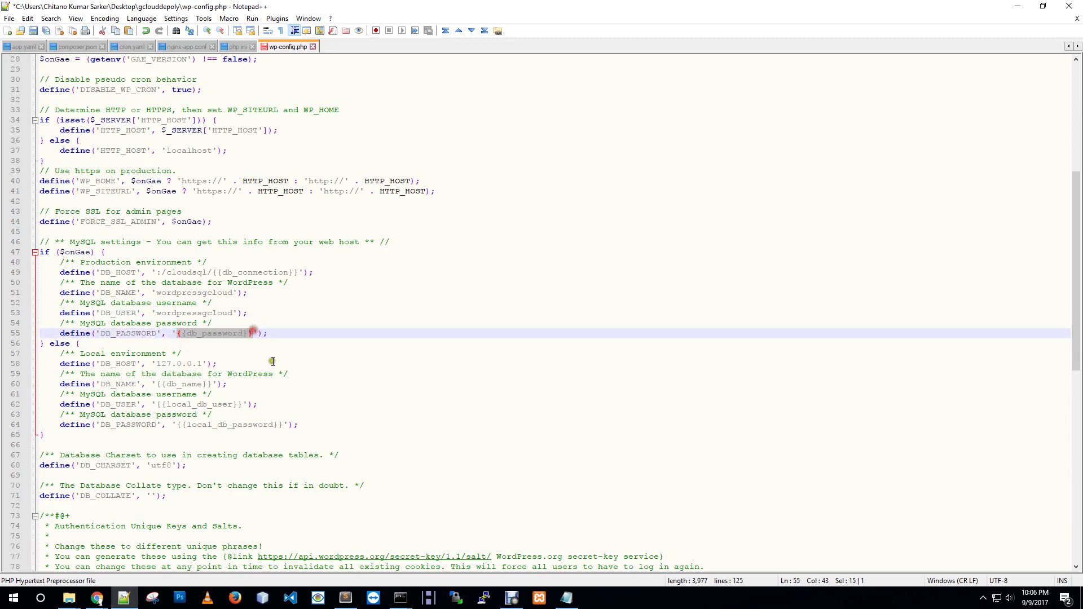
{"action": "mouse_move", "coordinate": [400, 598]}
{"action": "left_click", "coordinate": [346, 557]}
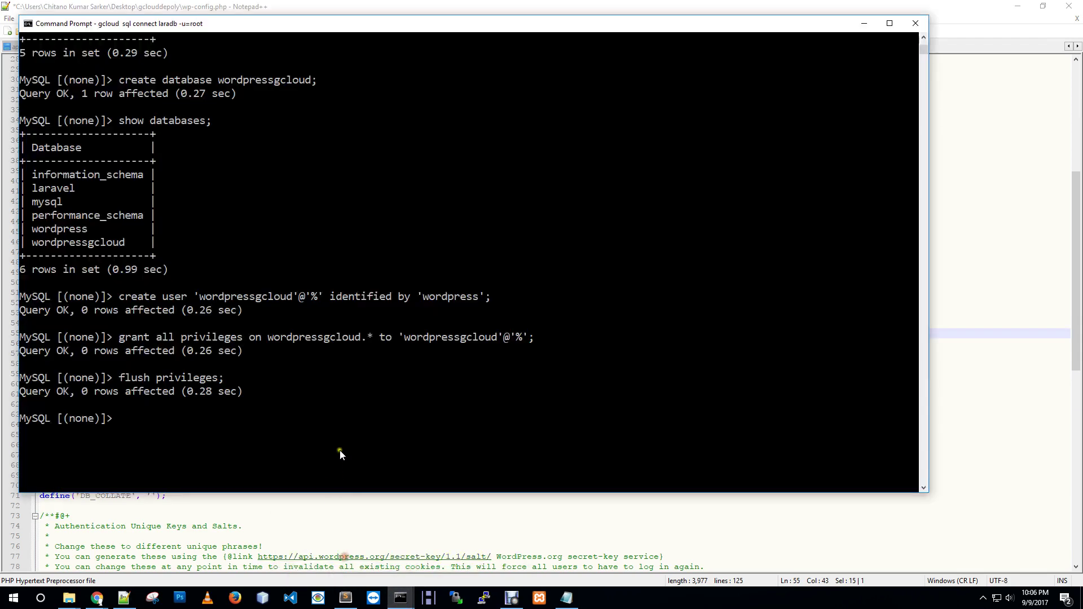
{"action": "left_click_drag", "start_coordinate": [424, 295], "coordinate": [478, 297]}
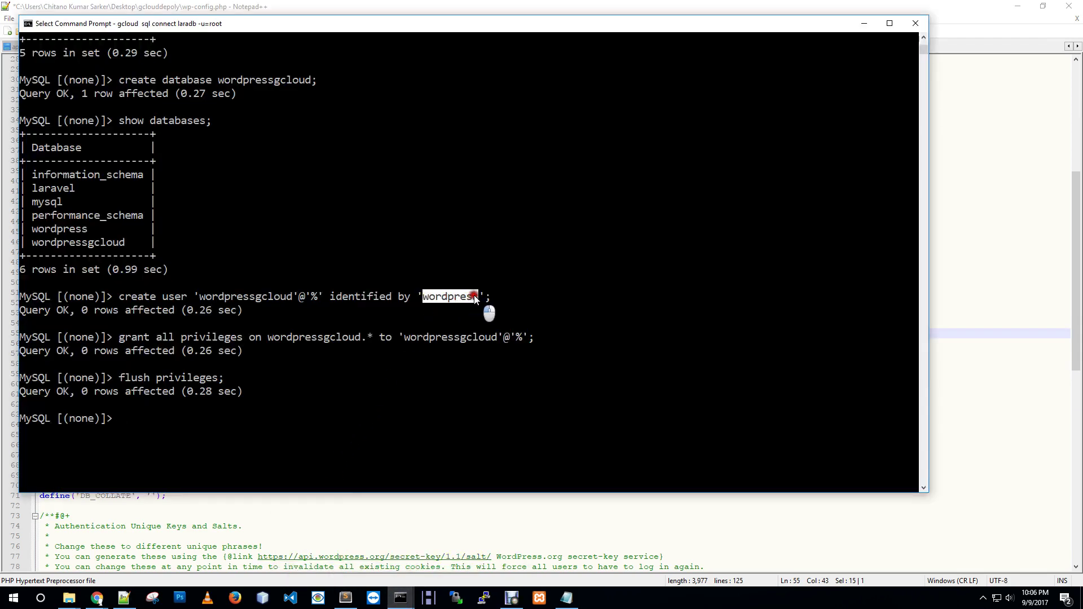
{"action": "key", "text": "Return"}
{"action": "left_click", "coordinate": [966, 311]}
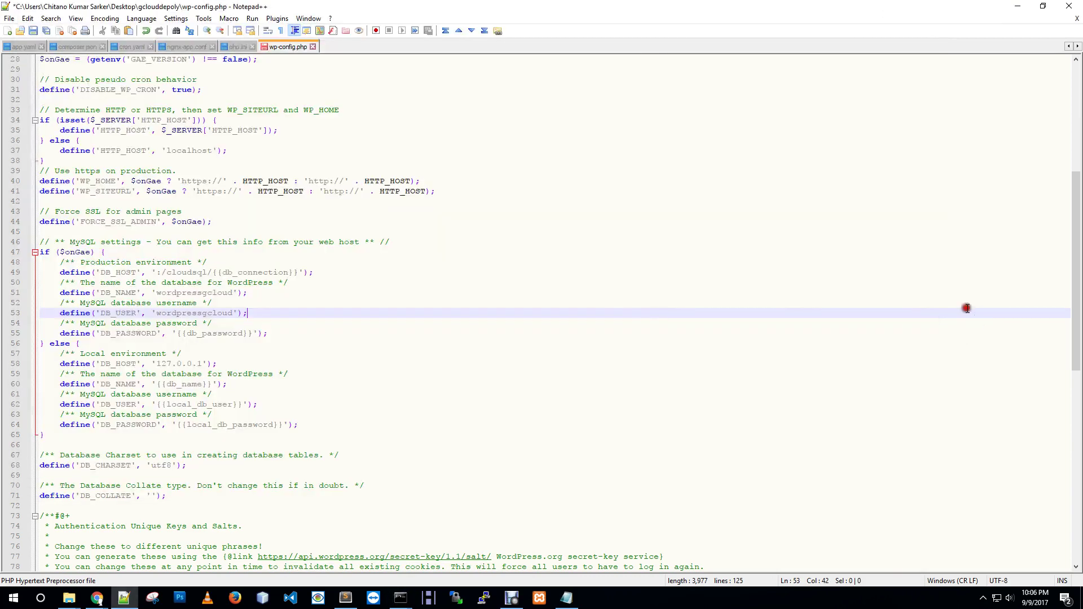
{"action": "left_click", "coordinate": [179, 334]}
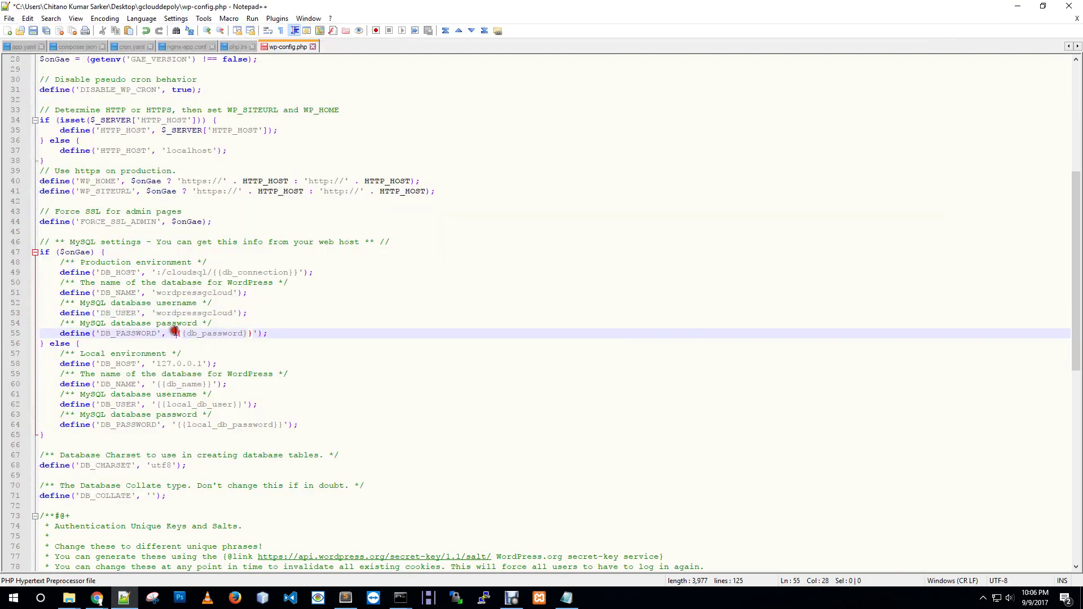
{"action": "left_click", "coordinate": [252, 334], "text": "shift"}
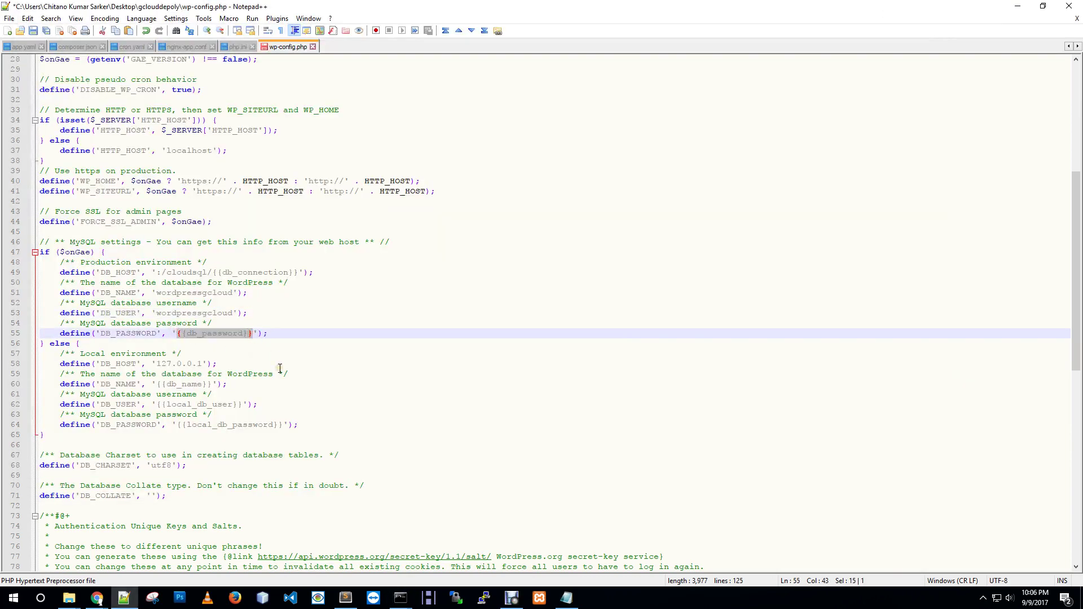
{"action": "key", "text": "ctrl+v"}
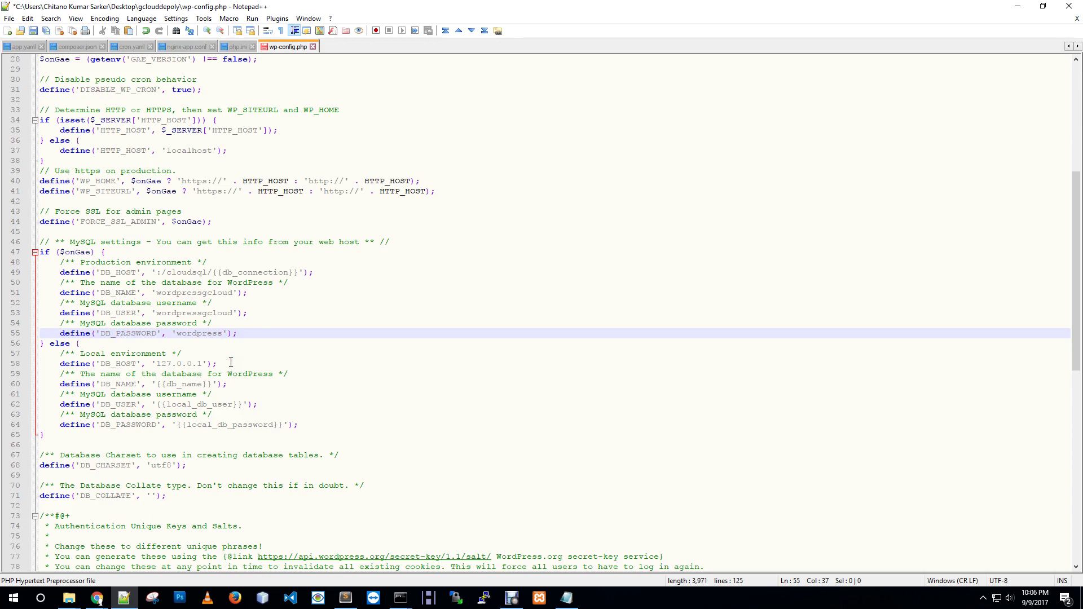
- Review the local and production settings blocks and go to {{db_connection}} on line 49
{"action": "left_click", "coordinate": [101, 345]}
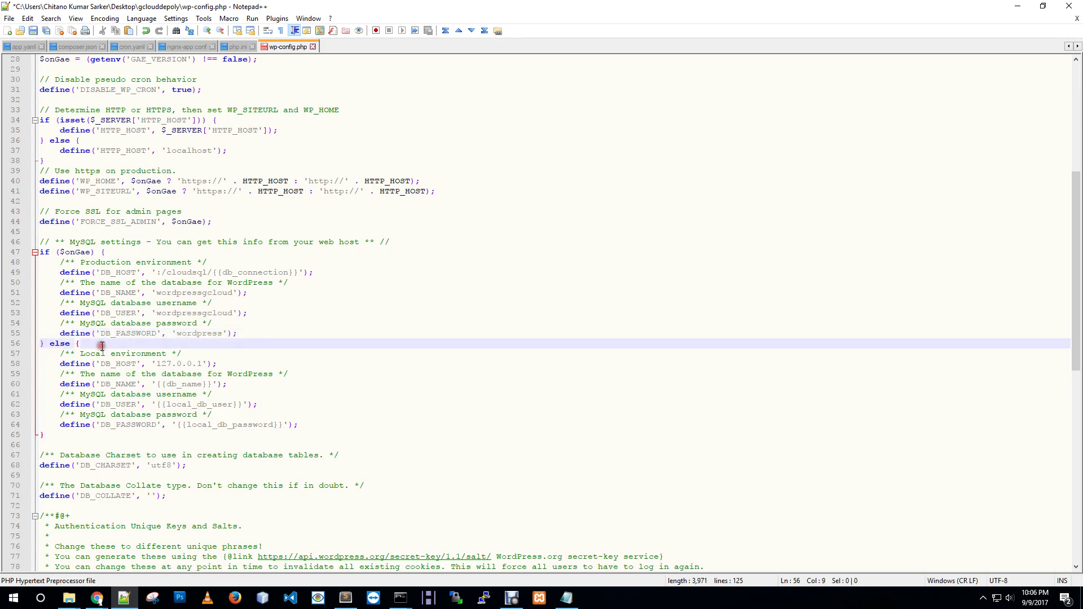
{"action": "left_click", "coordinate": [156, 364]}
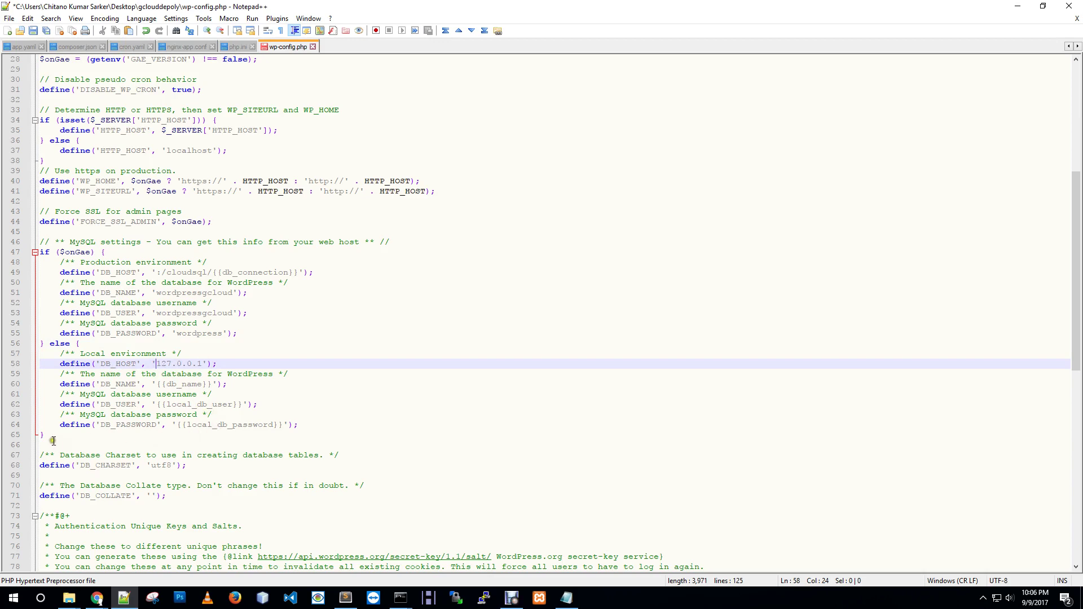
{"action": "left_click_drag", "start_coordinate": [48, 442], "coordinate": [25, 356]}
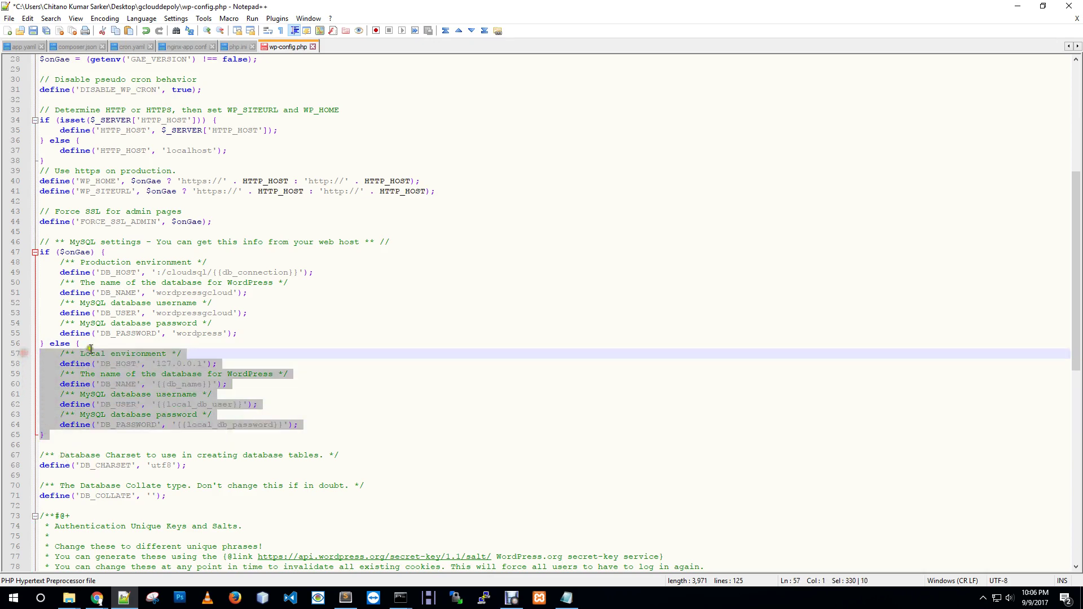
{"action": "left_click_drag", "start_coordinate": [90, 345], "coordinate": [37, 252]}
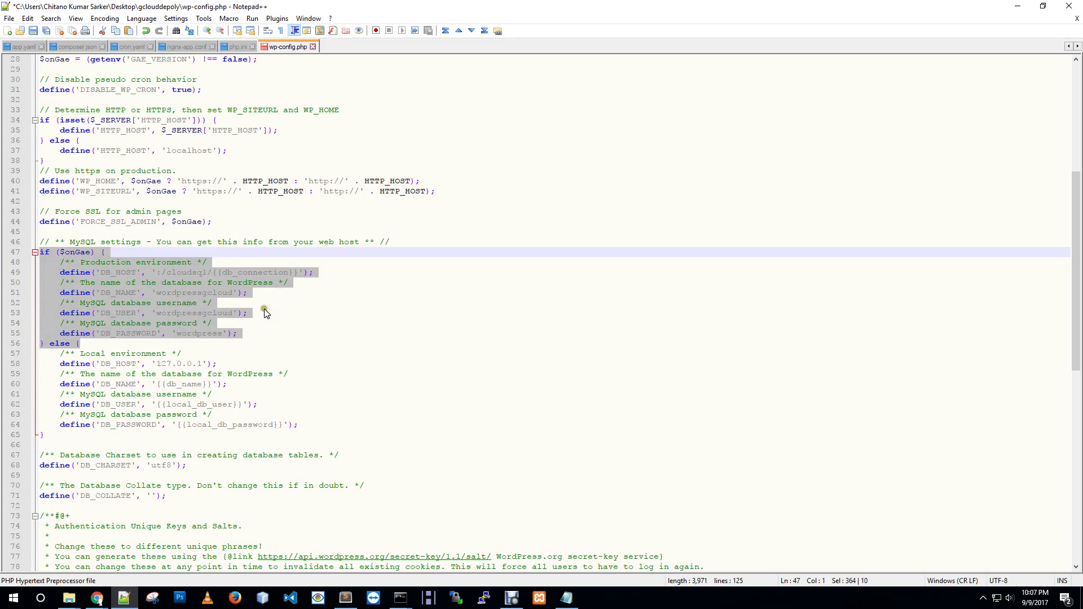
{"action": "left_click", "coordinate": [226, 273]}
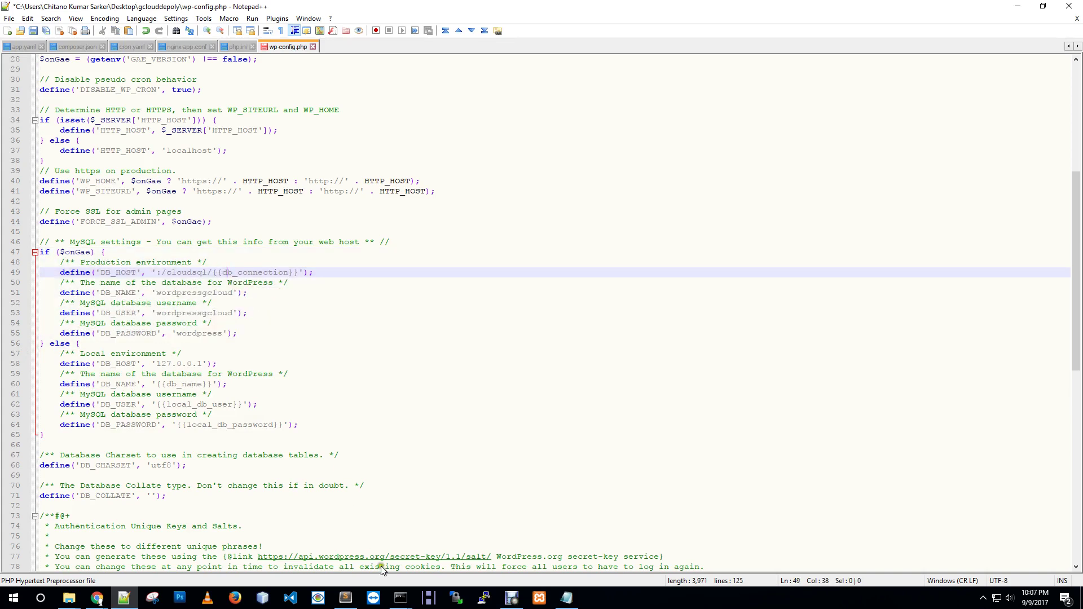
- Bring up the MySQL console and scroll through its output
{"action": "mouse_move", "coordinate": [400, 598]}
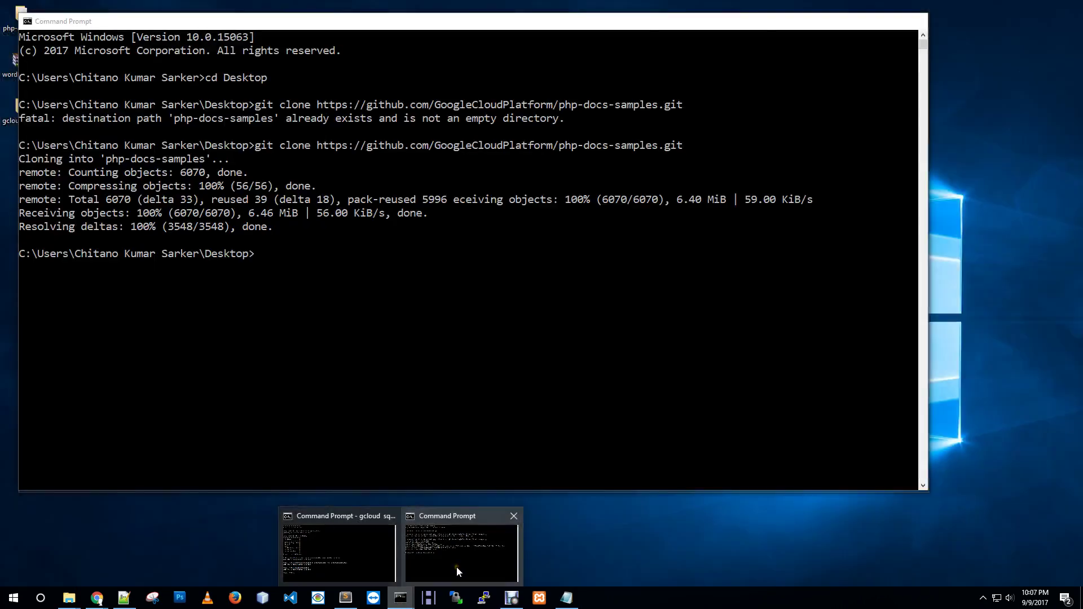
{"action": "left_click", "coordinate": [456, 567]}
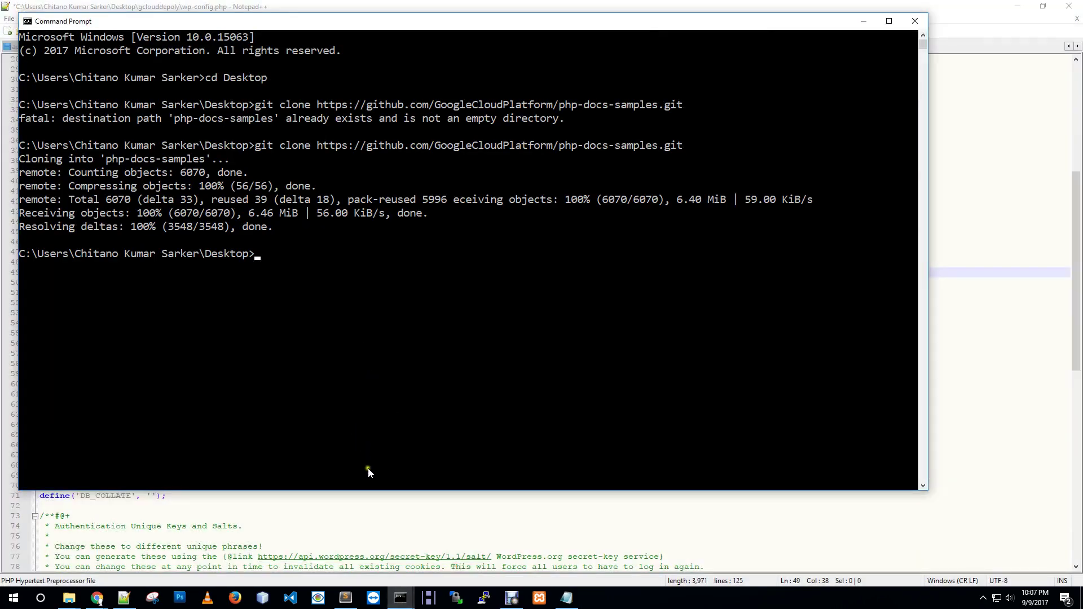
{"action": "mouse_move", "coordinate": [401, 598]}
{"action": "left_click", "coordinate": [327, 524]}
{"action": "scroll", "coordinate": [351, 304], "scroll_direction": "up", "scroll_amount": 11}
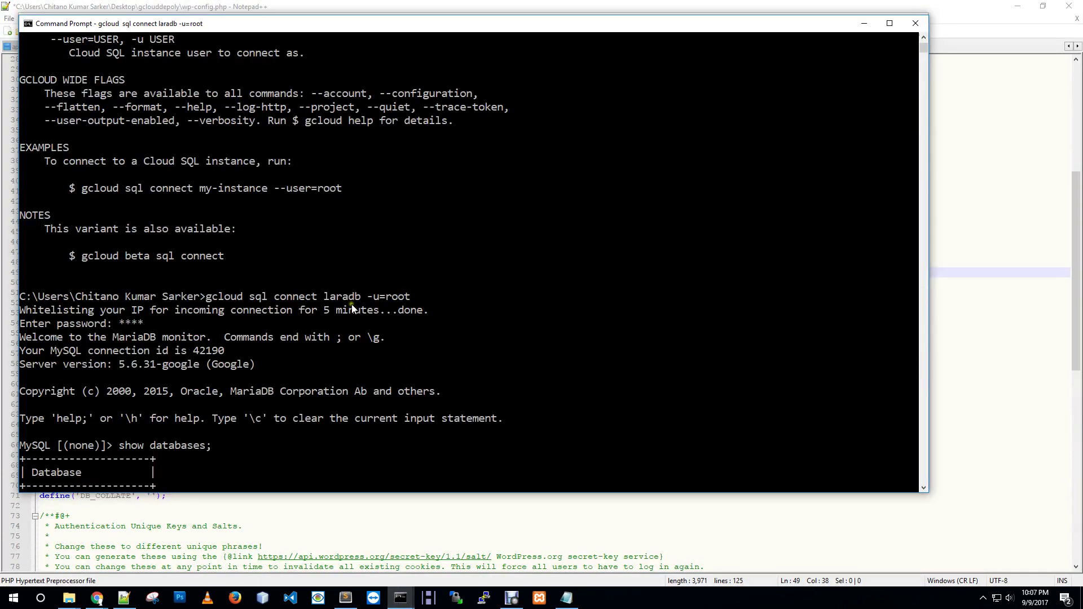
{"action": "scroll", "coordinate": [360, 313], "scroll_direction": "down", "scroll_amount": 3}
{"action": "scroll", "coordinate": [360, 312], "scroll_direction": "down", "scroll_amount": 17}
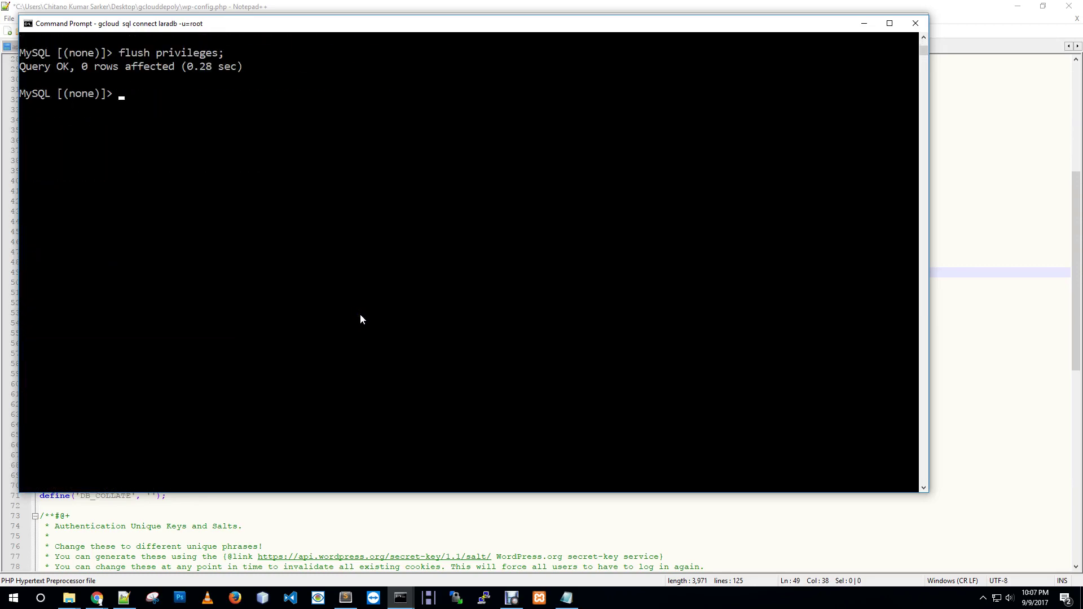
- Run 'gcloud sql instances describe laradb' and copy the connectionName value
{"action": "mouse_move", "coordinate": [400, 598]}
{"action": "left_click", "coordinate": [468, 547]}
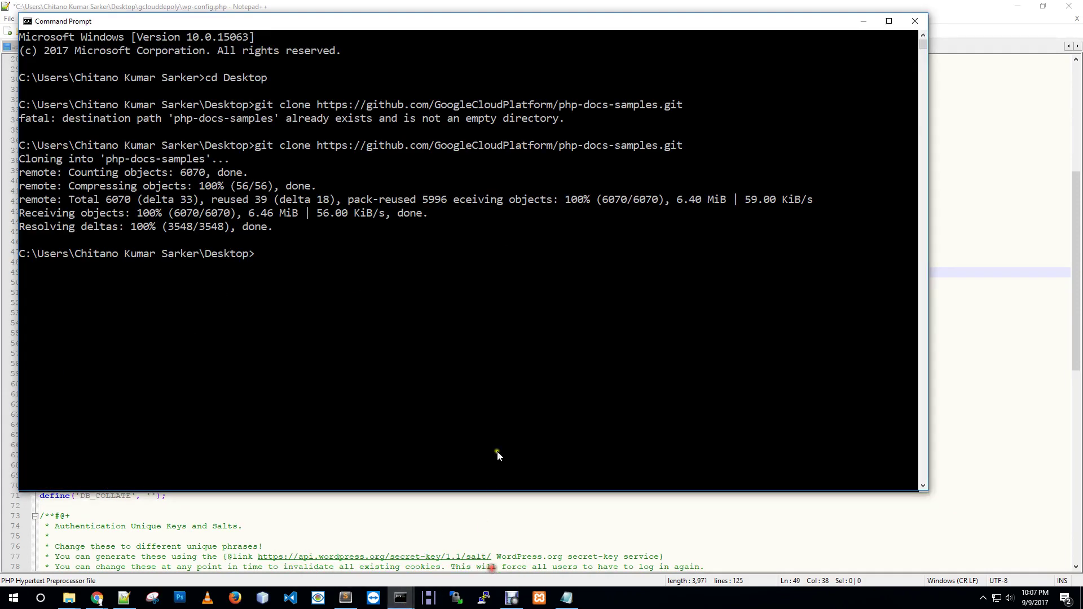
{"action": "type", "text": "gcloud sql instanc"}
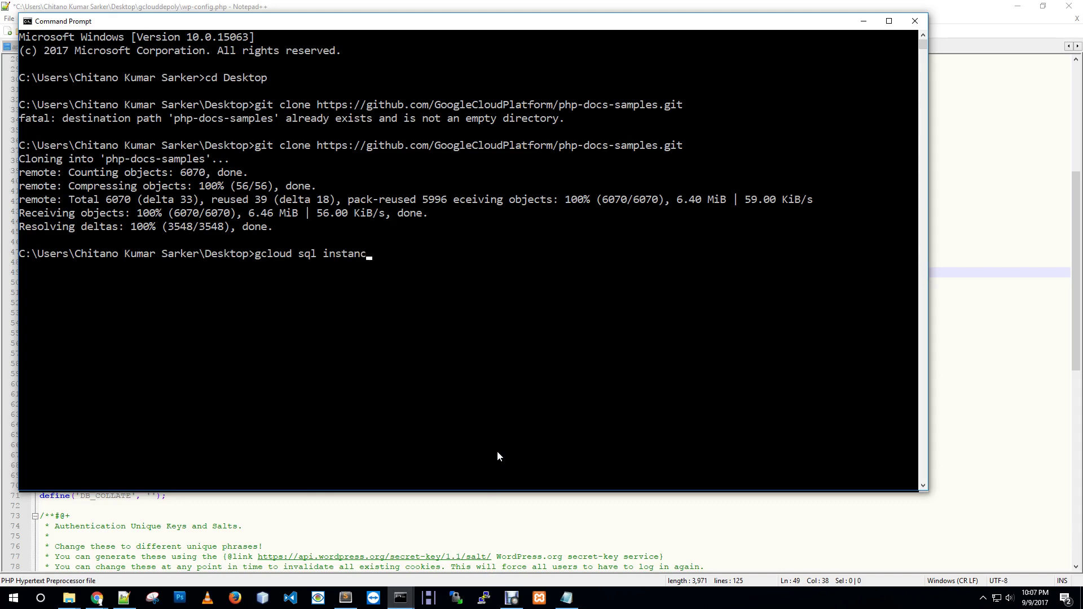
{"action": "type", "text": "es d"}
{"action": "key", "text": "BackSpace"}
{"action": "type", "text": "lara"}
{"action": "key", "text": "BackSpace"}
{"action": "key", "text": "BackSpace"}
{"action": "key", "text": "BackSpace"}
{"action": "key", "text": "BackSpace"}
{"action": "type", "text": "describe laradb"}
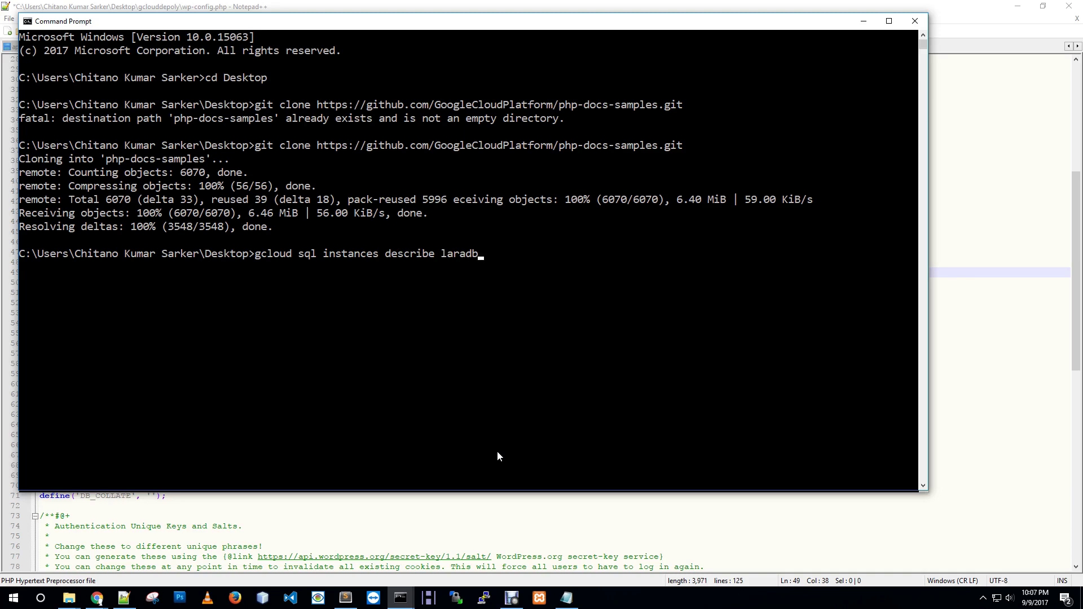
{"action": "key", "text": "Return"}
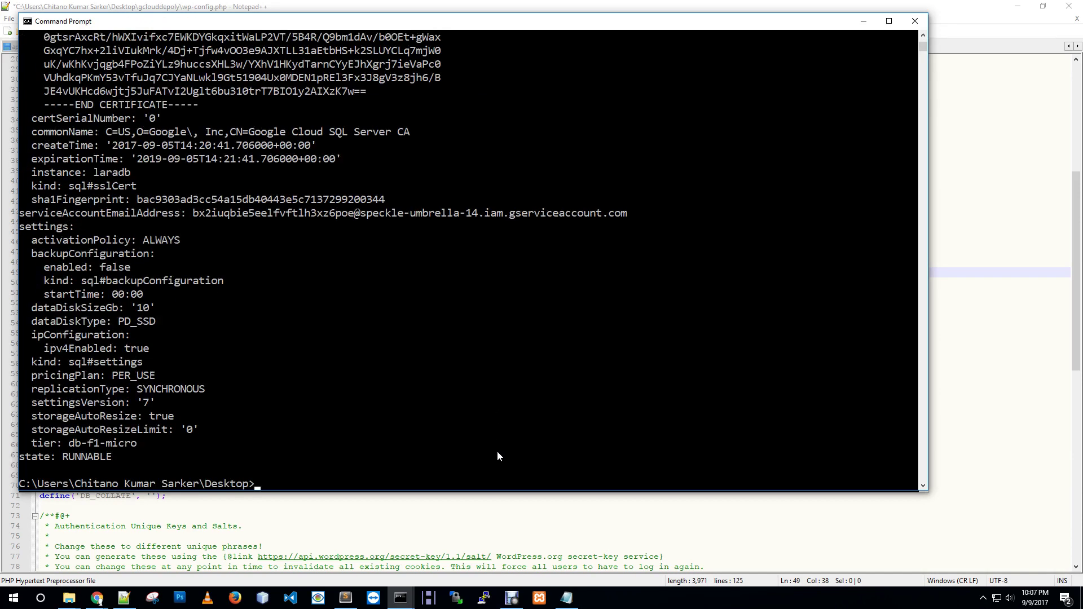
{"action": "scroll", "coordinate": [495, 458], "scroll_direction": "up", "scroll_amount": 15}
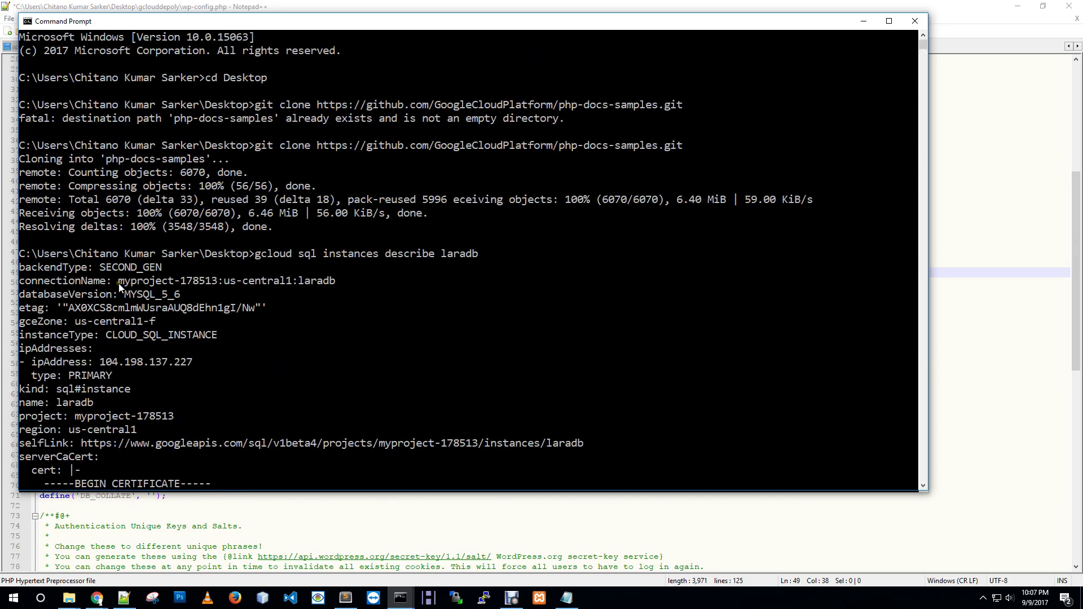
{"action": "left_click_drag", "start_coordinate": [118, 283], "coordinate": [331, 279]}
{"action": "right_click", "coordinate": [330, 279]}
{"action": "left_click", "coordinate": [975, 202]}
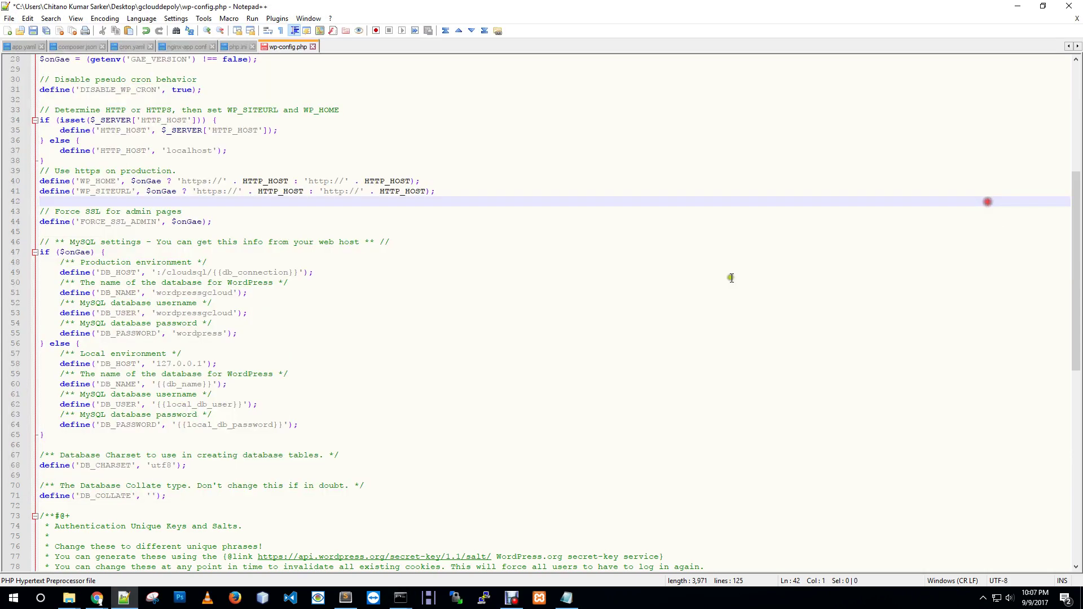
- Paste the laradb connection name over {{db_connection}} on line 49
{"action": "left_click", "coordinate": [212, 273]}
{"action": "left_click", "coordinate": [302, 276], "text": "shift"}
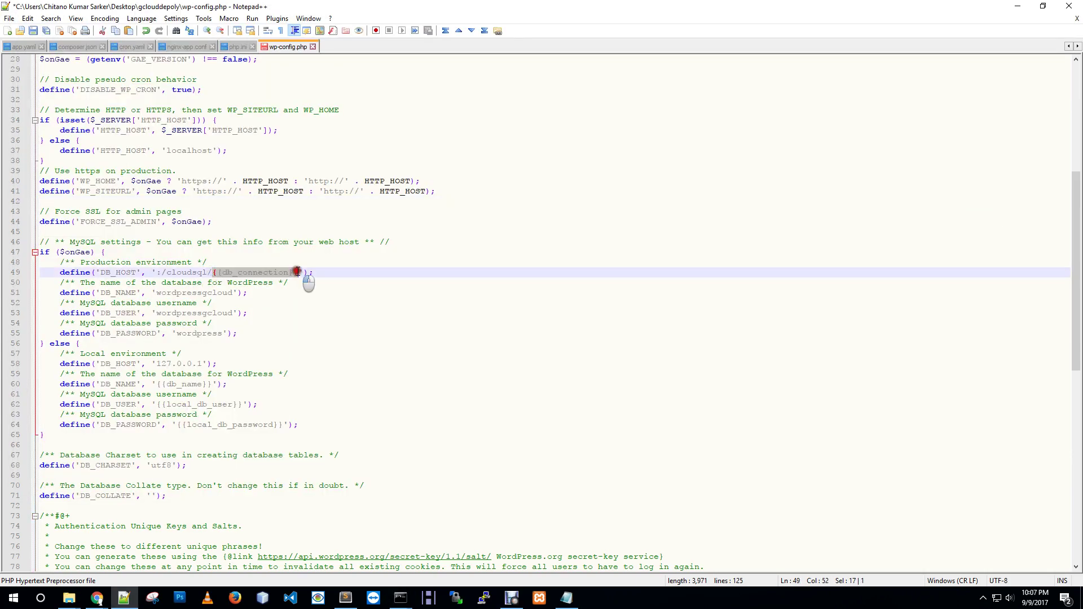
{"action": "type", "text": "myproject-178513:us-central1:laradb"}
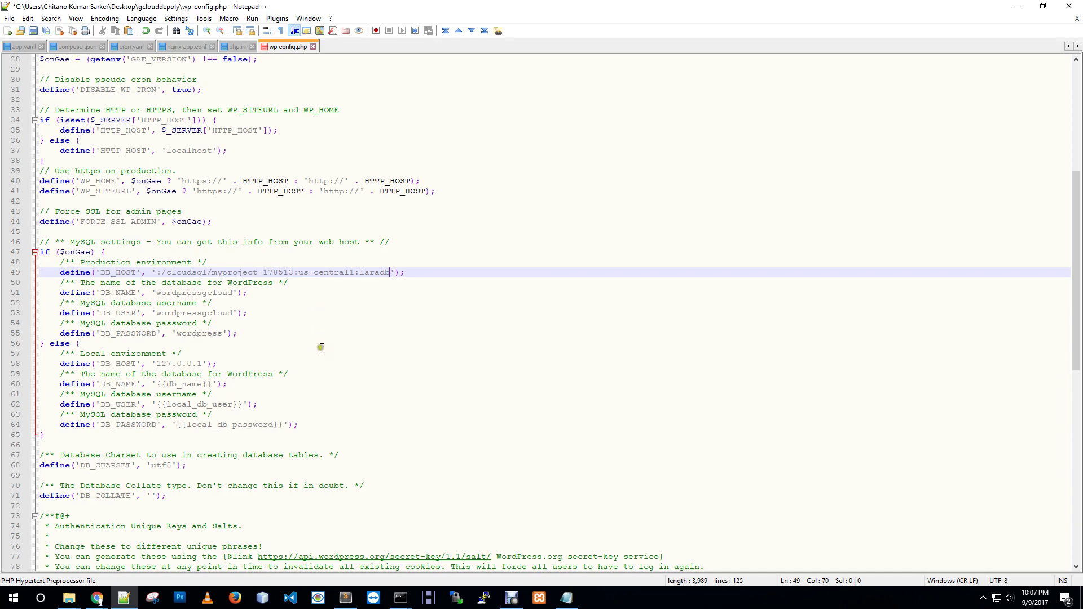
- Save wp-config.php with Save As into gclouddepoly's wordpress folder
{"action": "left_click", "coordinate": [5, 19]}
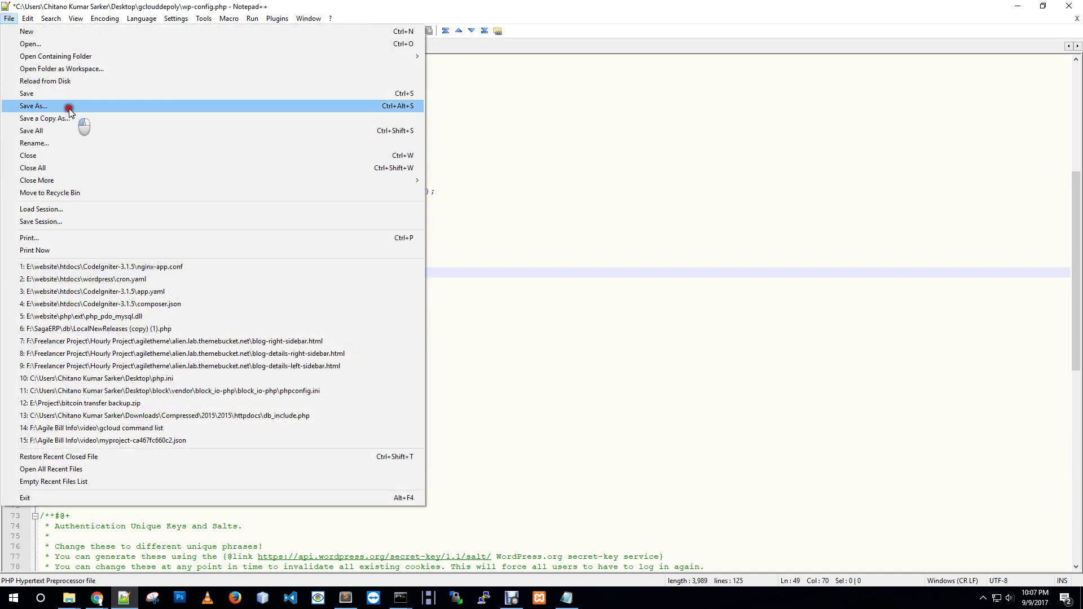
{"action": "left_click", "coordinate": [80, 107]}
{"action": "double_click", "coordinate": [142, 57]}
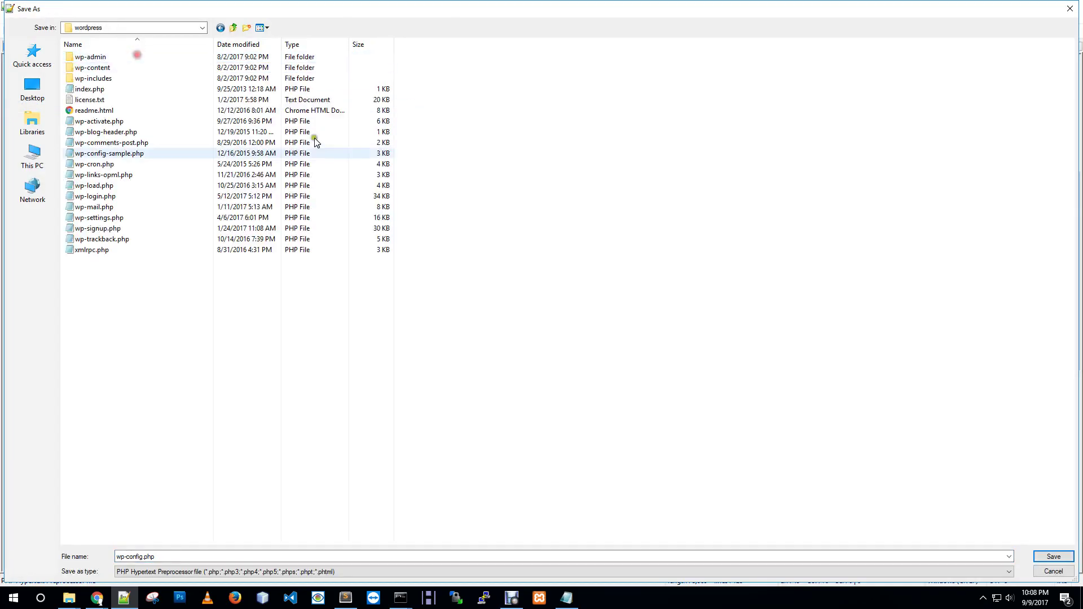
{"action": "left_click", "coordinate": [1052, 560]}
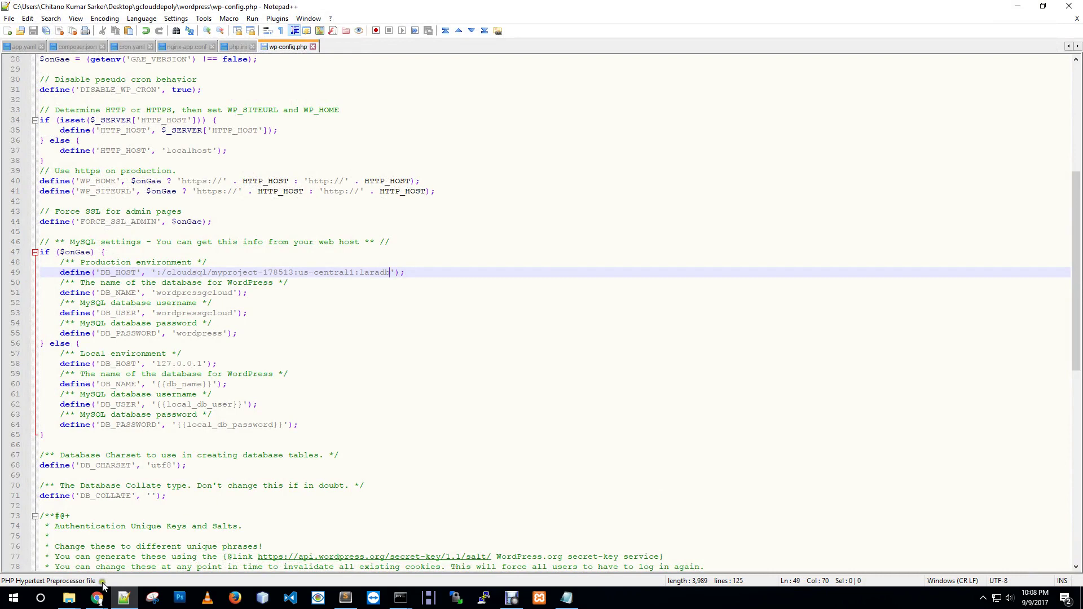
- Open gclouddepoly's wordpress folder in Explorer and select the saved wp-config.php
{"action": "mouse_move", "coordinate": [69, 598]}
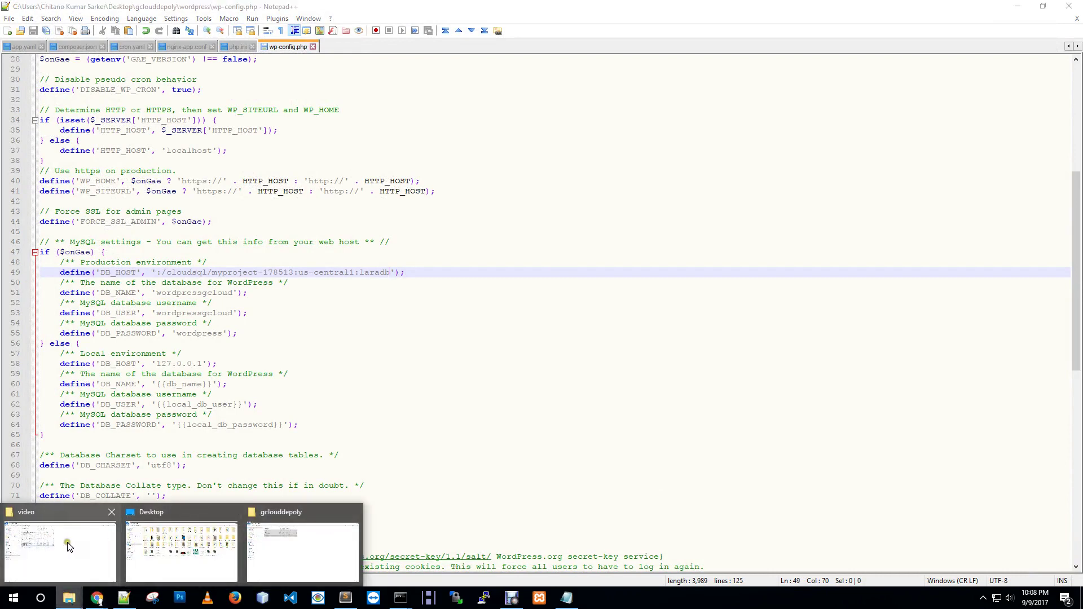
{"action": "left_click", "coordinate": [345, 545]}
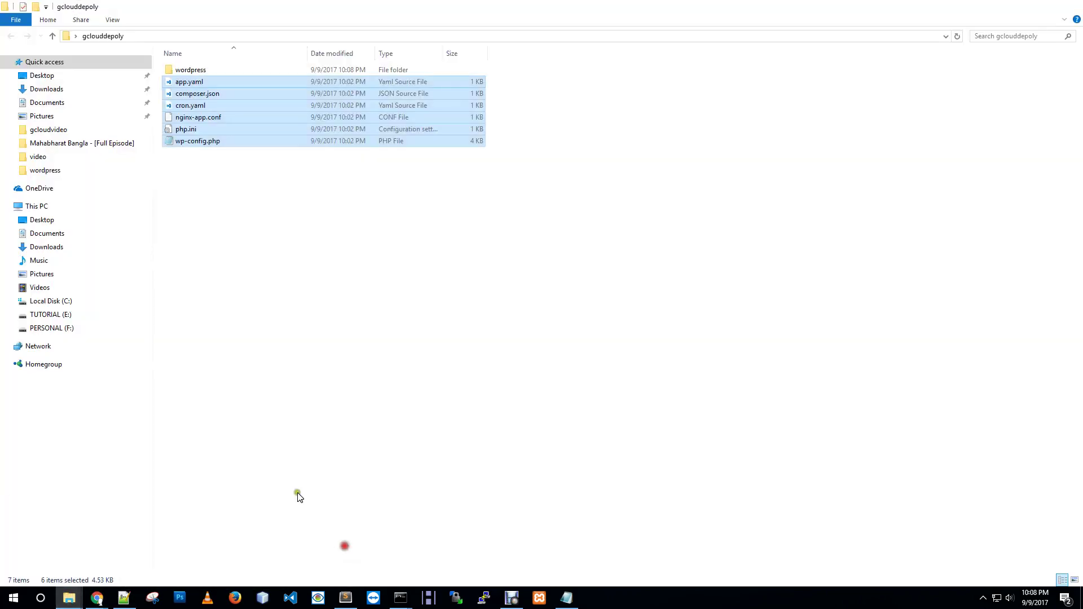
{"action": "left_click", "coordinate": [207, 73]}
{"action": "double_click", "coordinate": [207, 72]}
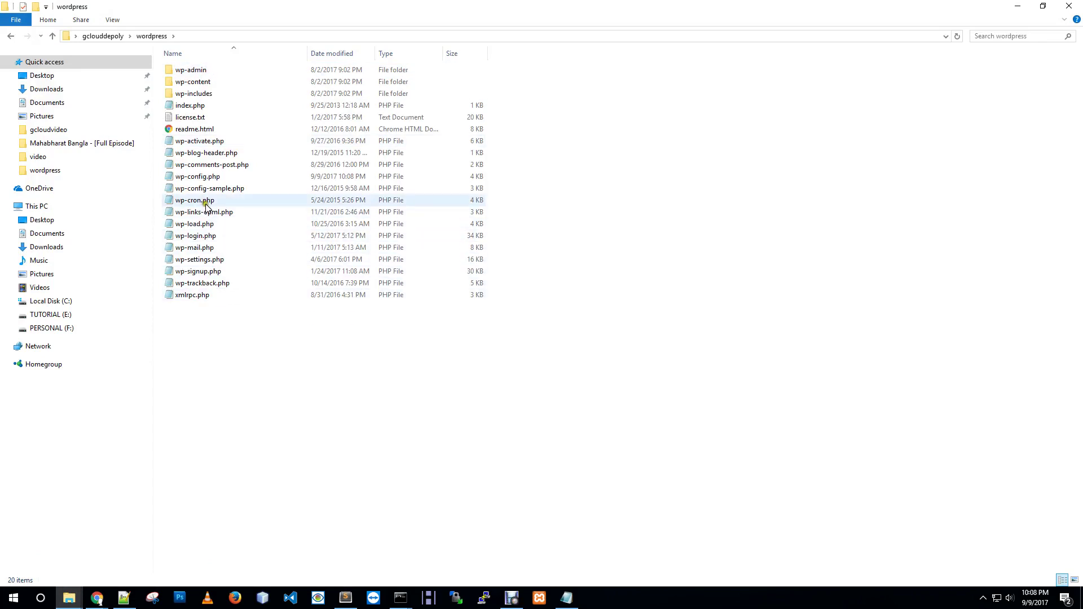
{"action": "left_click", "coordinate": [196, 180]}
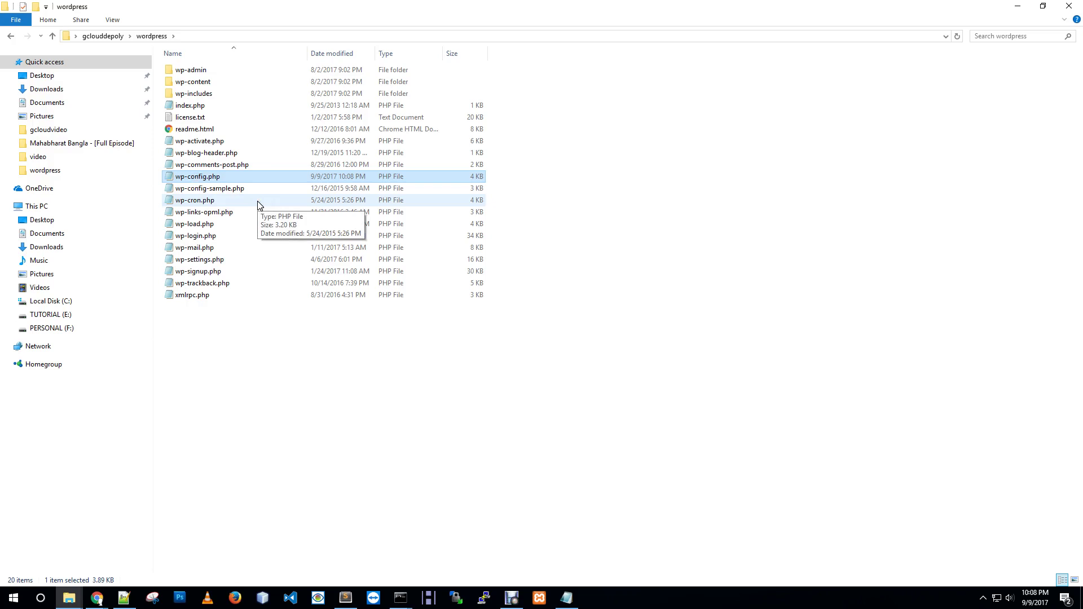
{"action": "left_click", "coordinate": [400, 598]}
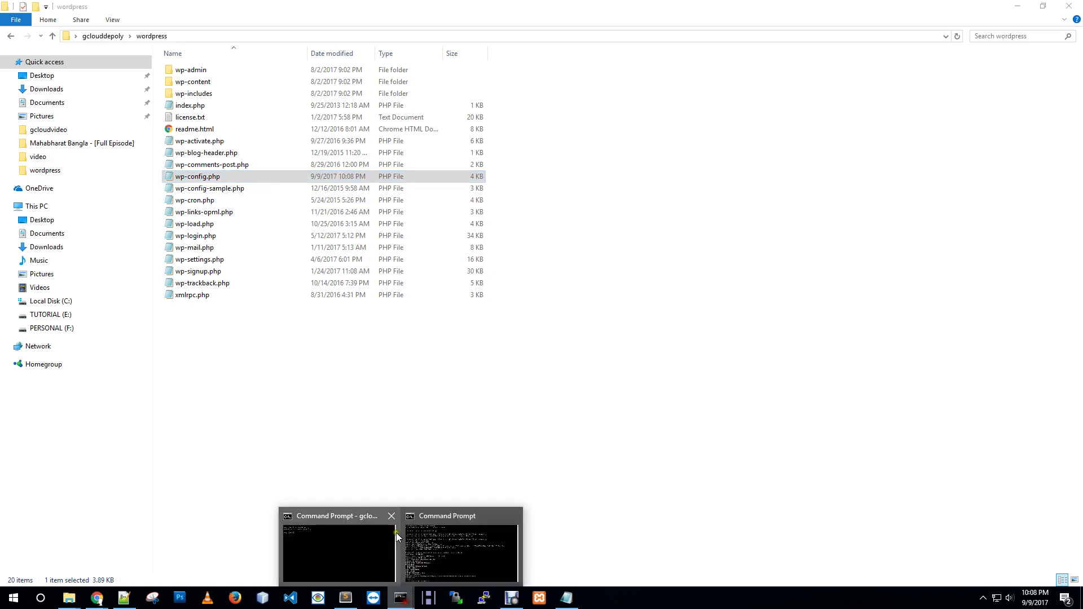
- Close the stray website copier window and exit the MySQL session
{"action": "left_click", "coordinate": [446, 550]}
{"action": "scroll", "coordinate": [351, 421], "scroll_direction": "down", "scroll_amount": 6}
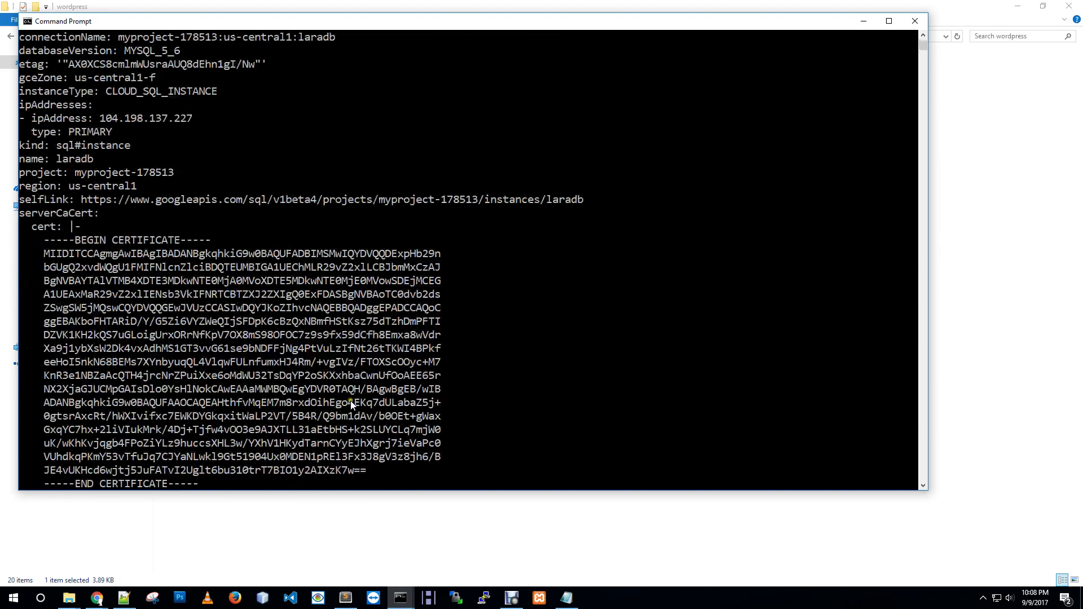
{"action": "scroll", "coordinate": [352, 401], "scroll_direction": "down", "scroll_amount": 11}
{"action": "left_click", "coordinate": [401, 598]}
{"action": "left_click", "coordinate": [373, 514]}
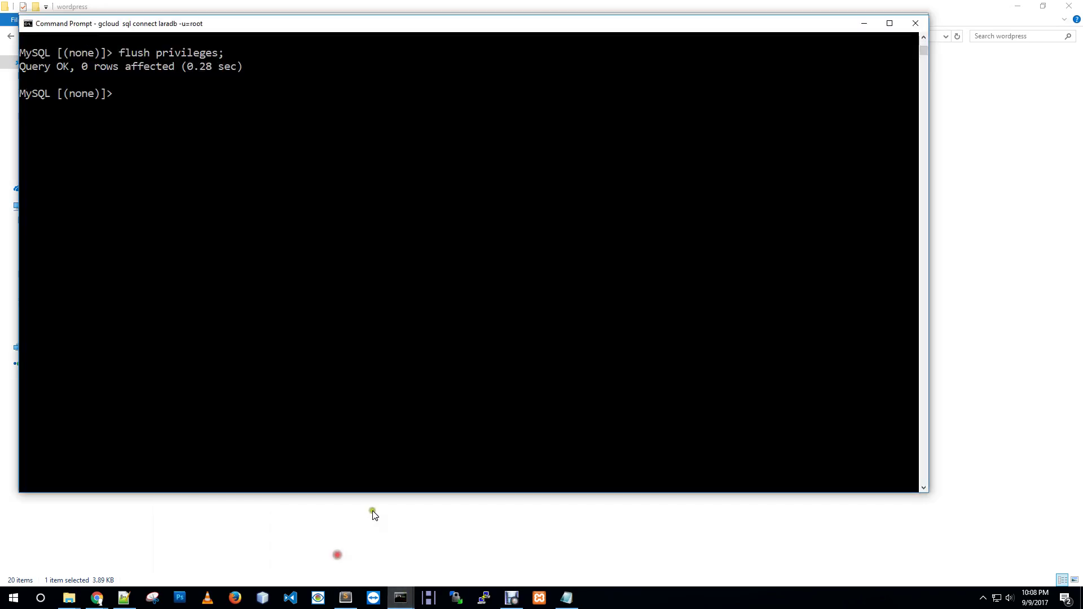
{"action": "left_click", "coordinate": [418, 600]}
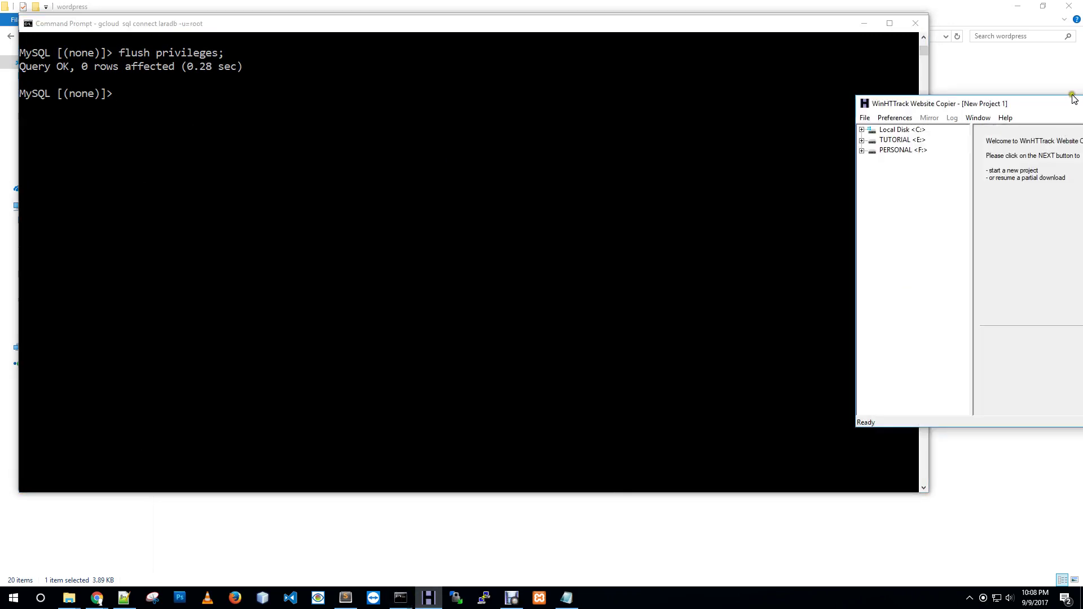
{"action": "left_click_drag", "start_coordinate": [1065, 112], "coordinate": [720, 211]}
{"action": "left_click", "coordinate": [852, 202]}
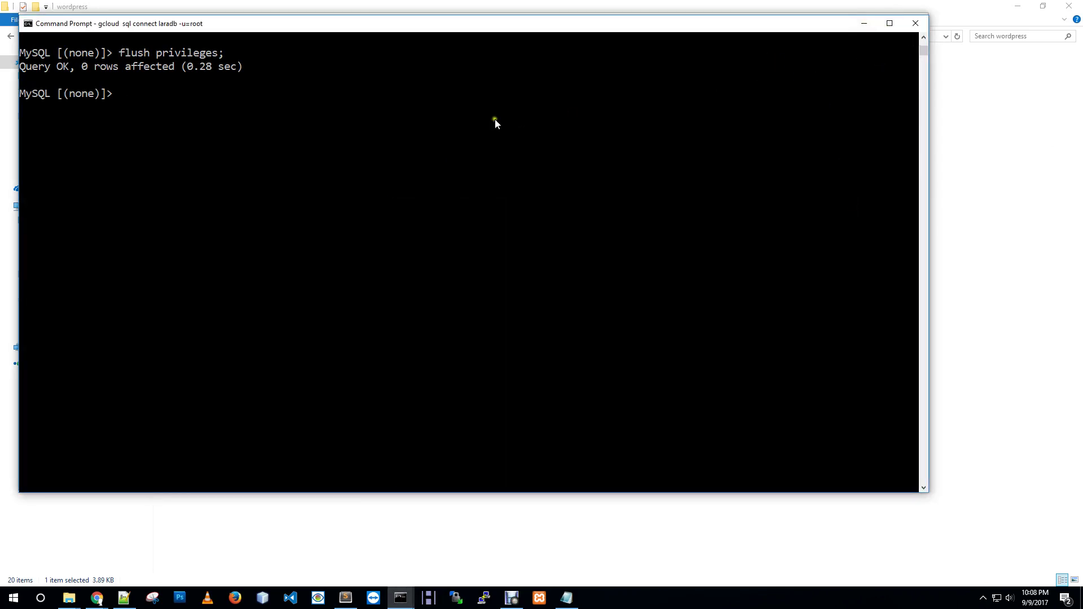
{"action": "left_click", "coordinate": [352, 134]}
{"action": "type", "text": "exit"}
{"action": "key", "text": "Return"}
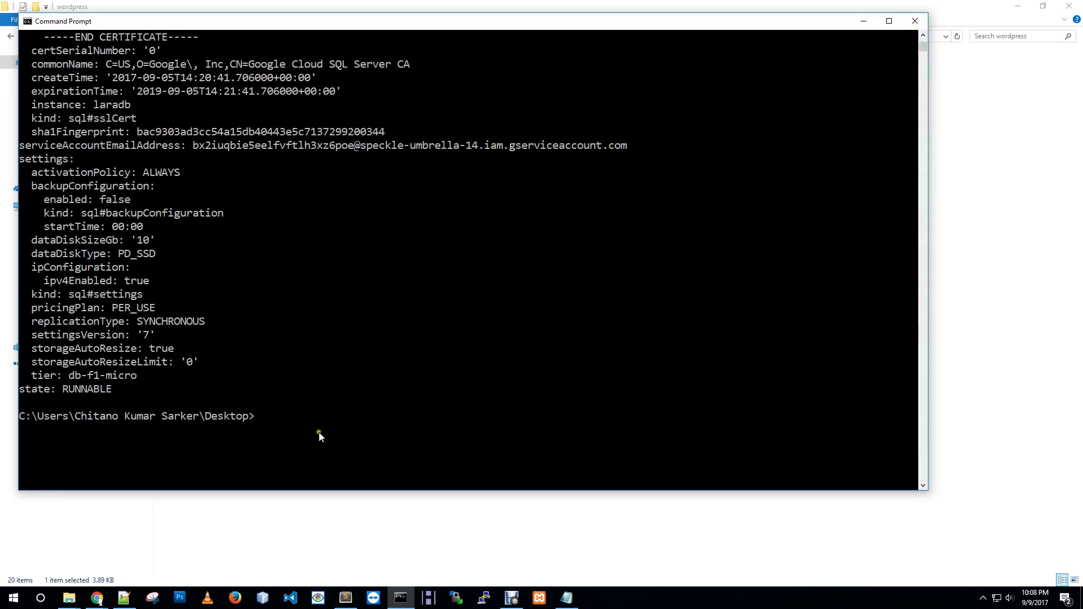
- Change into gclouddepoly and run gcloud app deploy
{"action": "left_click", "coordinate": [319, 432]}
{"action": "type", "text": "cd wor"}
{"action": "key", "text": "BackSpace"}
{"action": "key", "text": "BackSpace"}
{"action": "key", "text": "BackSpace"}
{"action": "type", "text": "gcl"}
{"action": "key", "text": "Return"}
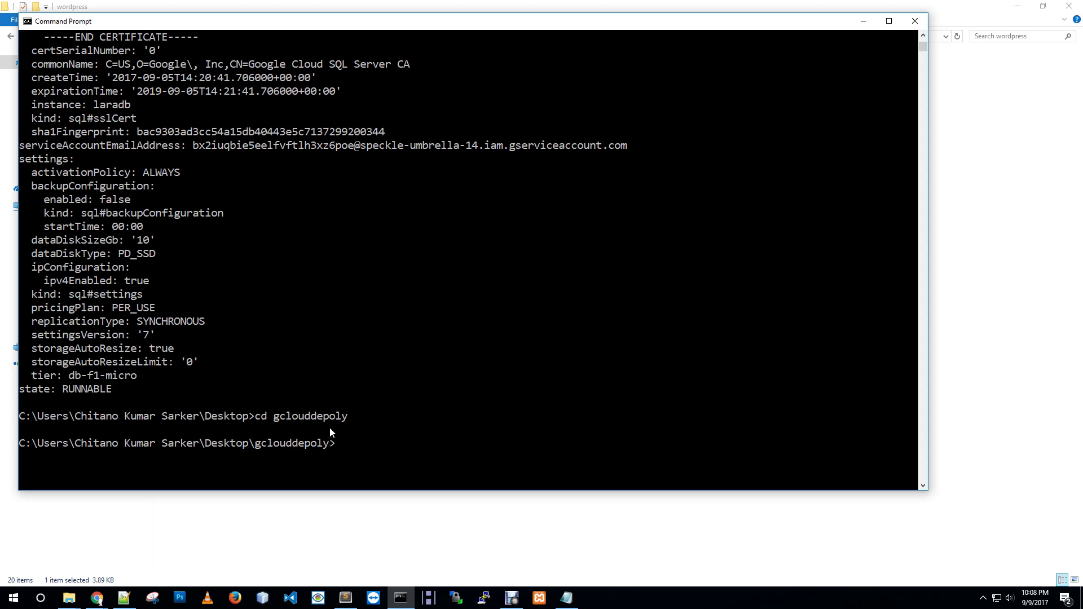
{"action": "type", "text": "gcloud app deploy"}
{"action": "key", "text": "Return"}
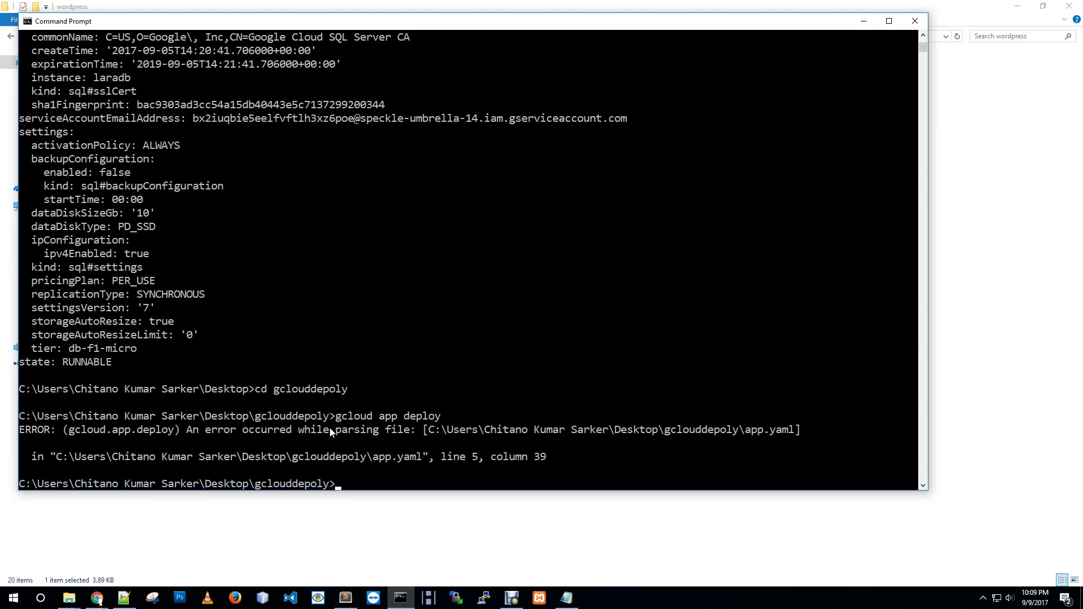
- Open the gclouddepoly config files, excluding the wordpress folder, in Notepad++
{"action": "left_click", "coordinate": [864, 21]}
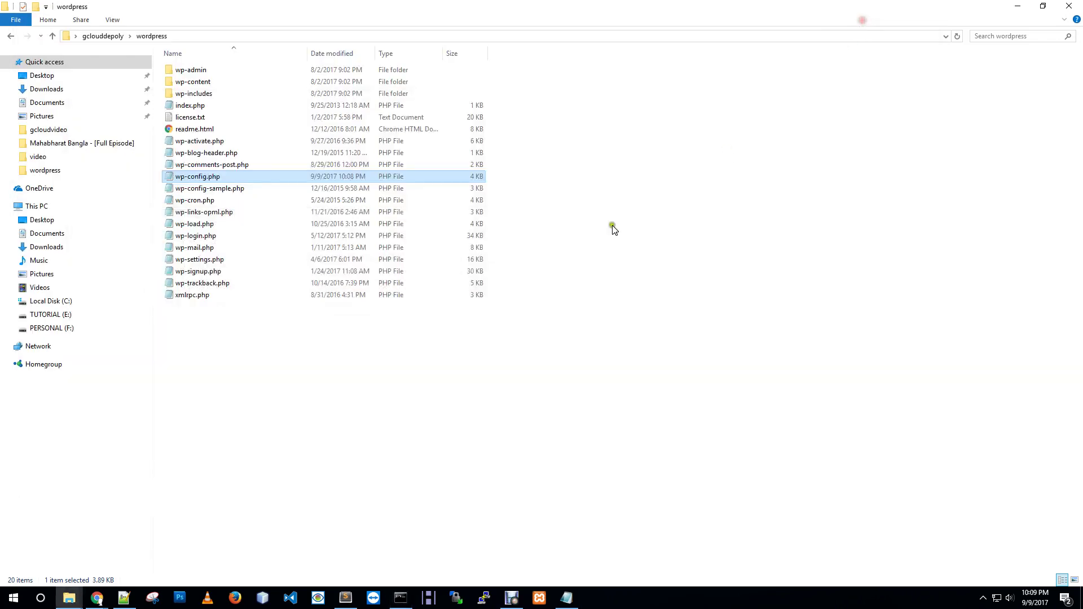
{"action": "left_click", "coordinate": [107, 37]}
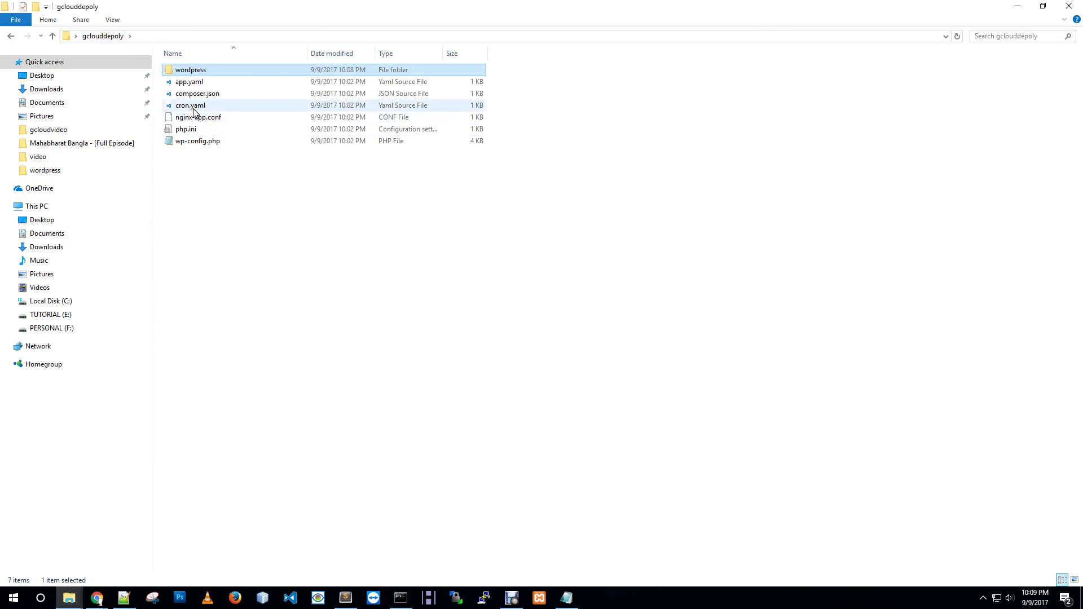
{"action": "key", "text": "ctrl+a"}
{"action": "left_click", "coordinate": [190, 70], "text": "ctrl"}
{"action": "right_click", "coordinate": [194, 89]}
{"action": "left_click", "coordinate": [232, 106]}
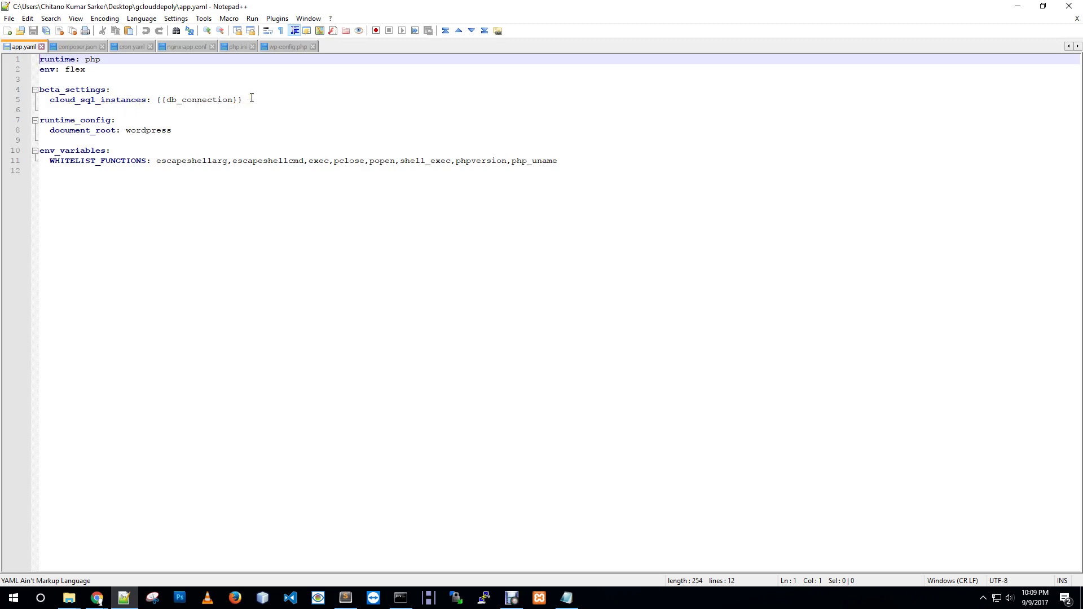
- Copy the connection name myproject-178513:us-central1:laradb from the console output
{"action": "left_click", "coordinate": [402, 598]}
{"action": "scroll", "coordinate": [325, 293], "scroll_direction": "up", "scroll_amount": 15}
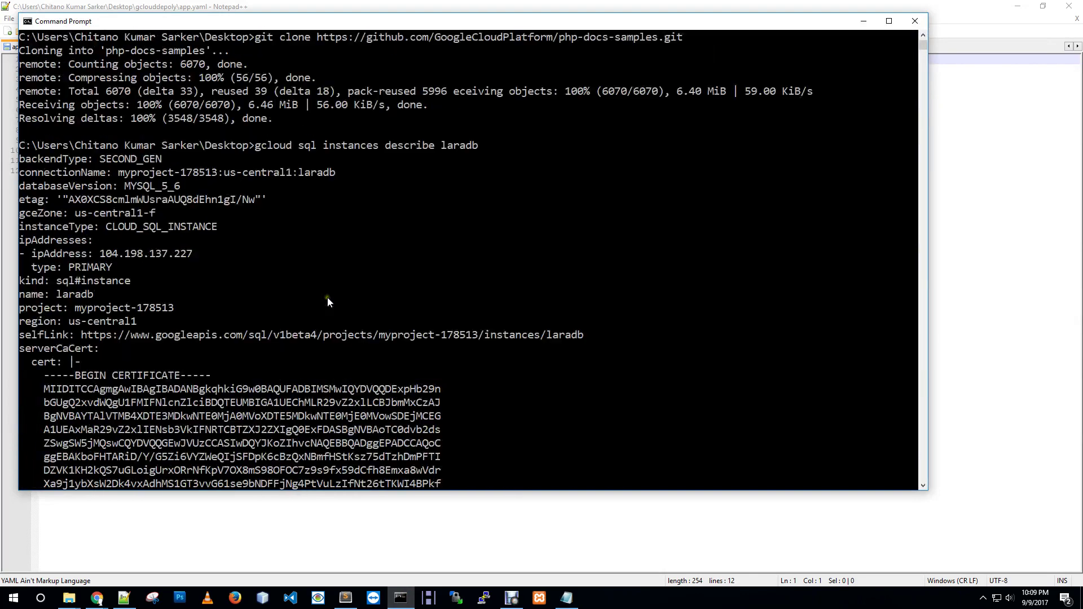
{"action": "scroll", "coordinate": [265, 383], "scroll_direction": "down", "scroll_amount": 3}
{"action": "scroll", "coordinate": [262, 385], "scroll_direction": "up", "scroll_amount": 6}
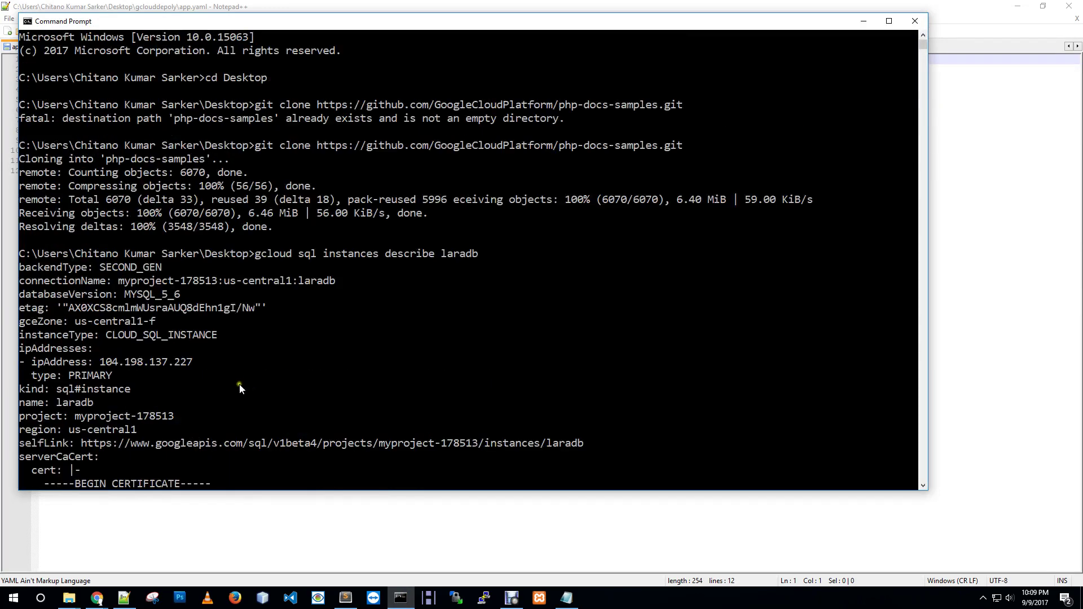
{"action": "left_click_drag", "start_coordinate": [121, 281], "coordinate": [275, 286]}
{"action": "right_click", "coordinate": [330, 283]}
- Replace the {{db_connection}} placeholder on line 5 of app.yaml with the connection name and save
{"action": "left_click", "coordinate": [999, 287]}
{"action": "left_click", "coordinate": [156, 100]}
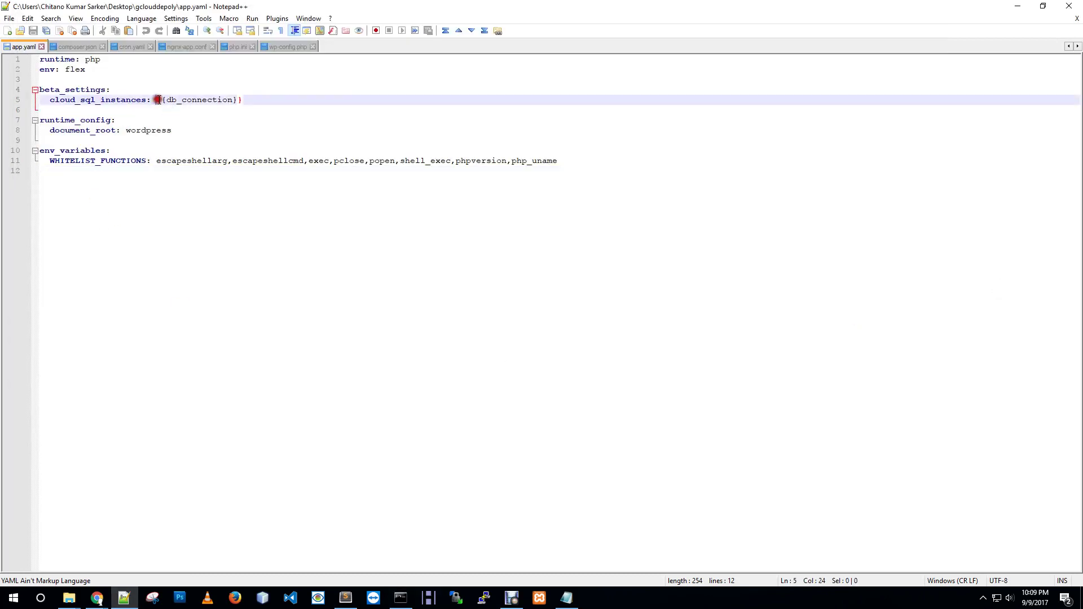
{"action": "left_click", "coordinate": [245, 100], "text": "shift"}
{"action": "key", "text": "Delete"}
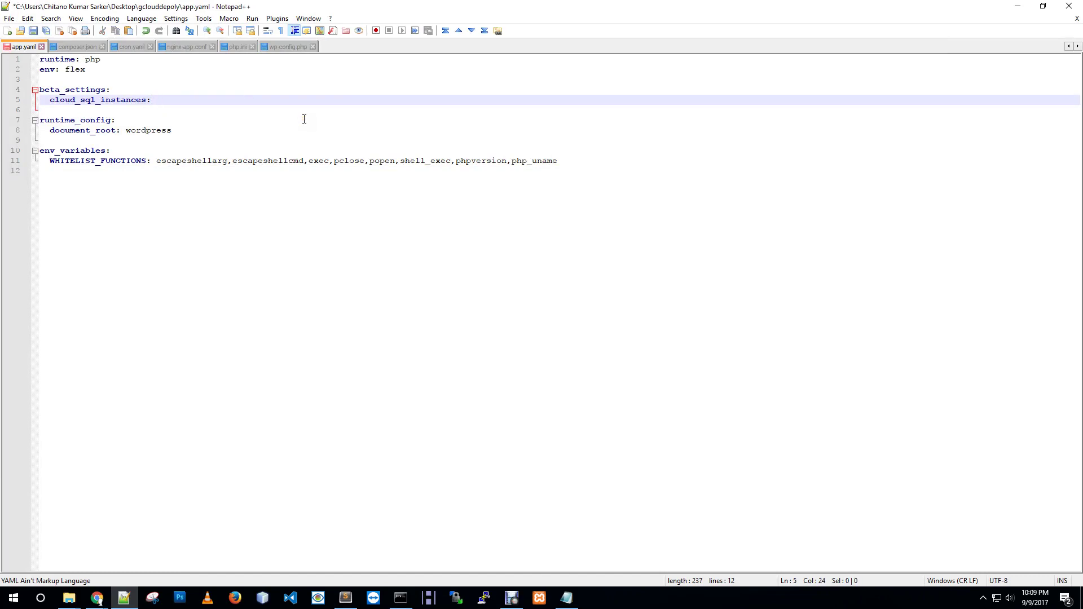
{"action": "type", "text": "myproject-178513:us-central1:laradb"}
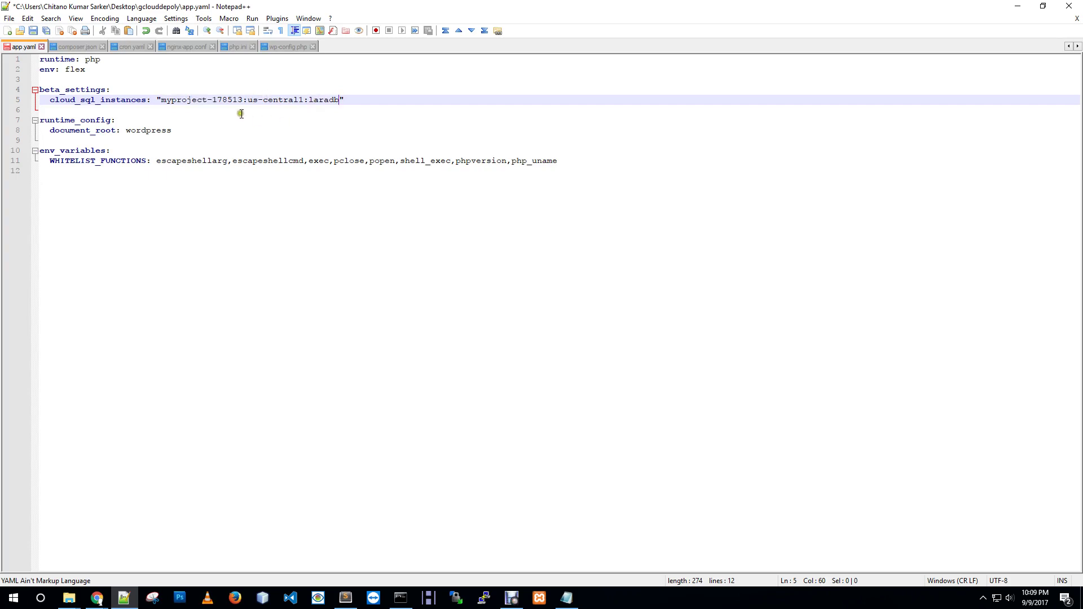
{"action": "key", "text": "ctrl+s"}
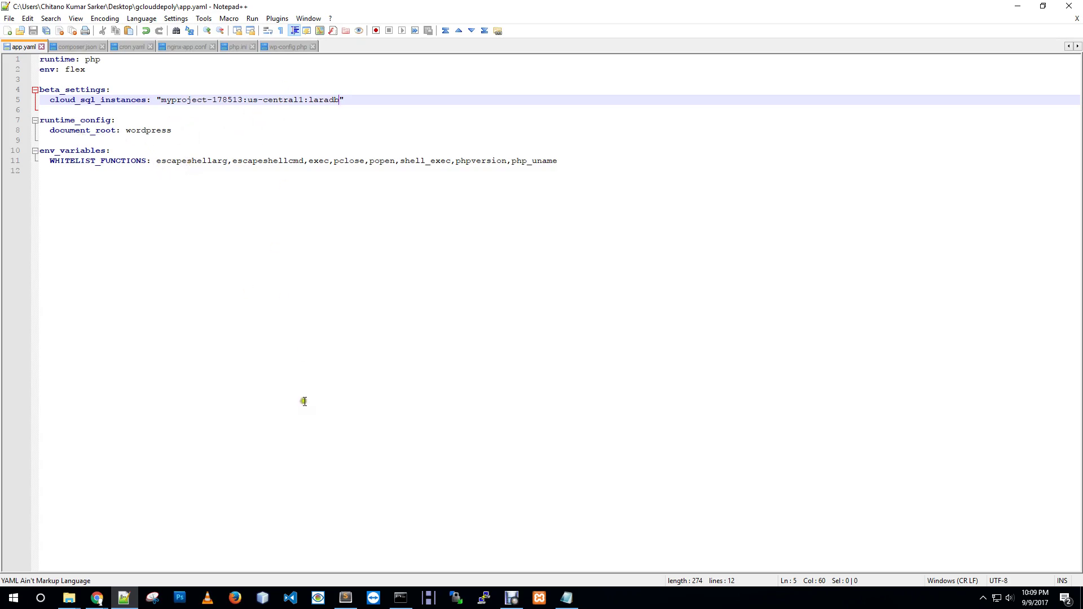
{"action": "left_click", "coordinate": [346, 592]}
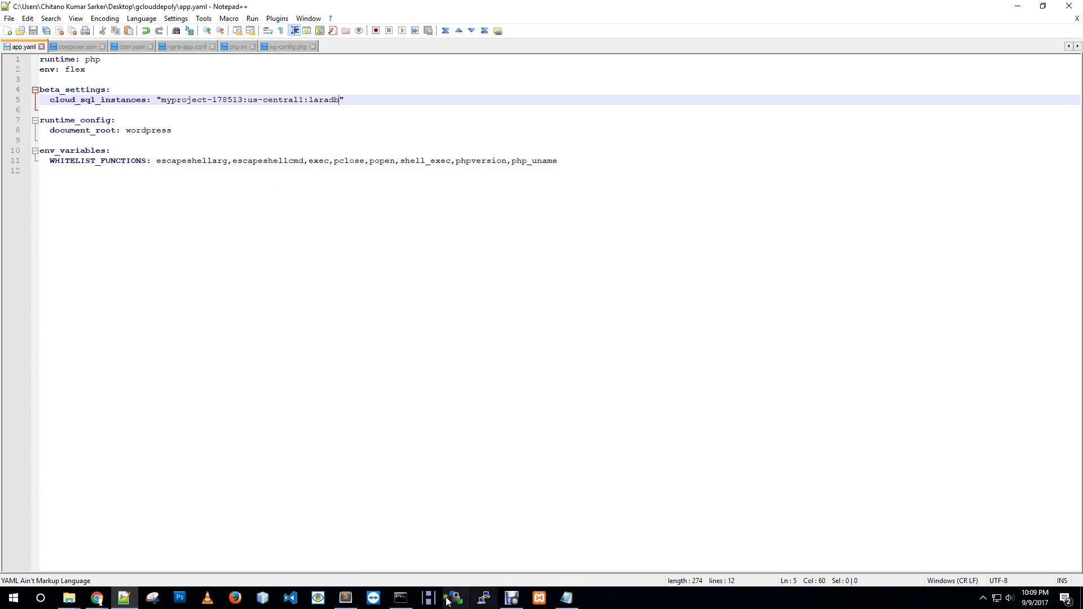
{"action": "left_click", "coordinate": [401, 597]}
{"action": "scroll", "coordinate": [397, 442], "scroll_direction": "down", "scroll_amount": 20}
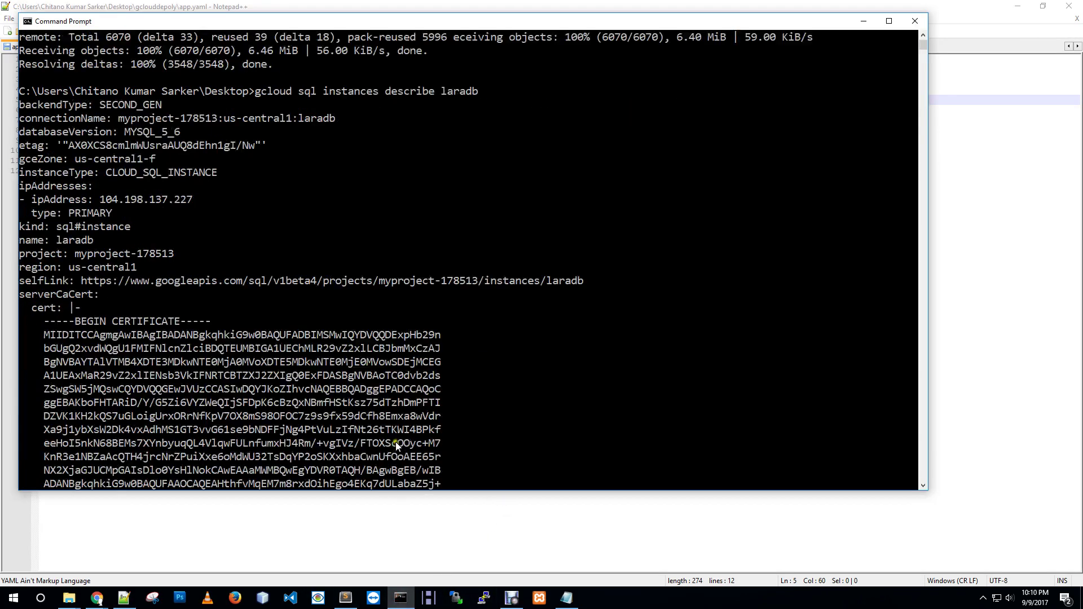
{"action": "scroll", "coordinate": [400, 442], "scroll_direction": "up", "scroll_amount": 4}
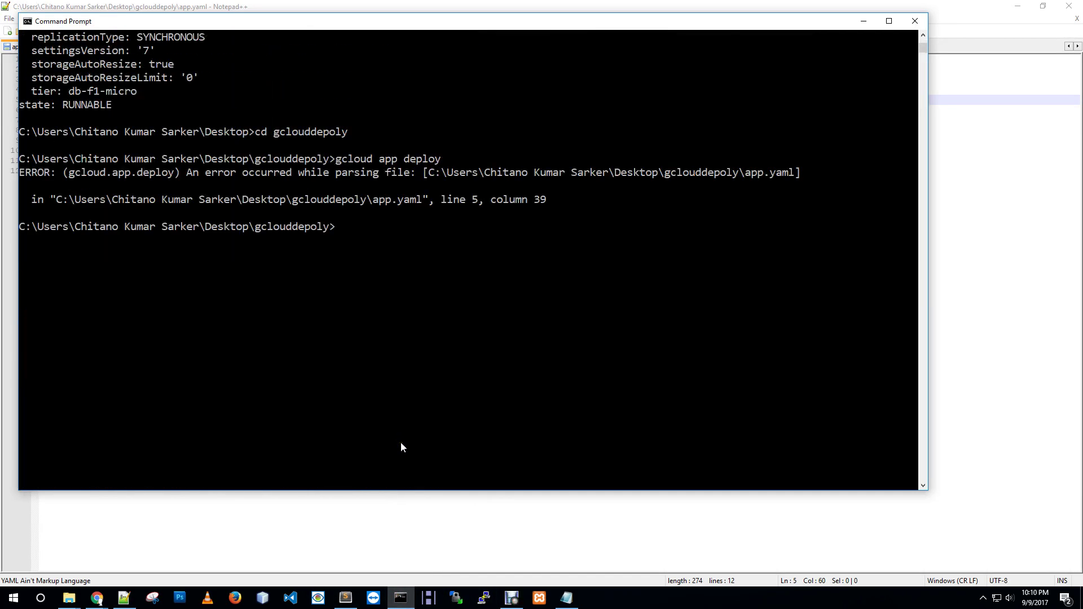
{"action": "left_click", "coordinate": [400, 598]}
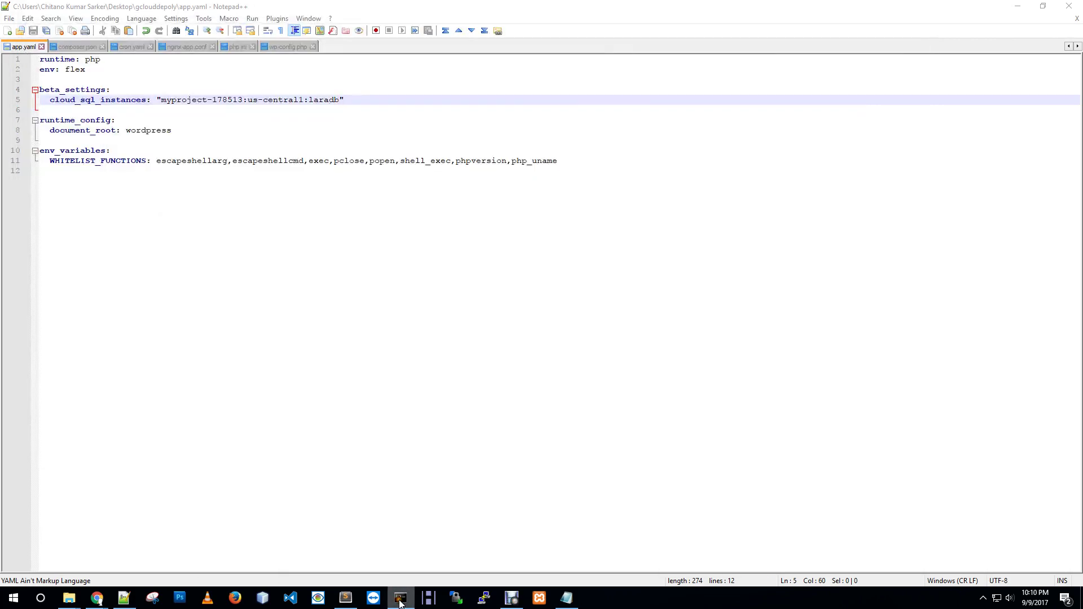
{"action": "left_click", "coordinate": [399, 598]}
{"action": "key", "text": "Up"}
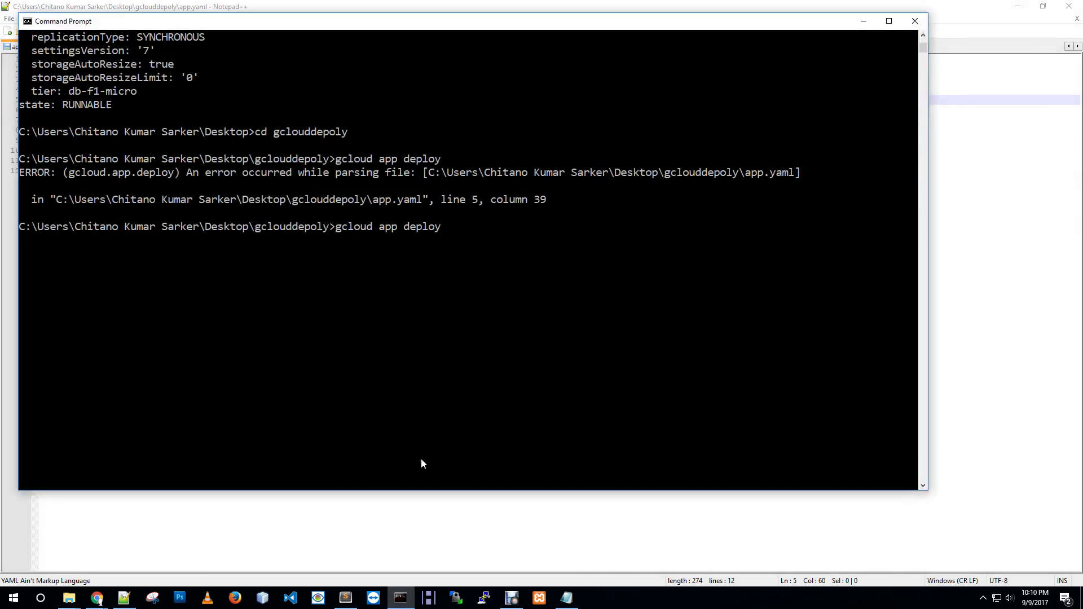
{"action": "key", "text": "Return"}
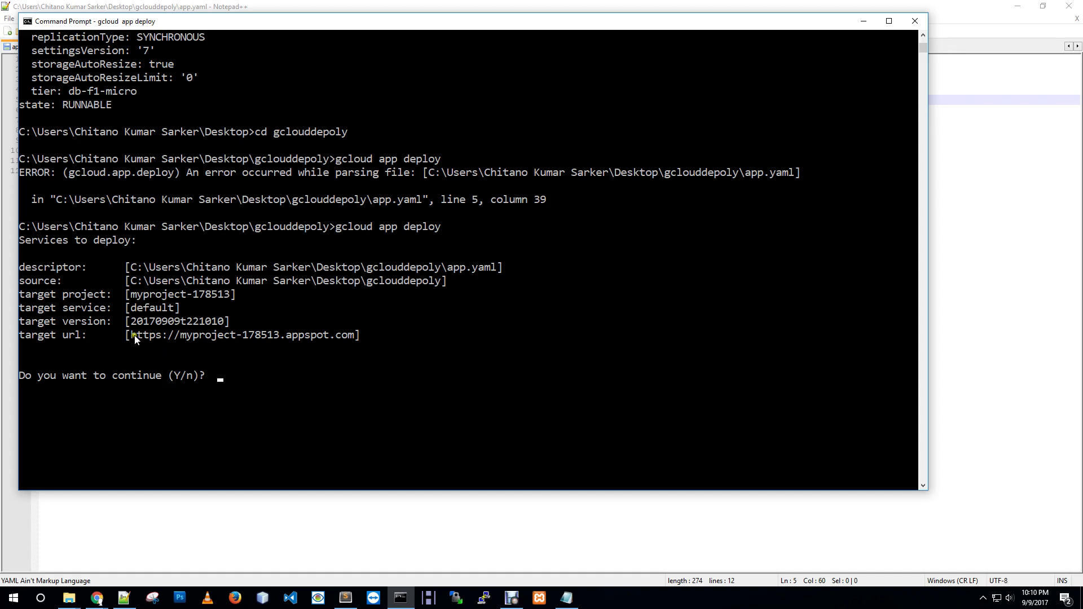
{"action": "left_click_drag", "start_coordinate": [135, 335], "coordinate": [355, 336]}
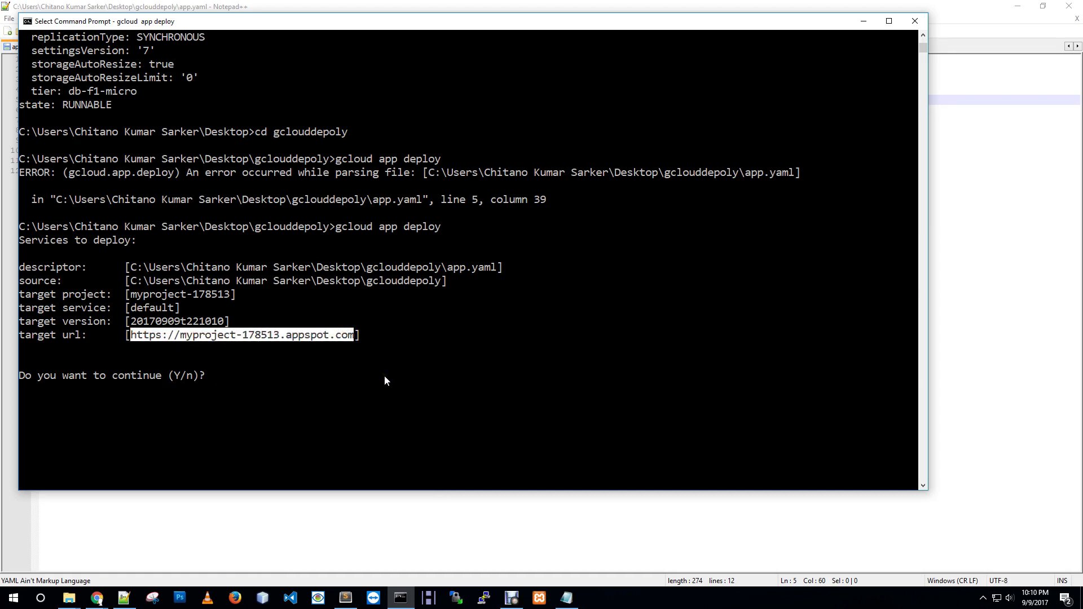
- Answer Y to continue the deployment and select the deployed app URL
{"action": "type", "text": "Y"}
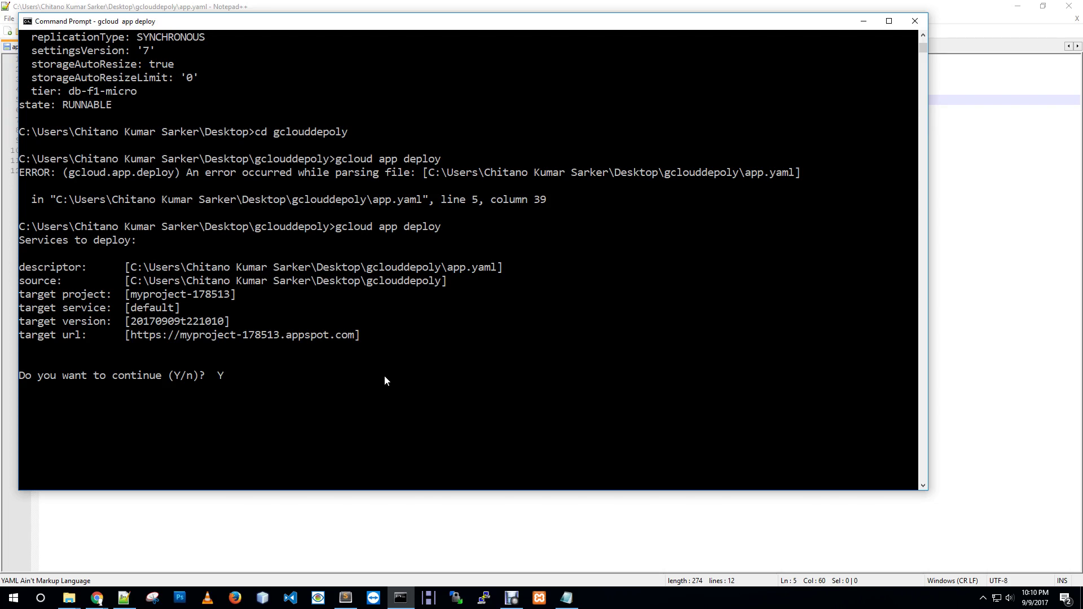
{"action": "key", "text": "Return"}
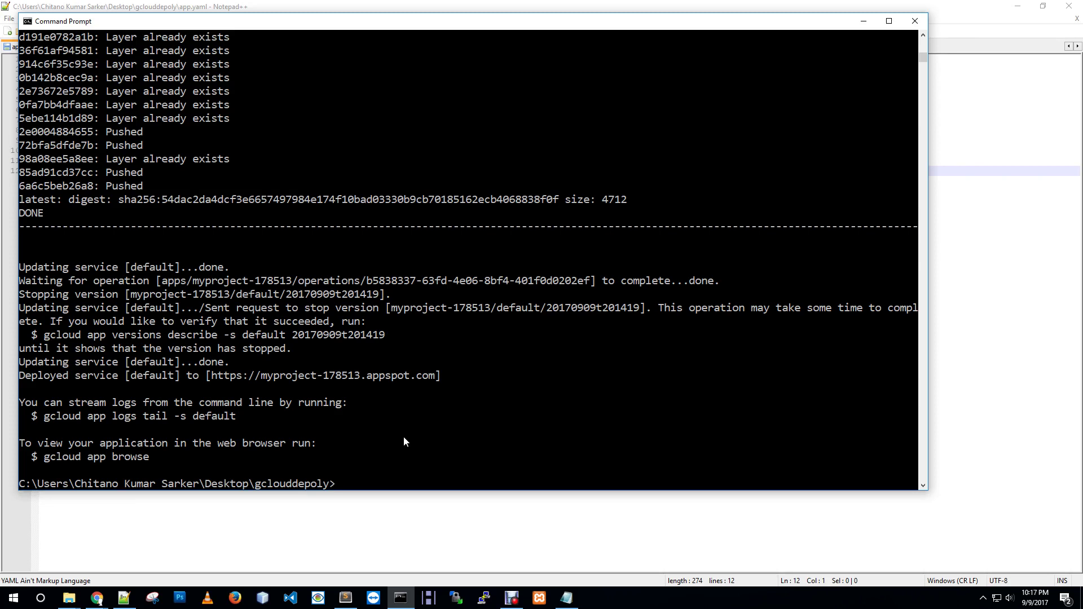
{"action": "left_click_drag", "start_coordinate": [217, 376], "coordinate": [426, 377]}
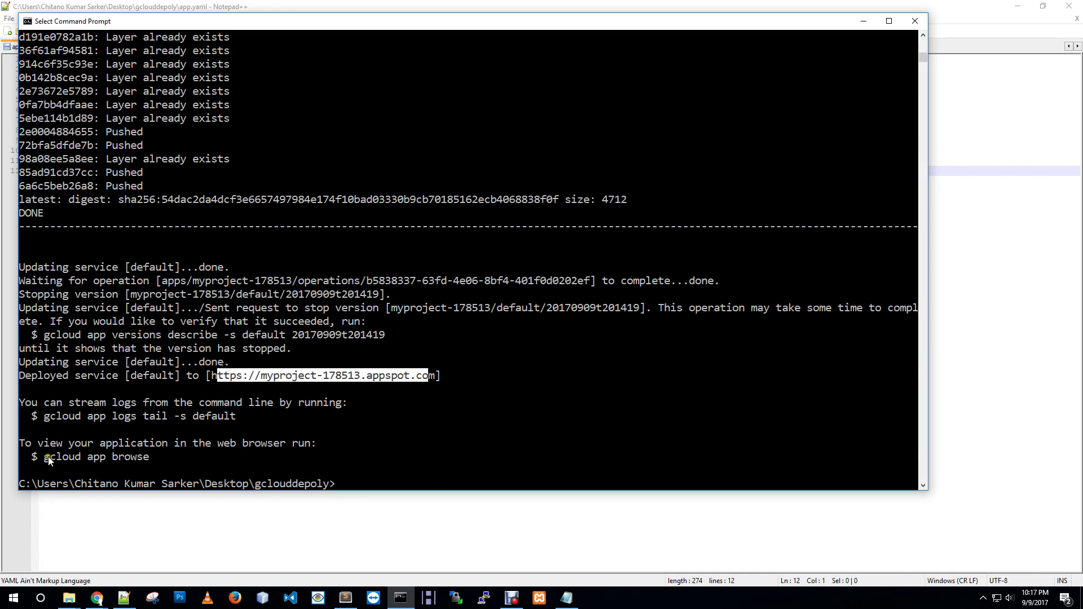
- Copy 'gcloud app browse' from the output and run it at the prompt
{"action": "left_click_drag", "start_coordinate": [46, 457], "coordinate": [153, 457]}
{"action": "left_click", "coordinate": [153, 457]}
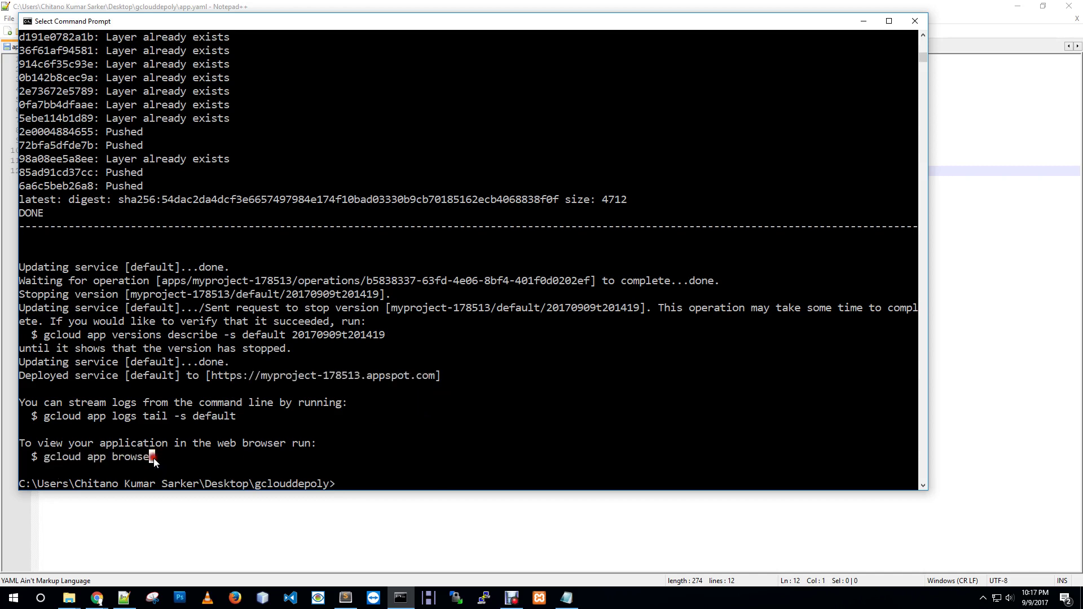
{"action": "left_click_drag", "start_coordinate": [45, 456], "coordinate": [119, 452]}
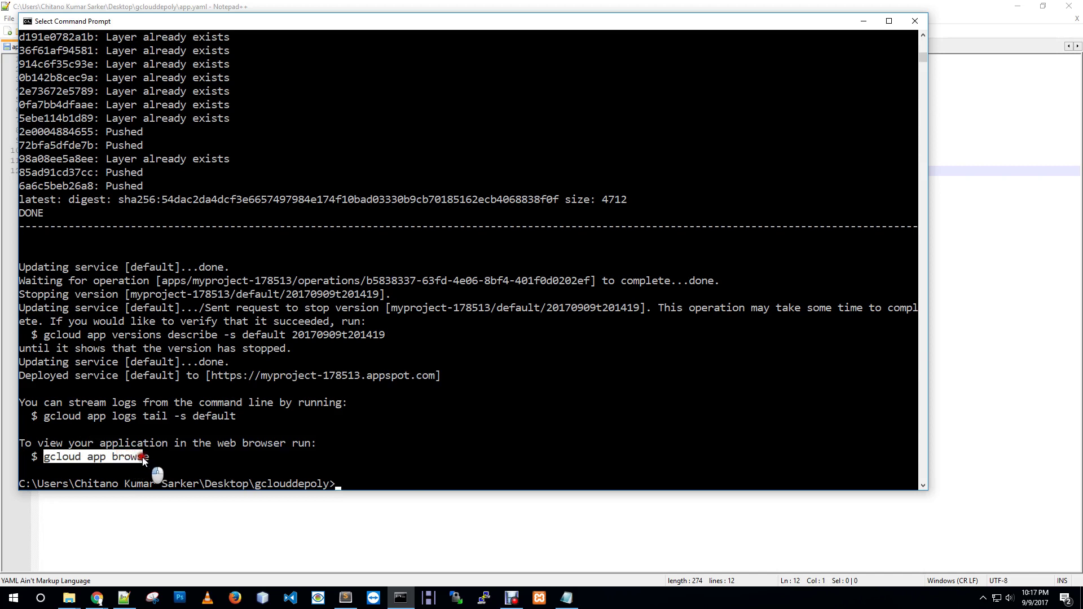
{"action": "right_click", "coordinate": [143, 458]}
{"action": "right_click", "coordinate": [372, 472]}
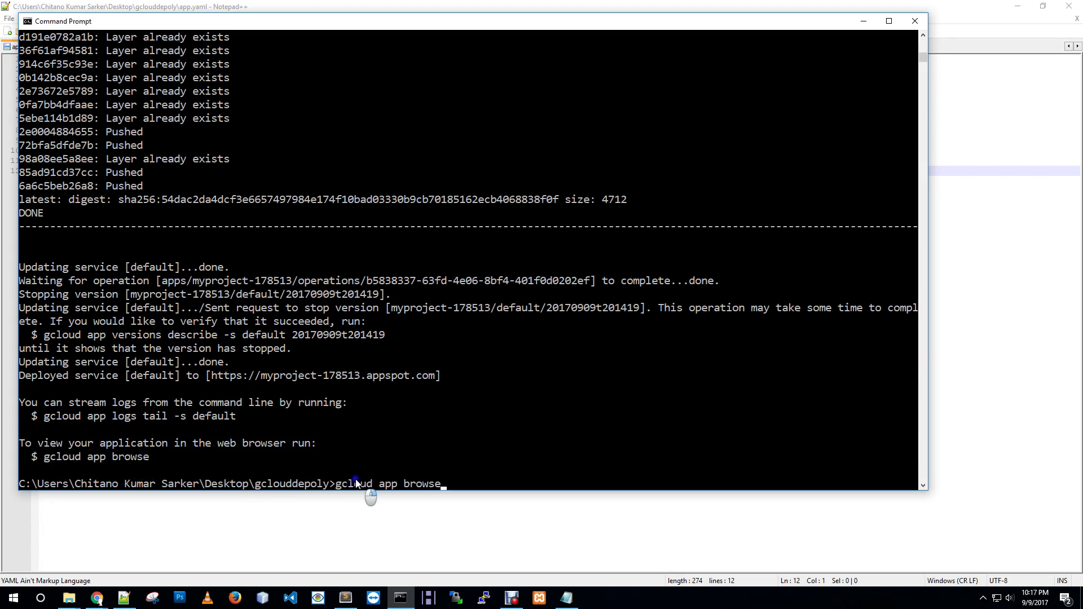
{"action": "key", "text": "Return"}
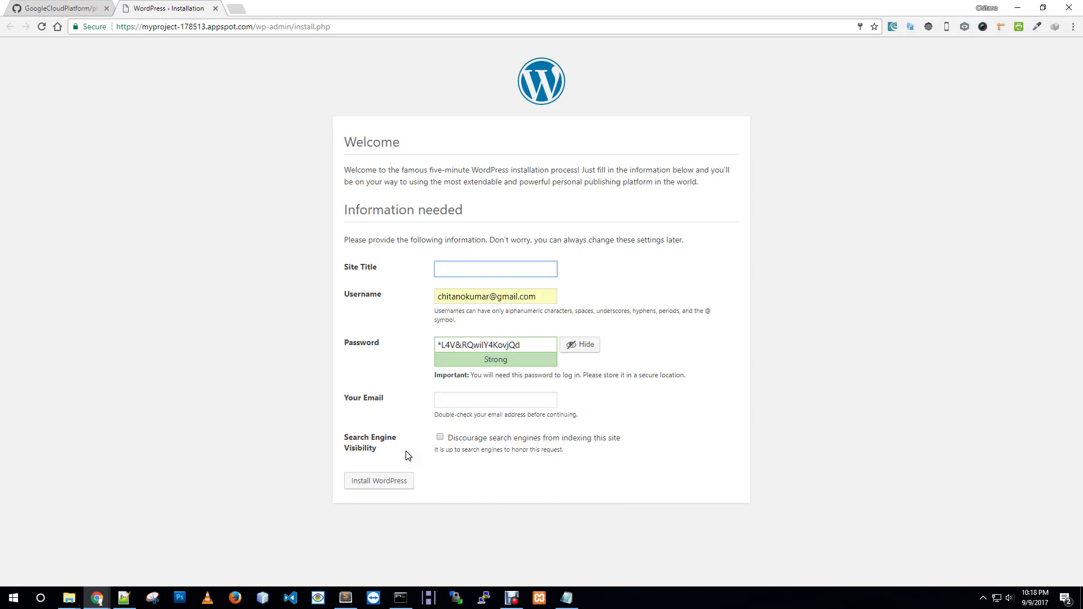
- Enter the site title 'Wordpress on Google Cloud App Engine'
{"action": "type", "text": "Google C"}
{"action": "type", "text": "lou"}
{"action": "type", "text": "Wordpress "}
{"action": "type", "text": "on"}
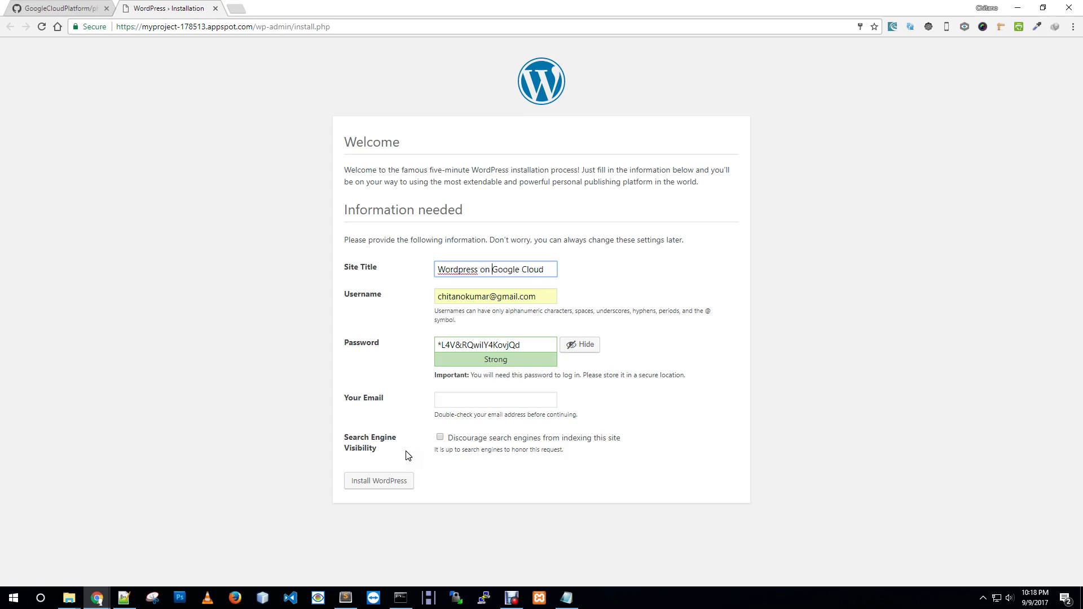
{"action": "key", "text": "End"}
{"action": "type", "text": "App En"}
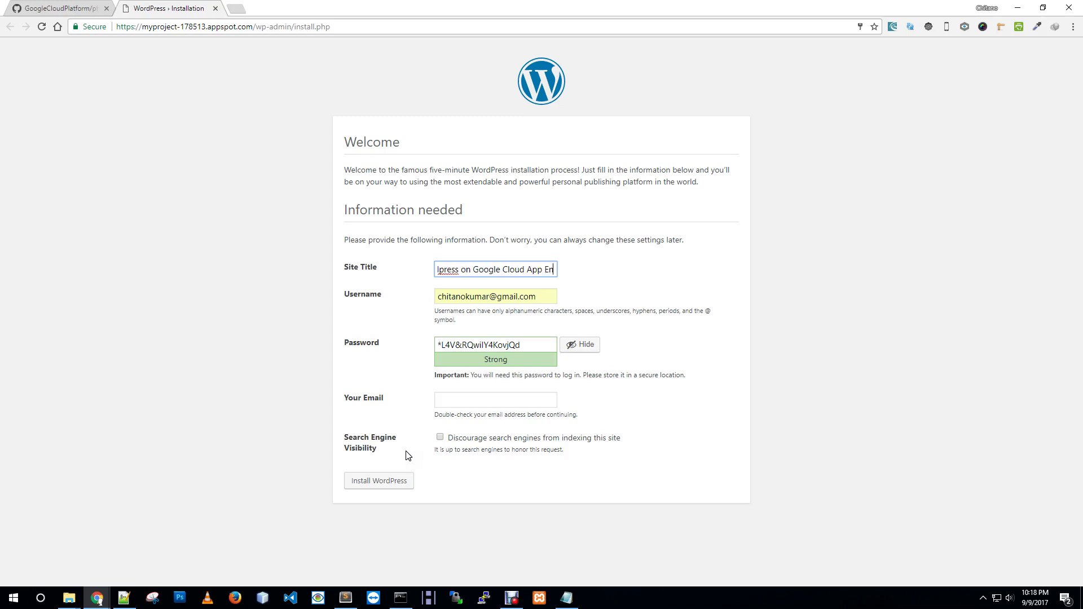
{"action": "type", "text": "gin"}
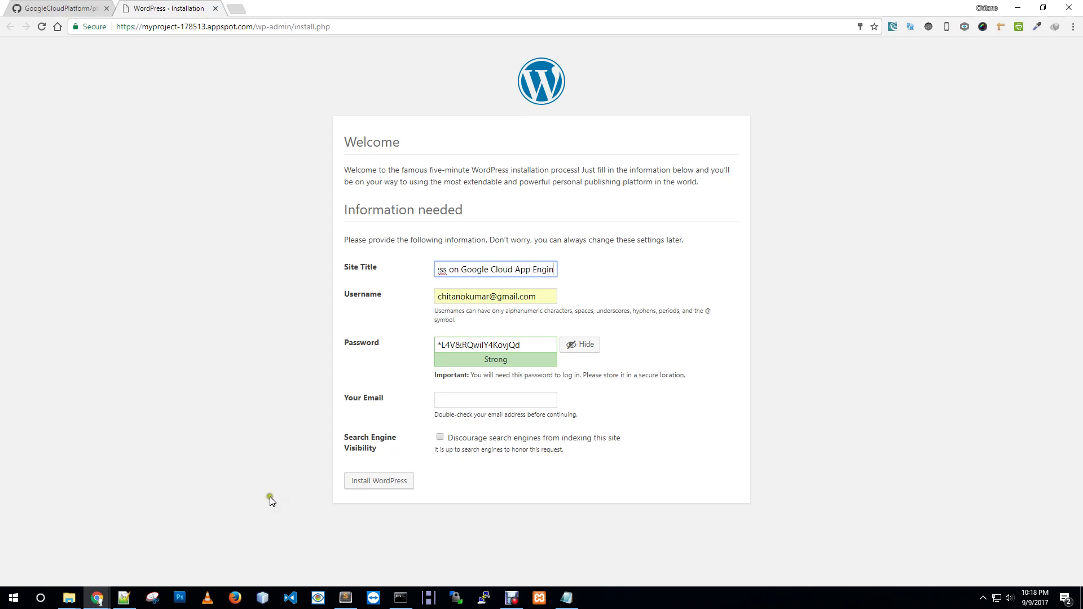
- Replace the prefilled username with a short new one and copy the generated password
{"action": "left_click", "coordinate": [547, 299]}
{"action": "left_click_drag", "start_coordinate": [546, 299], "coordinate": [317, 303]}
{"action": "left_click", "coordinate": [543, 297]}
{"action": "left_click_drag", "start_coordinate": [543, 297], "coordinate": [406, 298]}
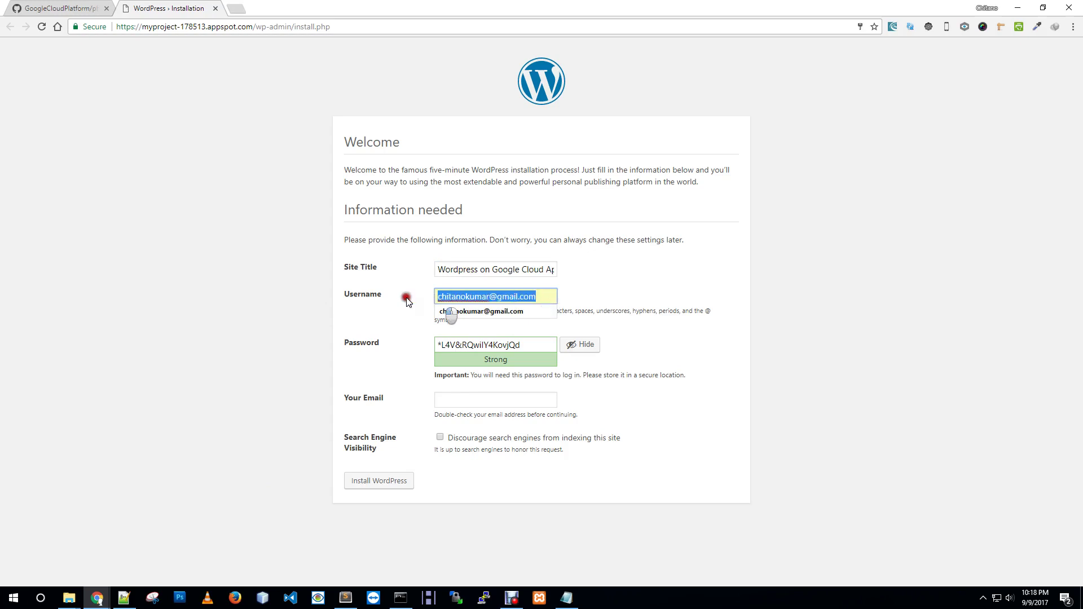
{"action": "type", "text": "chitnao"}
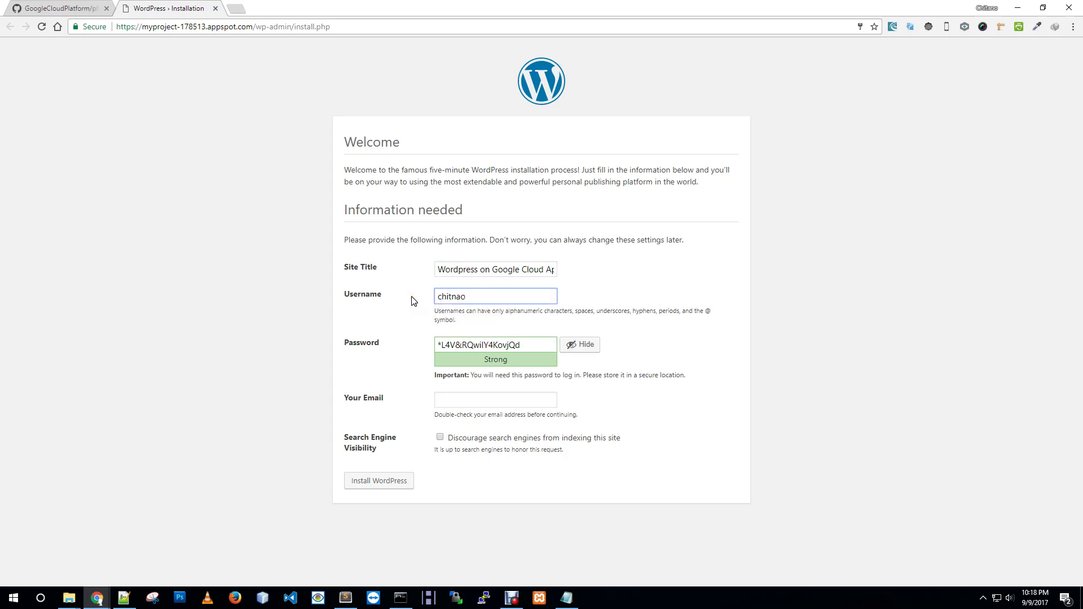
{"action": "key", "text": "BackSpace"}
{"action": "key", "text": "BackSpace"}
{"action": "key", "text": "BackSpace"}
{"action": "type", "text": "ano"}
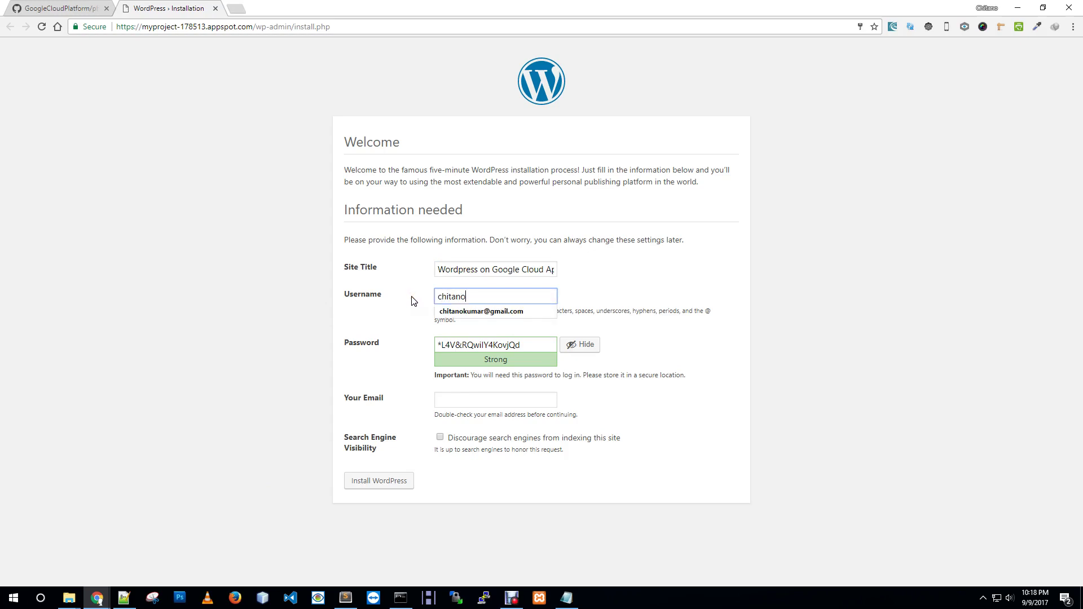
{"action": "left_click", "coordinate": [370, 316]}
{"action": "left_click_drag", "start_coordinate": [536, 345], "coordinate": [352, 337]}
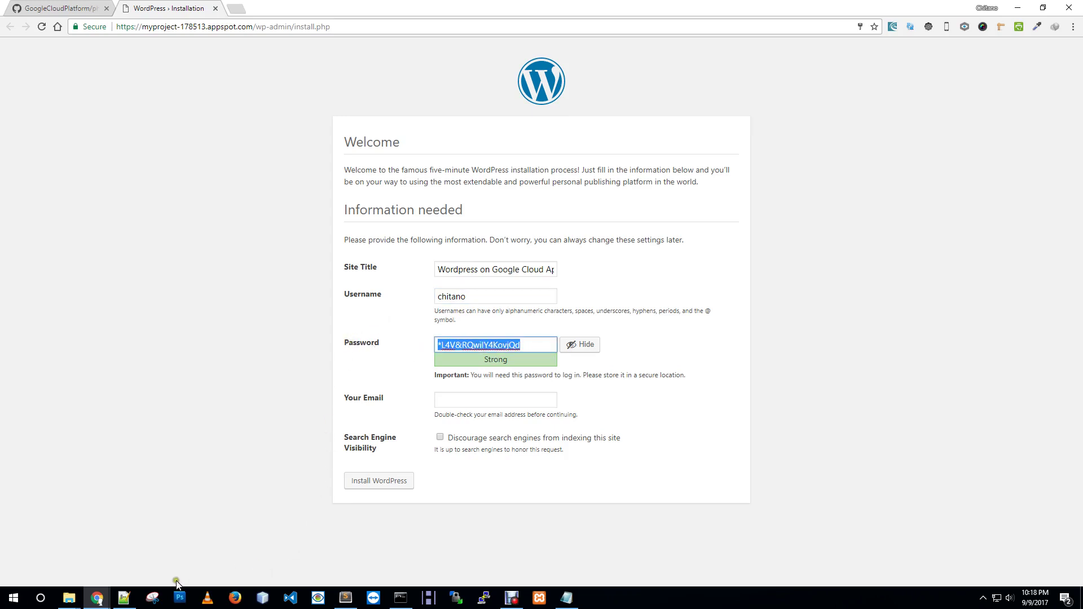
{"action": "left_click", "coordinate": [124, 600]}
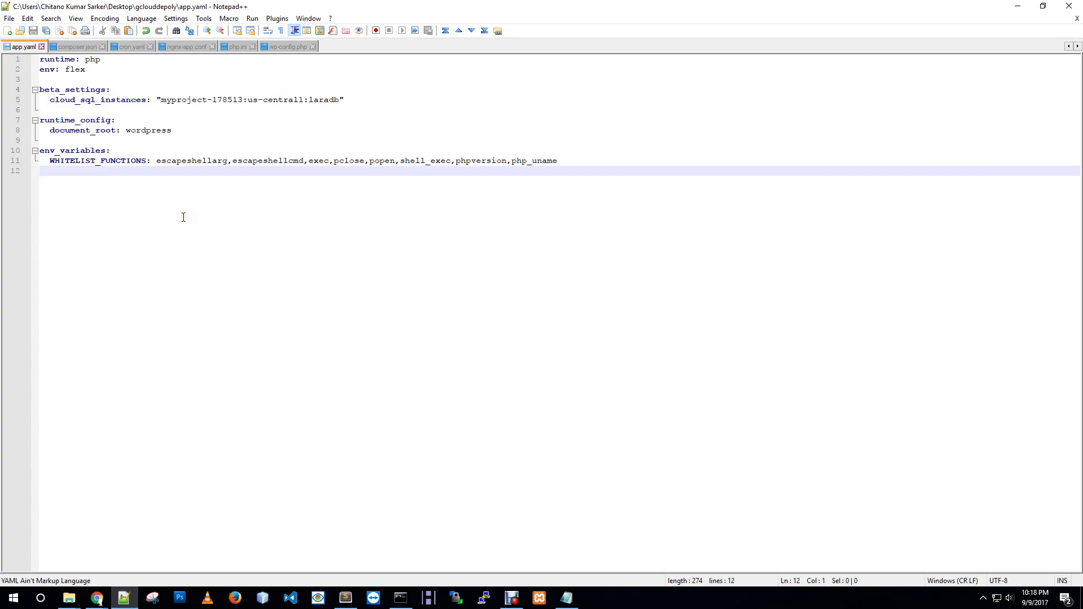
- Paste the generated WordPress password on a new line at the bottom of app.yaml
{"action": "key", "text": "Return"}
{"action": "key", "text": "Return"}
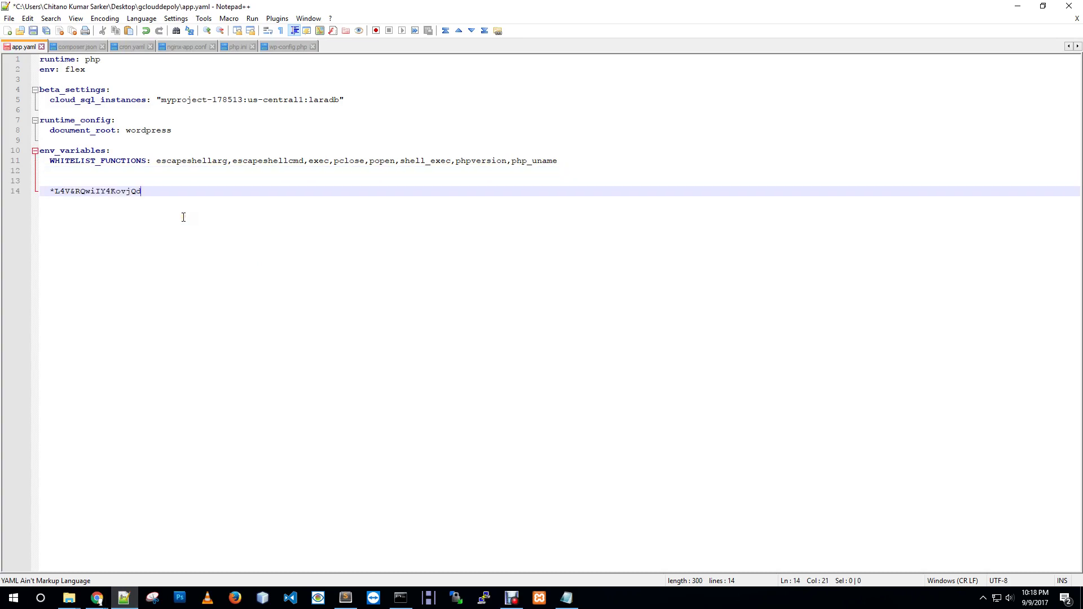
{"action": "left_click", "coordinate": [1011, 7]}
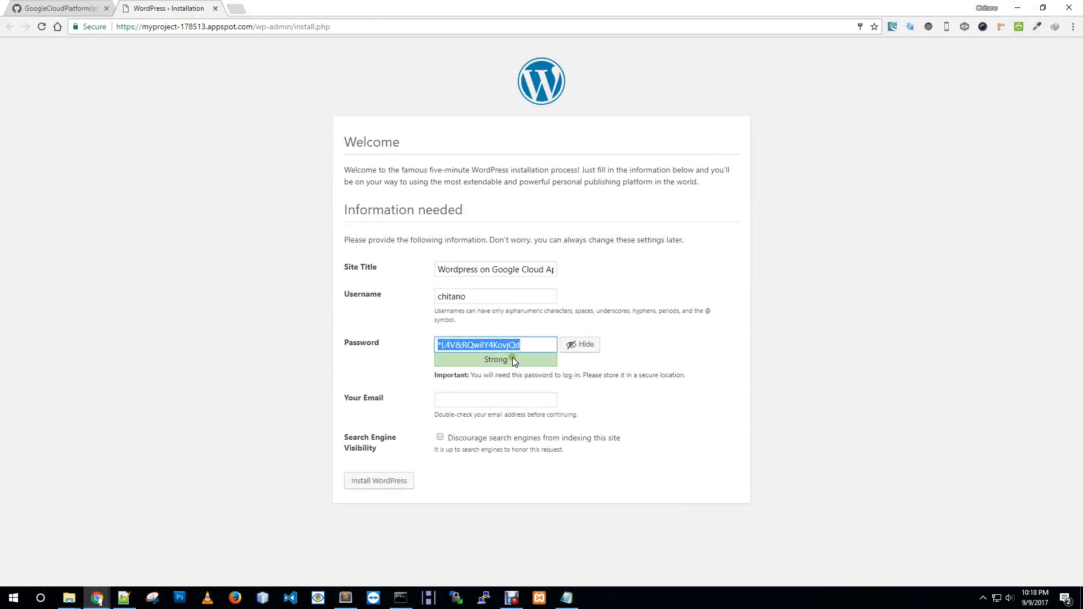
- Fill in the admin e-mail from autofill, discourage search engine indexing, and install WordPress
{"action": "left_click", "coordinate": [429, 399]}
{"action": "type", "text": "chita"}
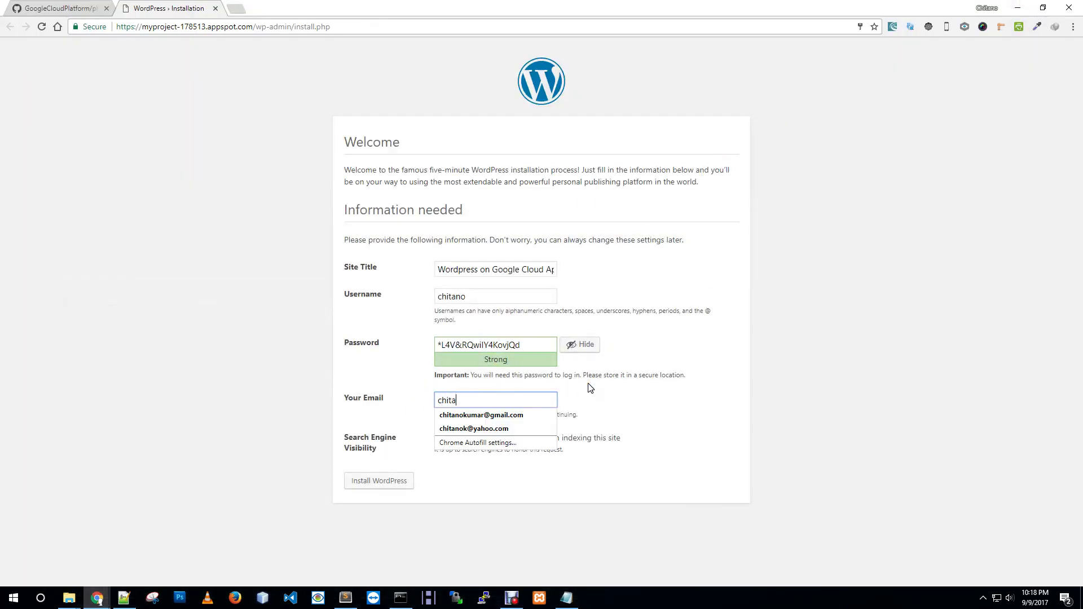
{"action": "key", "text": "Down"}
{"action": "key", "text": "Return"}
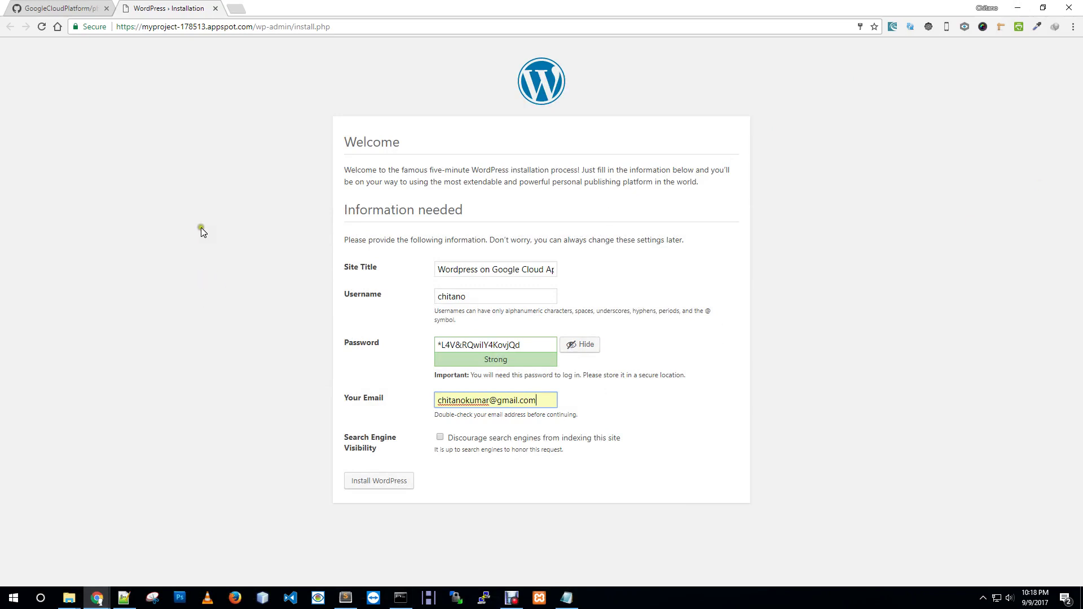
{"action": "left_click", "coordinate": [440, 437]}
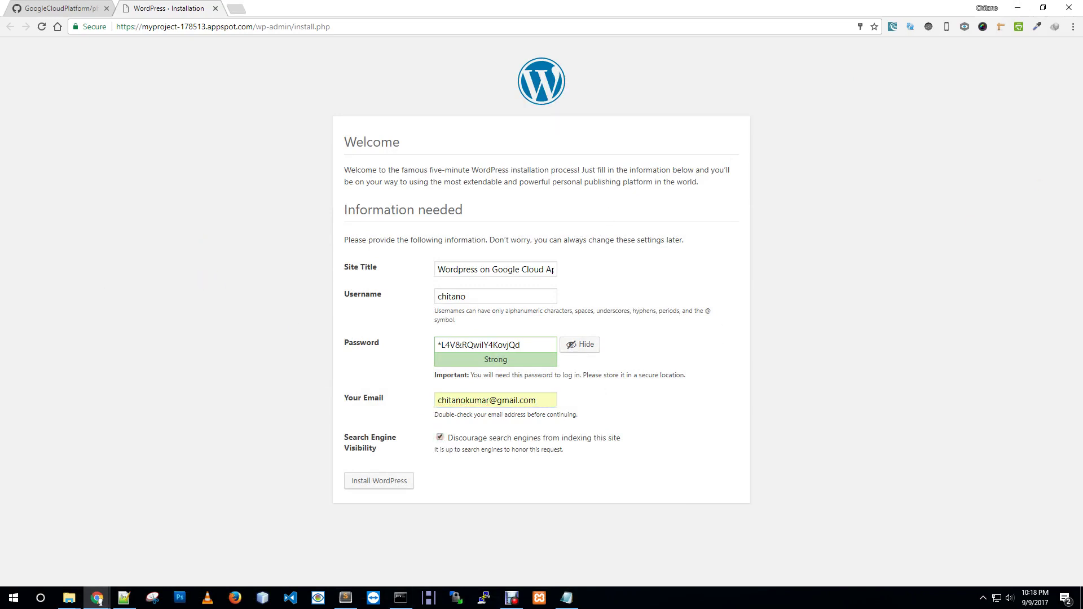
{"action": "left_click", "coordinate": [378, 483]}
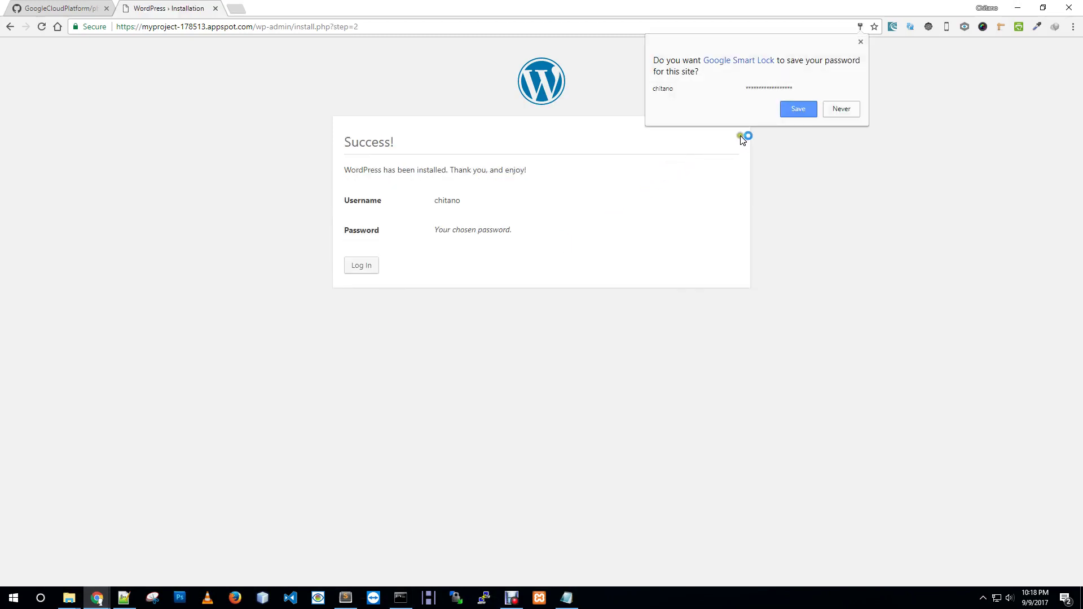
- Log in with the new username and saved password, with Remember Me ticked
{"action": "left_click", "coordinate": [357, 269]}
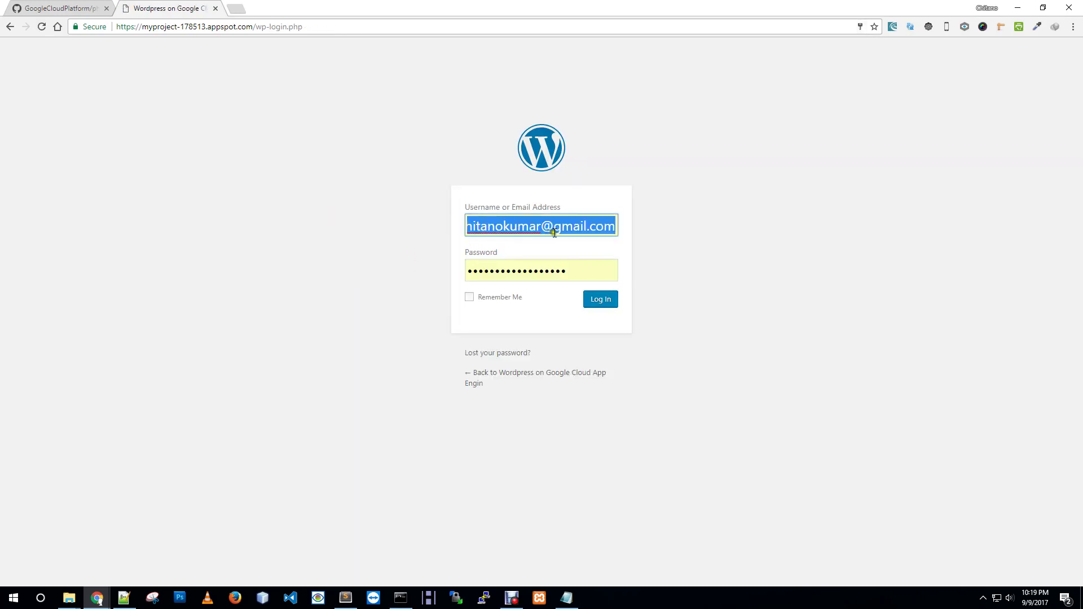
{"action": "type", "text": "chitano"}
{"action": "key", "text": "BackSpace"}
{"action": "key", "text": "BackSpace"}
{"action": "key", "text": "BackSpace"}
{"action": "key", "text": "BackSpace"}
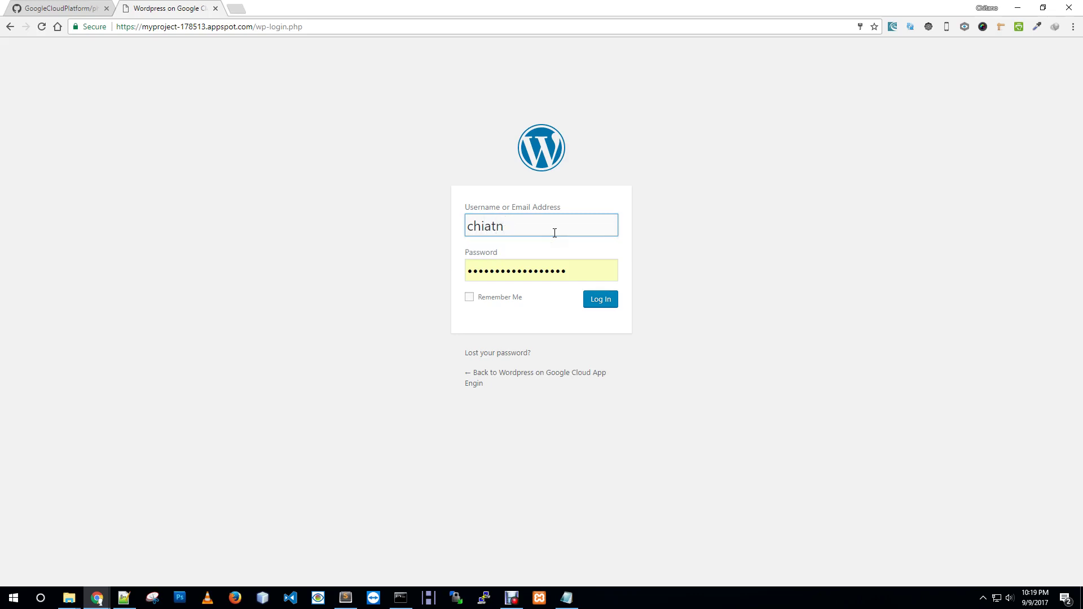
{"action": "type", "text": "tano"}
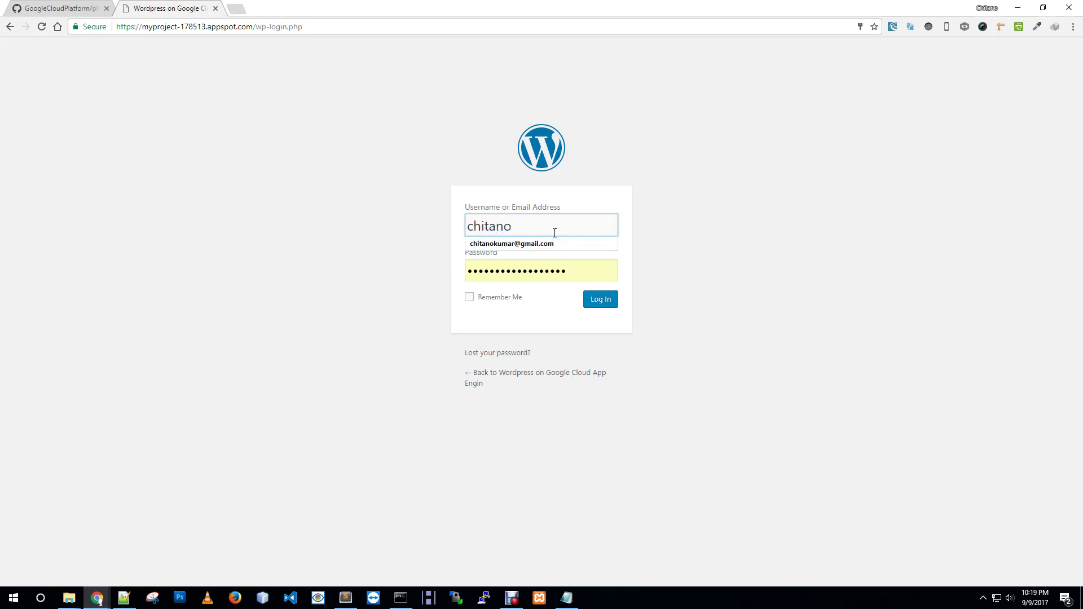
{"action": "left_click", "coordinate": [580, 268]}
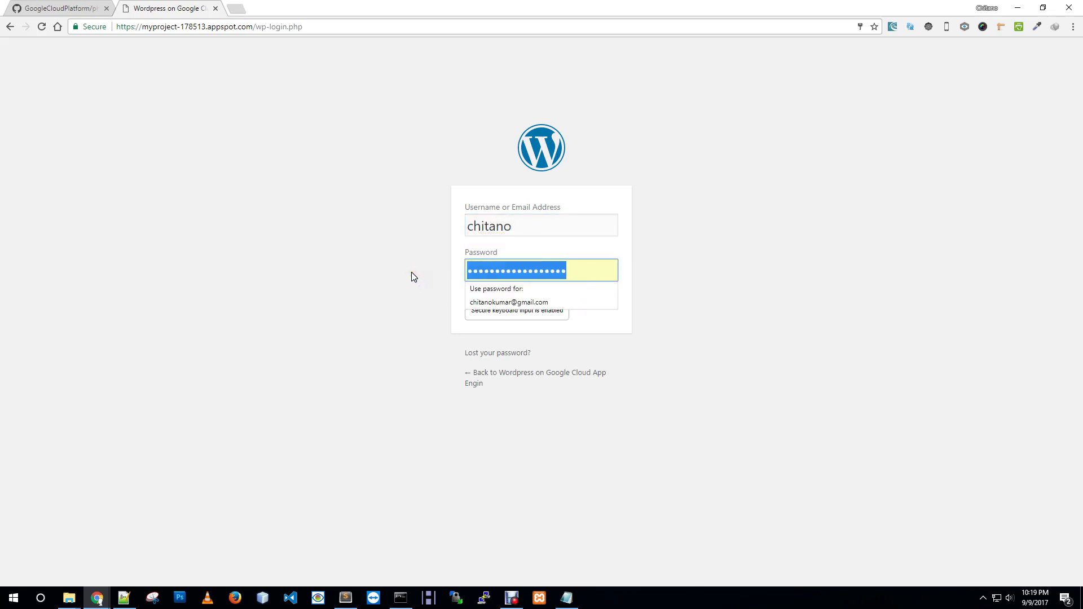
{"action": "left_click", "coordinate": [412, 272]}
{"action": "left_click", "coordinate": [470, 296]}
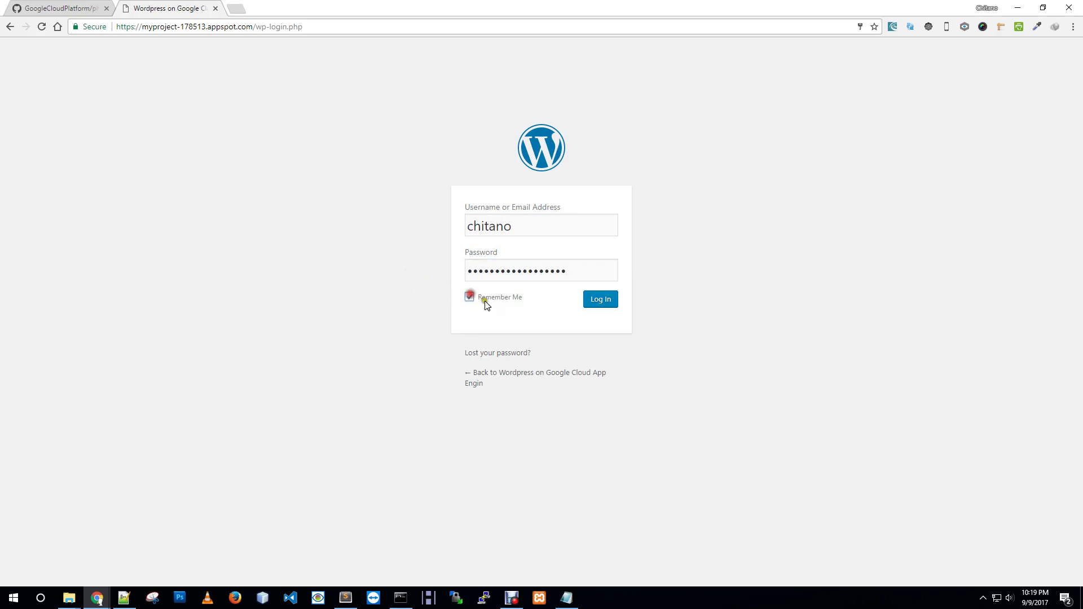
{"action": "left_click", "coordinate": [601, 300]}
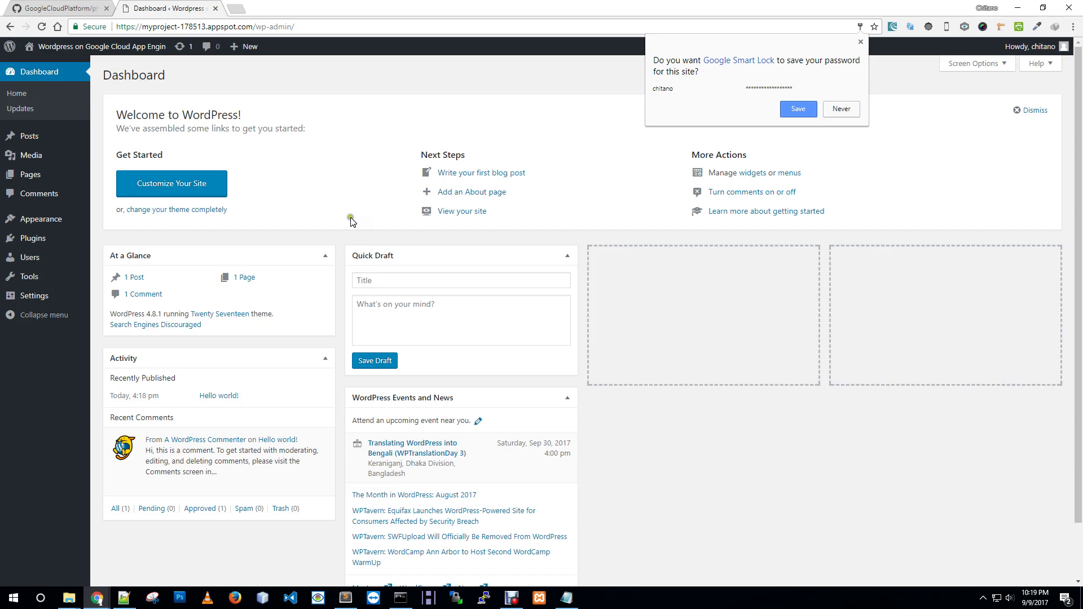
- Review the three installed themes under Appearance, then open Installed Plugins
{"action": "left_click", "coordinate": [41, 219]}
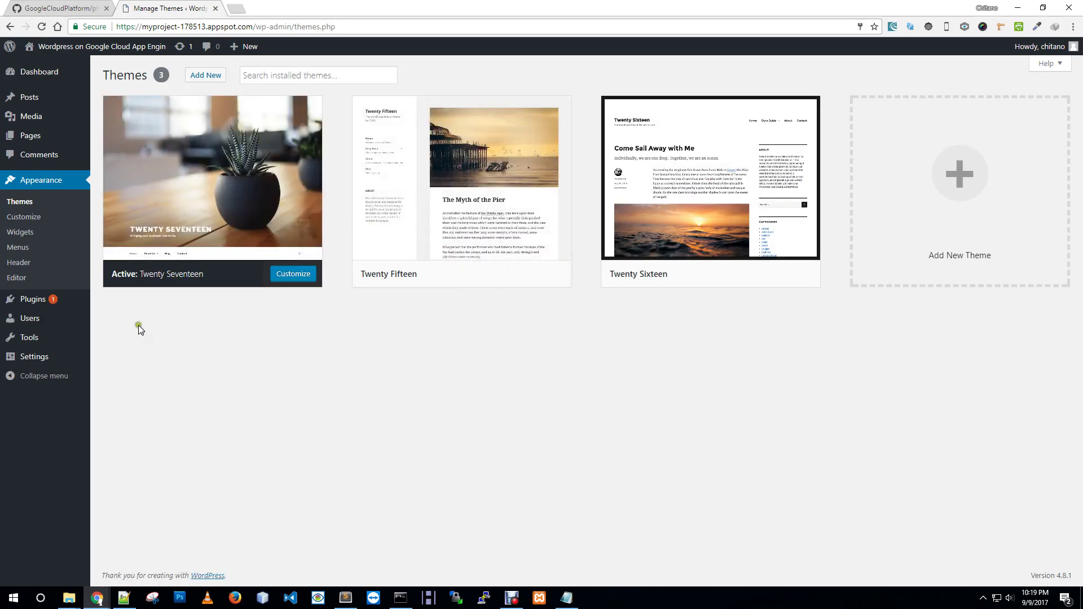
{"action": "left_click", "coordinate": [39, 300]}
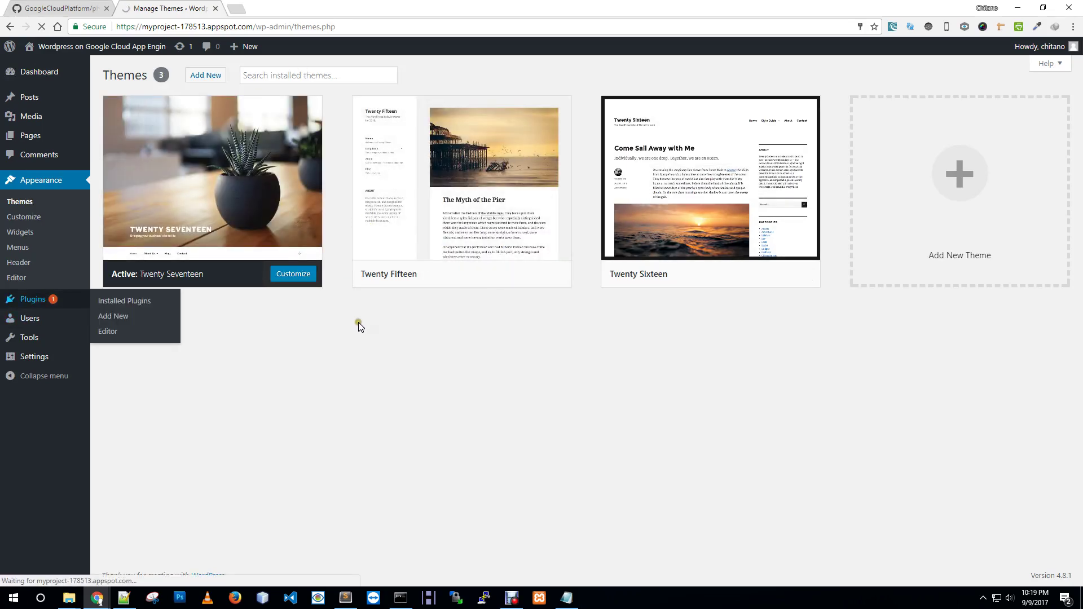